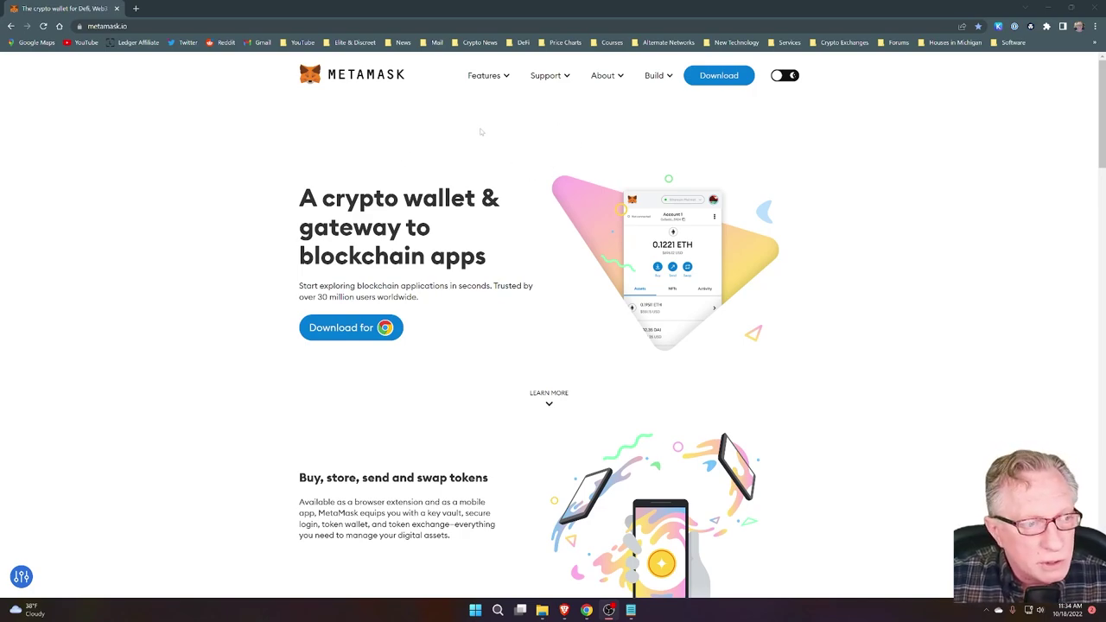
# Step: Go from the MetaMask site to its Chrome Web Store page and install the MetaMask extension
pyautogui.click(355, 331)
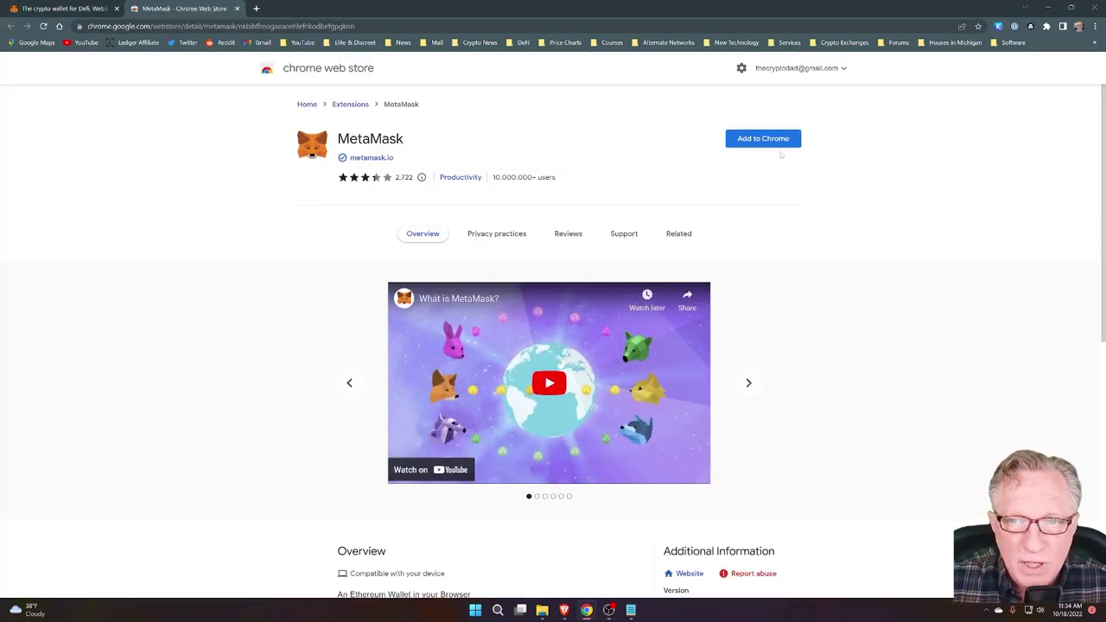
pyautogui.click(766, 143)
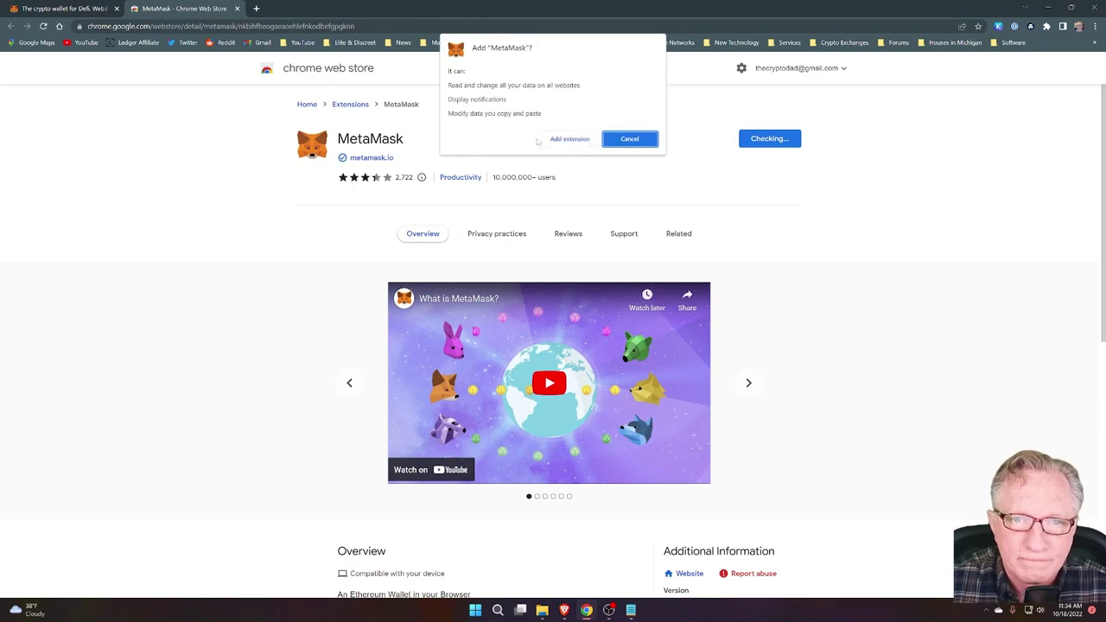
pyautogui.click(570, 140)
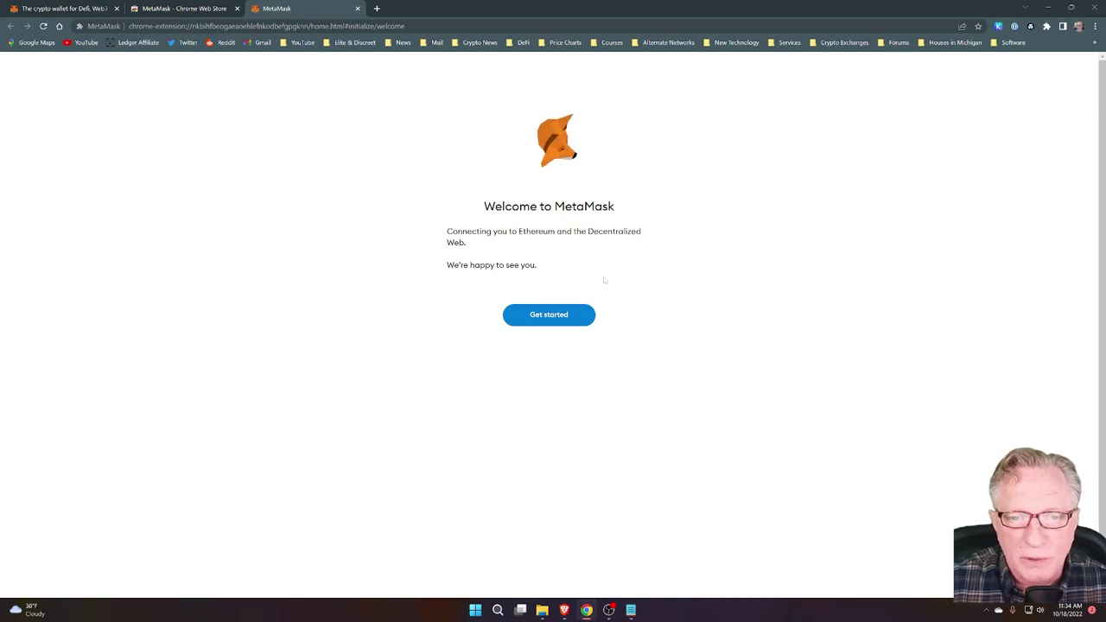
# Step: Begin the MetaMask setup, decline sharing usage data and choose to import an existing wallet
pyautogui.click(548, 317)
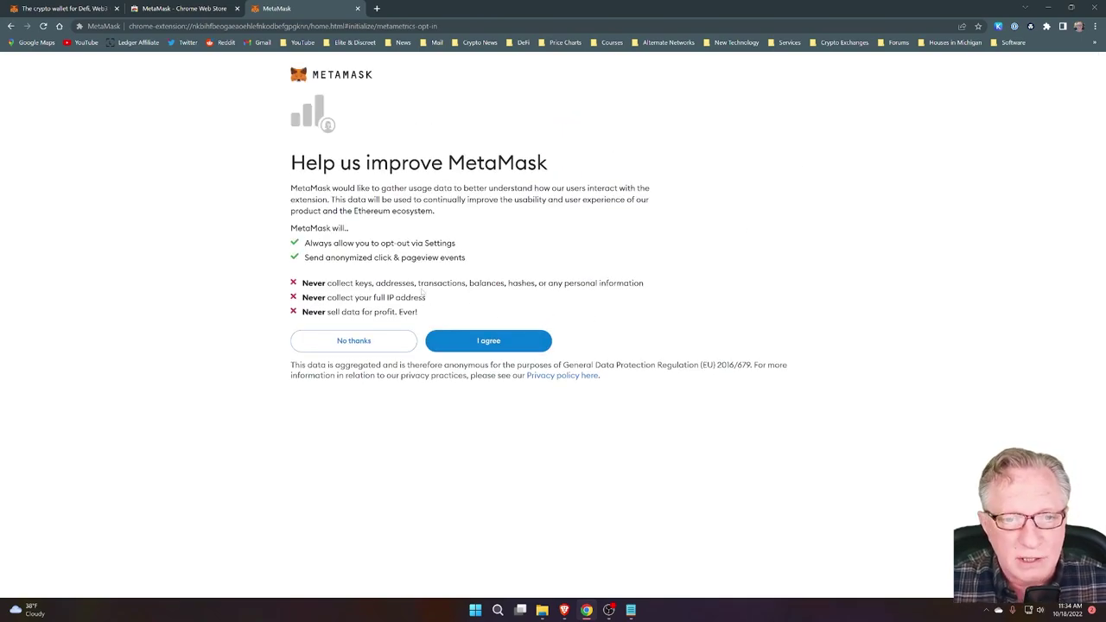
pyautogui.click(358, 348)
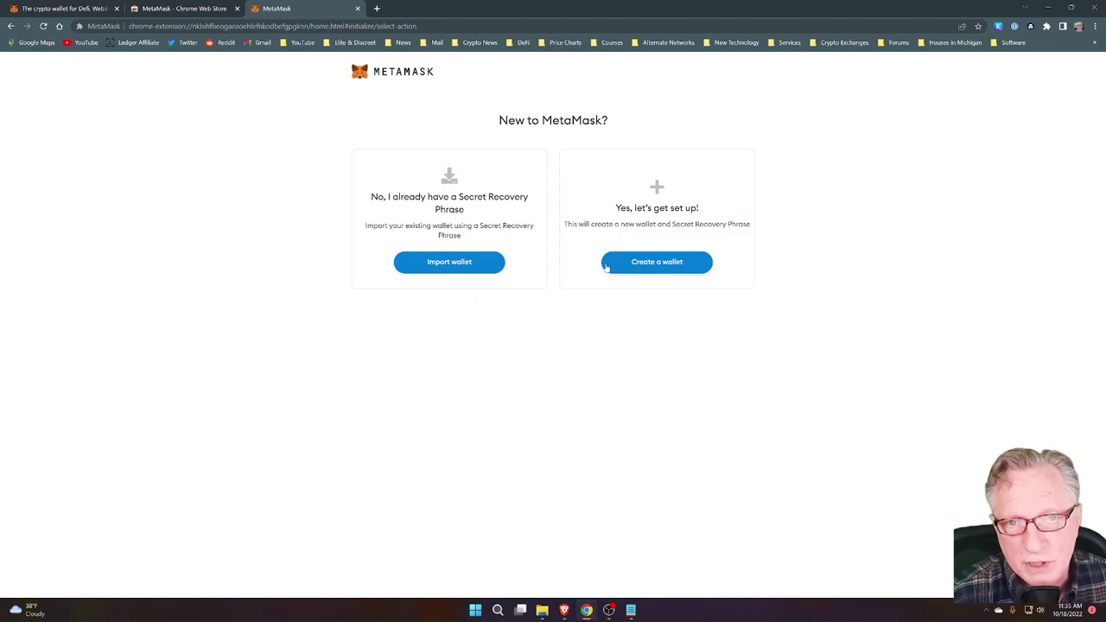
pyautogui.click(447, 265)
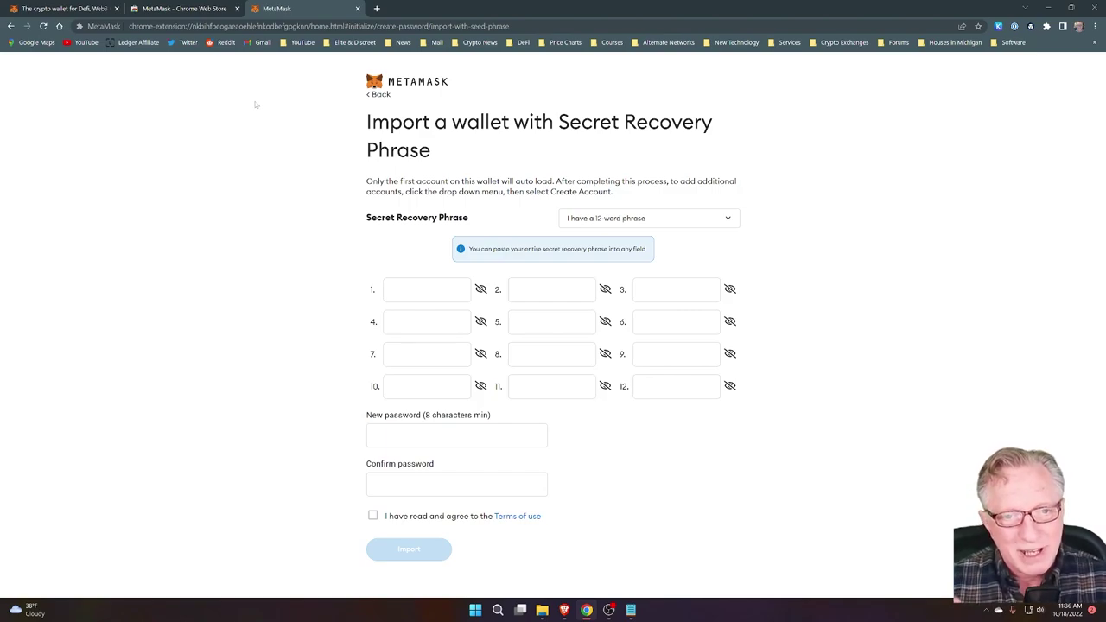
# Step: Paste the 12-word Secret Recovery Phrase and fill in the new wallet password with its confirmation
pyautogui.hotkey('ctrl', 'v')
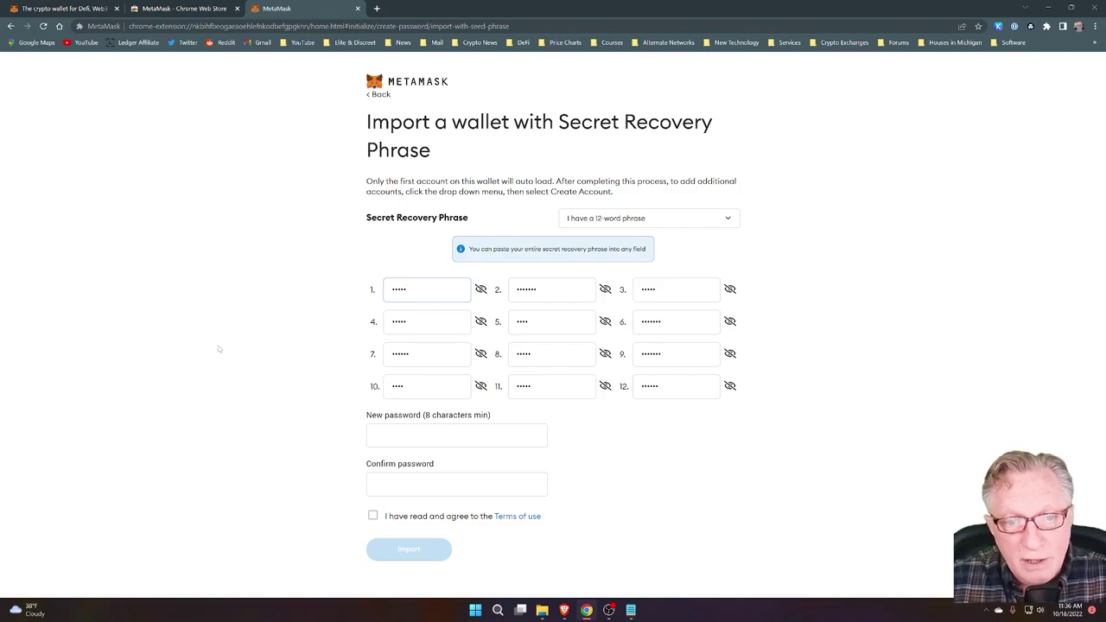
pyautogui.click(456, 439)
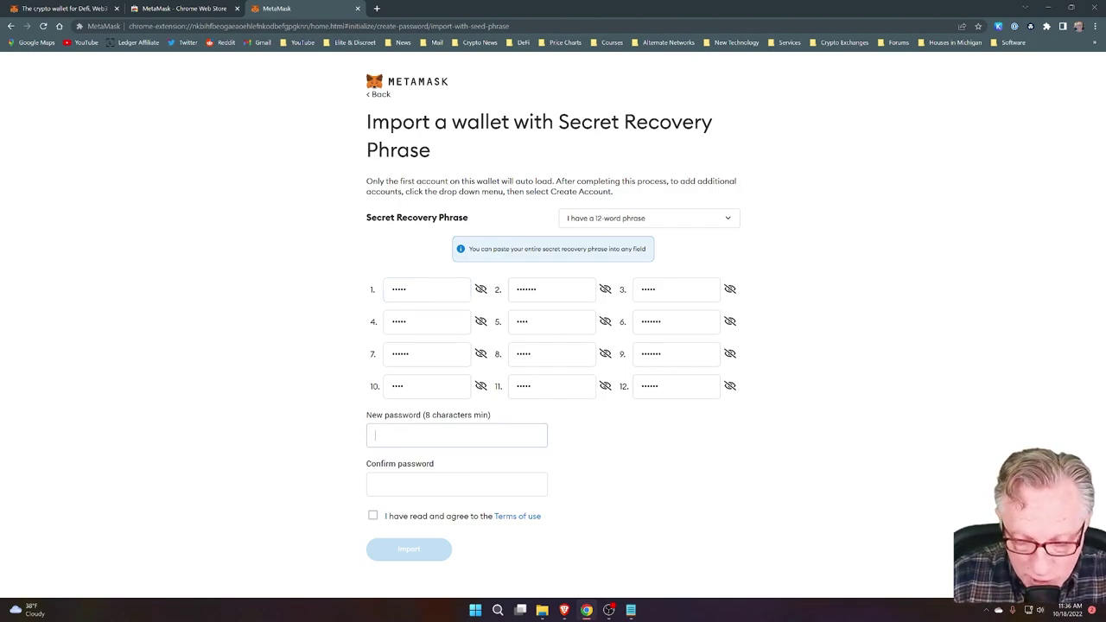
pyautogui.hotkey('ctrl', 'v')
pyautogui.press('Tab')
pyautogui.hotkey('ctrl', 'v')
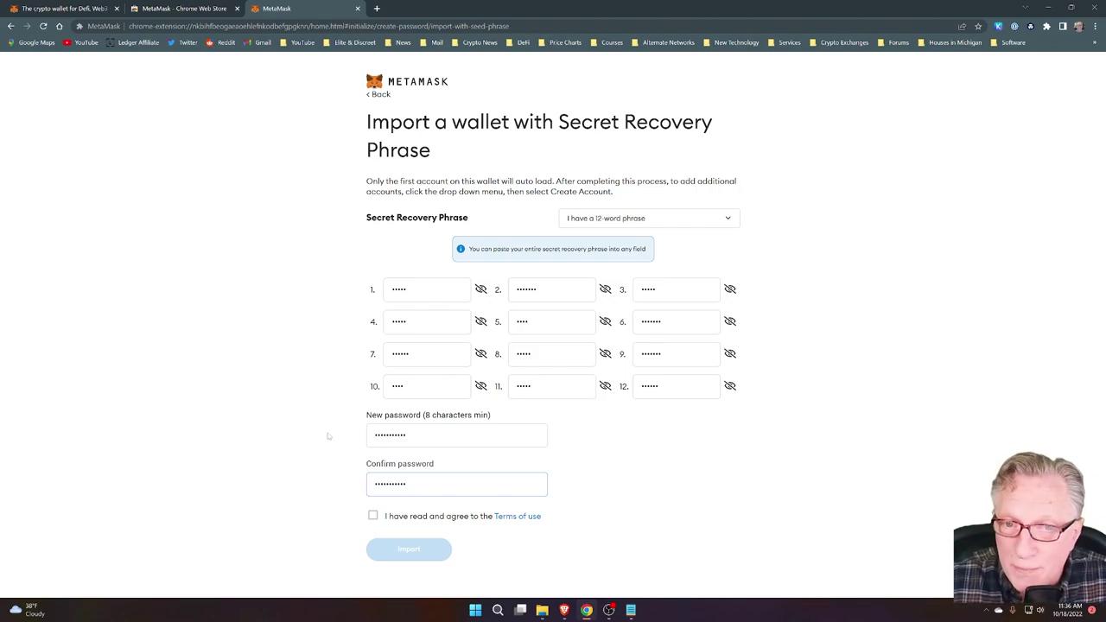
# Step: Agree to the Terms of use, import the wallet and dismiss the portfolio site notice on the account page
pyautogui.click(373, 516)
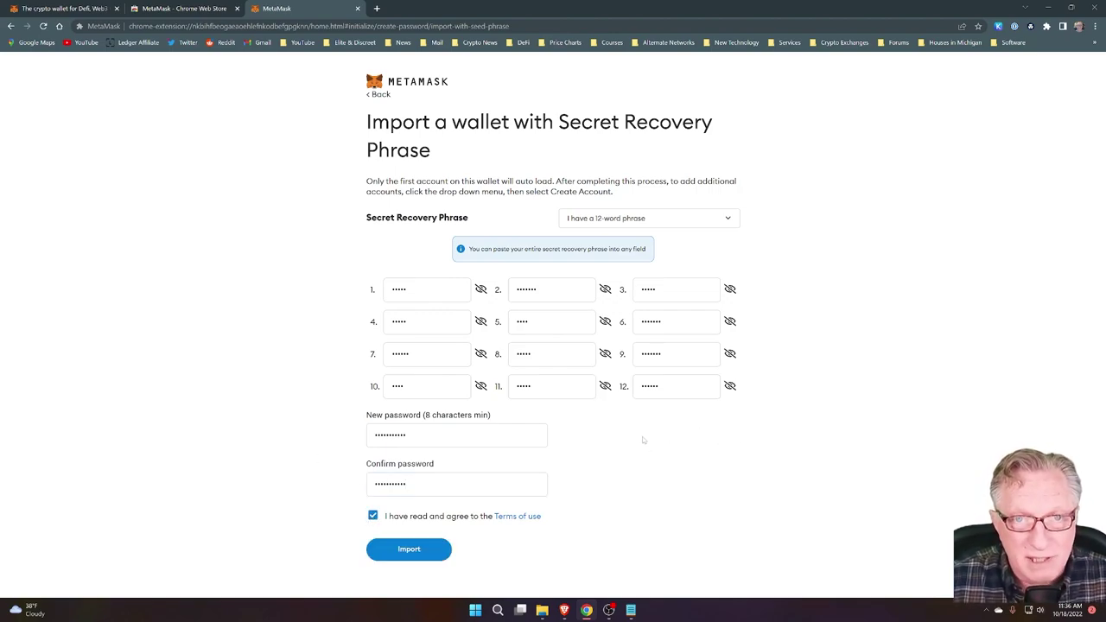
pyautogui.click(414, 552)
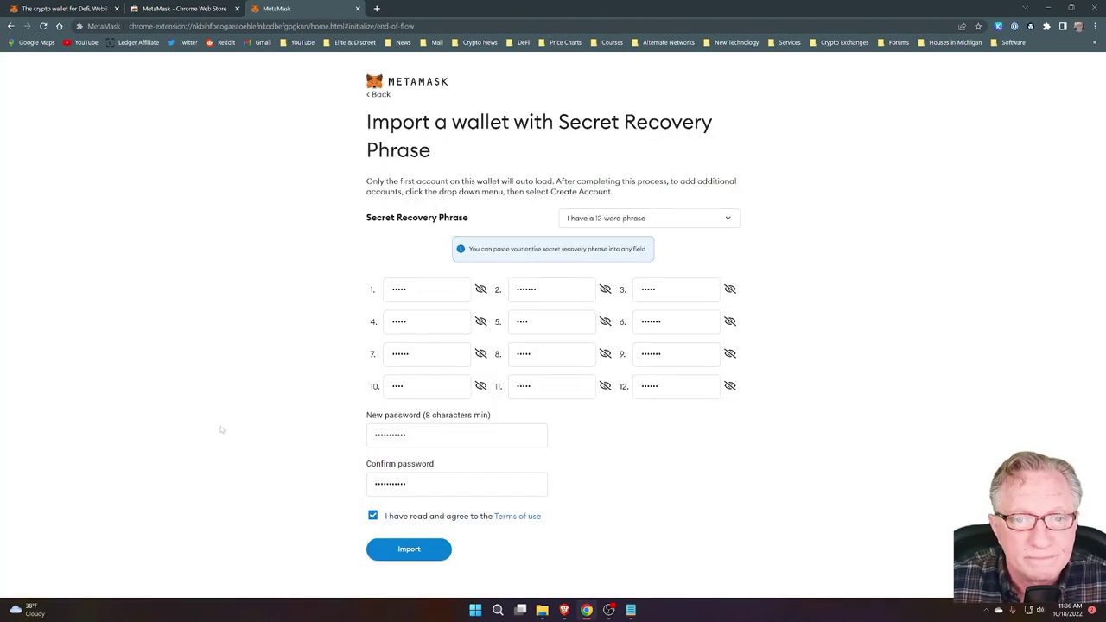
pyautogui.click(410, 372)
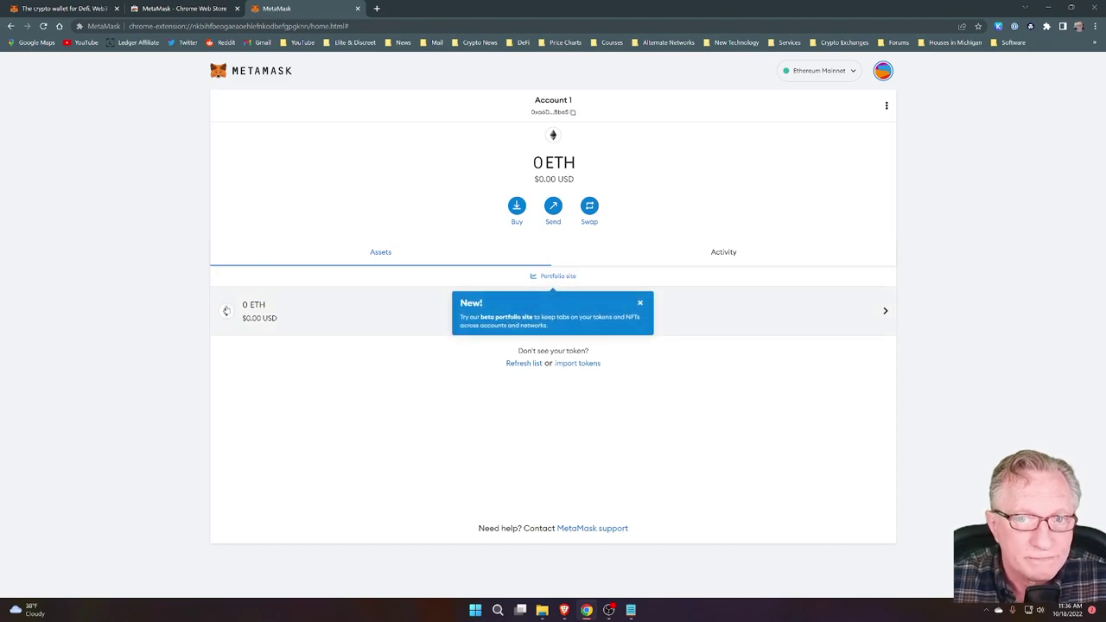
pyautogui.click(640, 303)
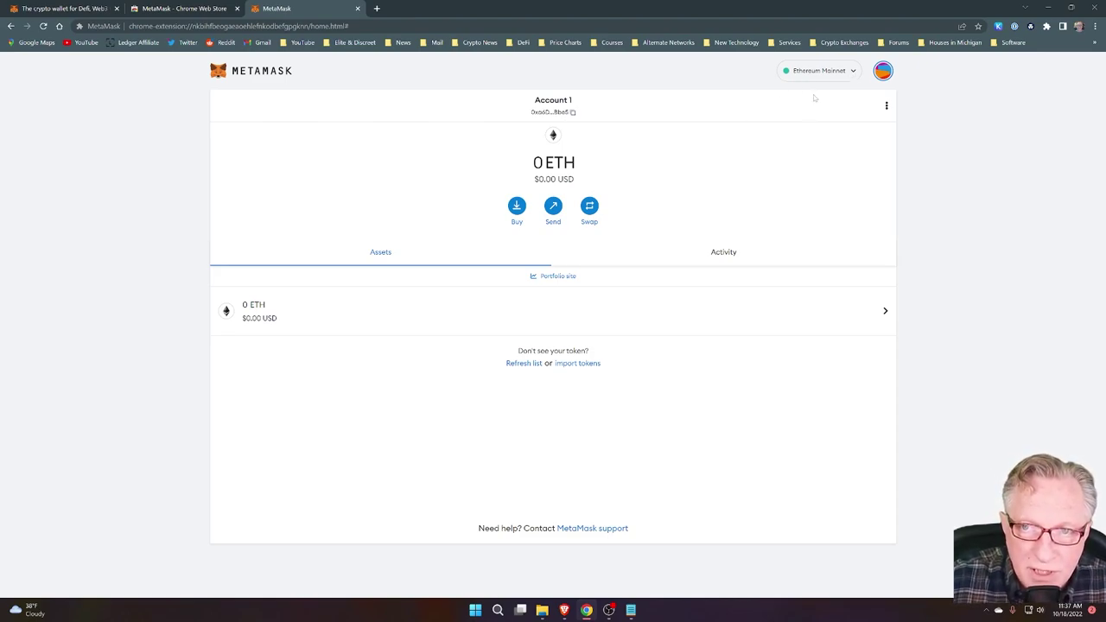
# Step: Look at which networks are available in the wallet, leaving Ethereum Mainnet selected
pyautogui.click(852, 72)
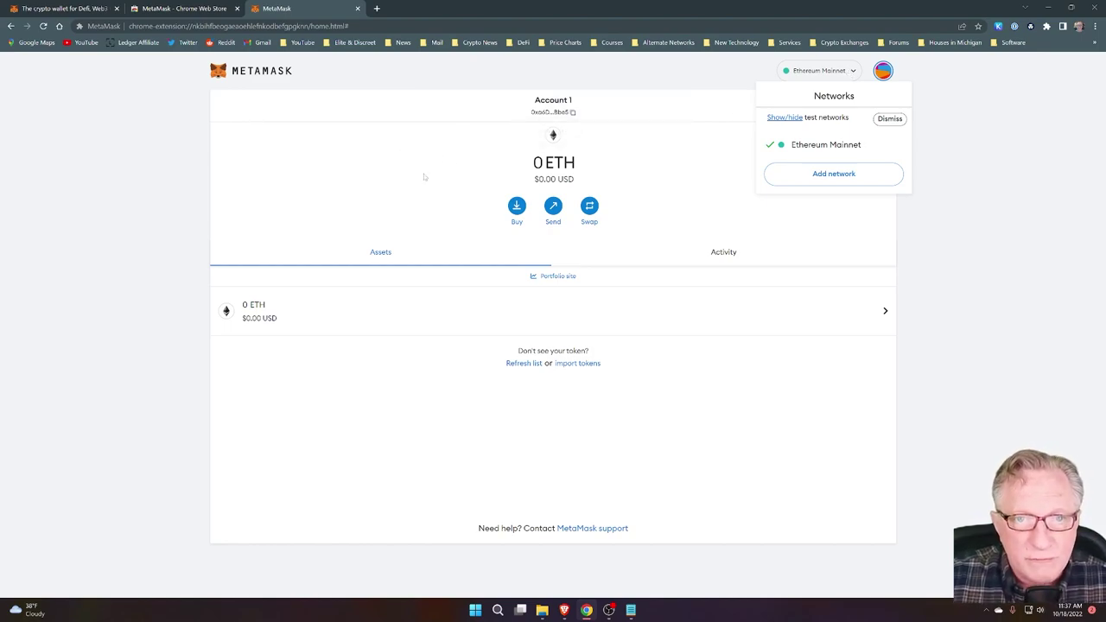
pyautogui.click(374, 175)
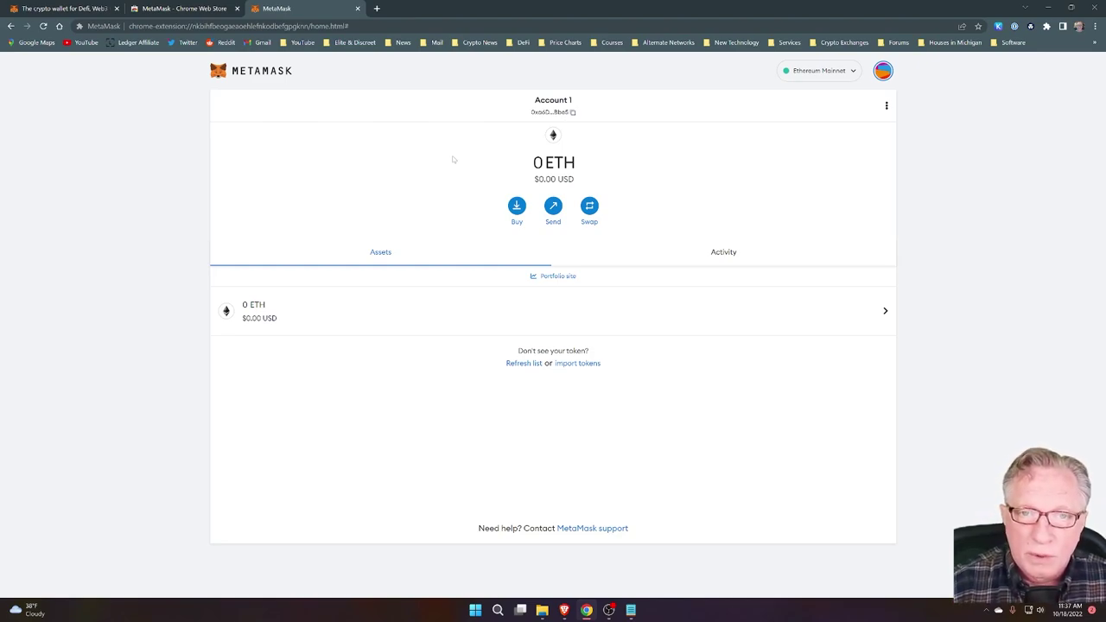
# Step: Create two more wallet accounts under the suggested names Account 2 and Account 3
pyautogui.click(883, 71)
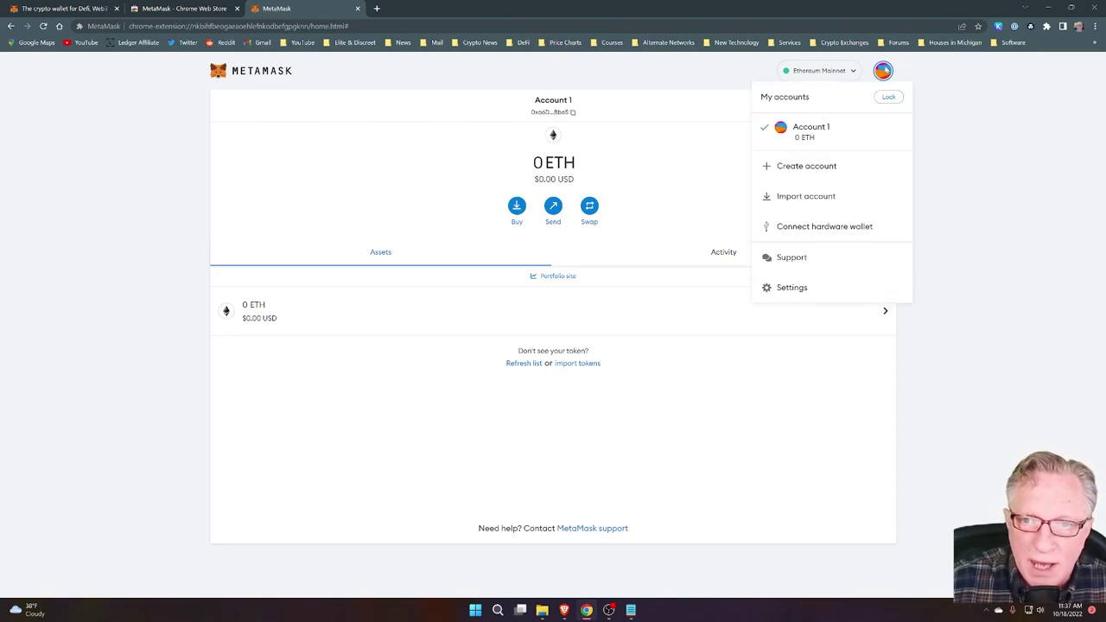
pyautogui.click(817, 170)
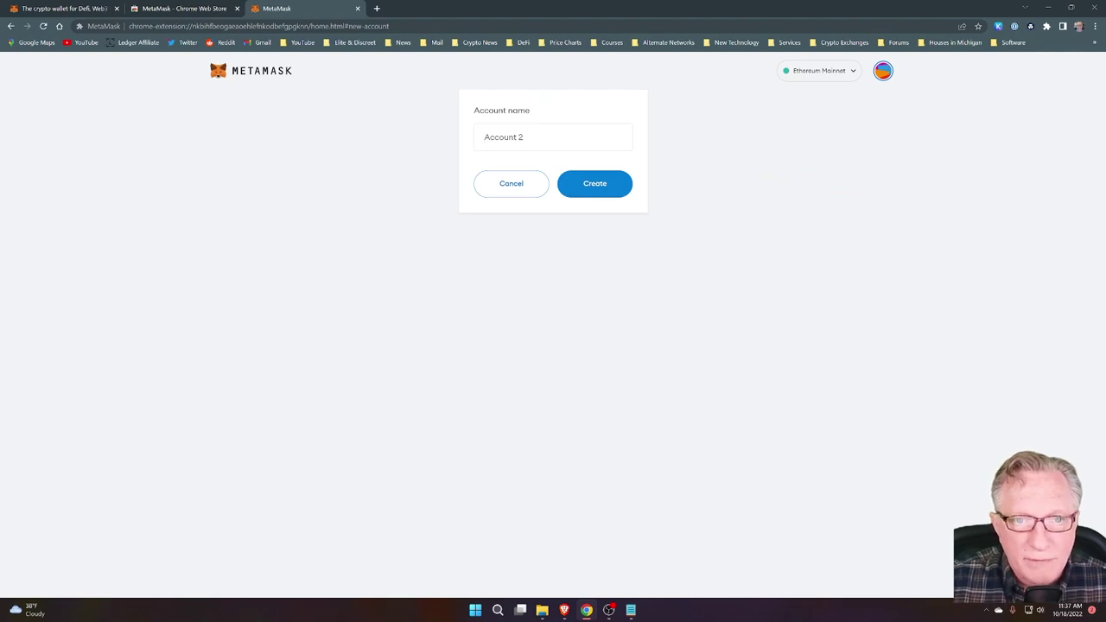
pyautogui.click(595, 186)
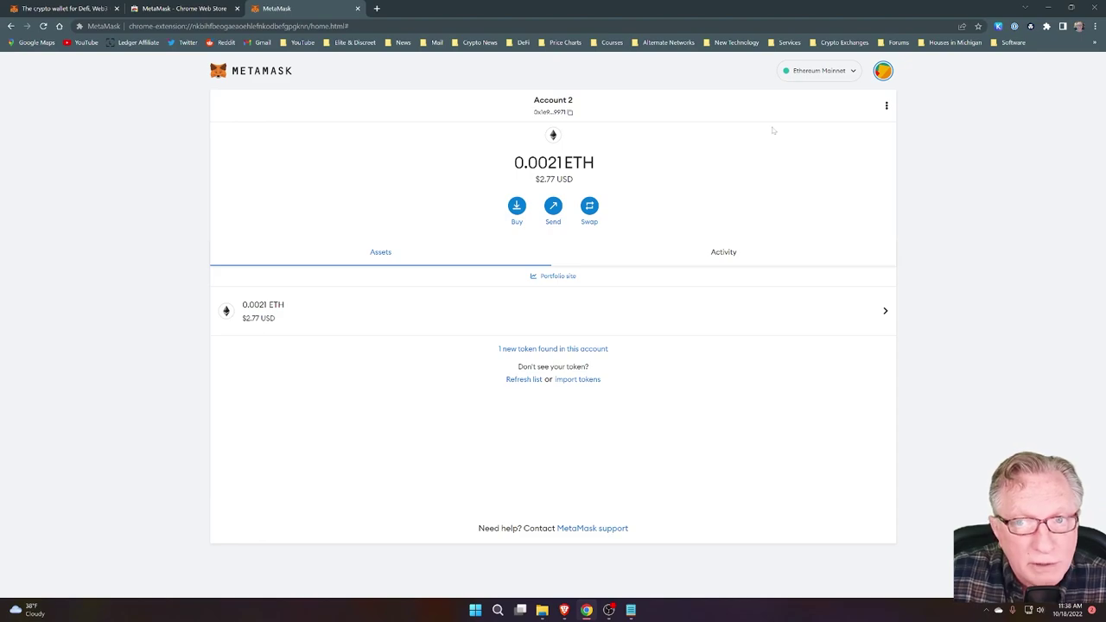
pyautogui.click(883, 71)
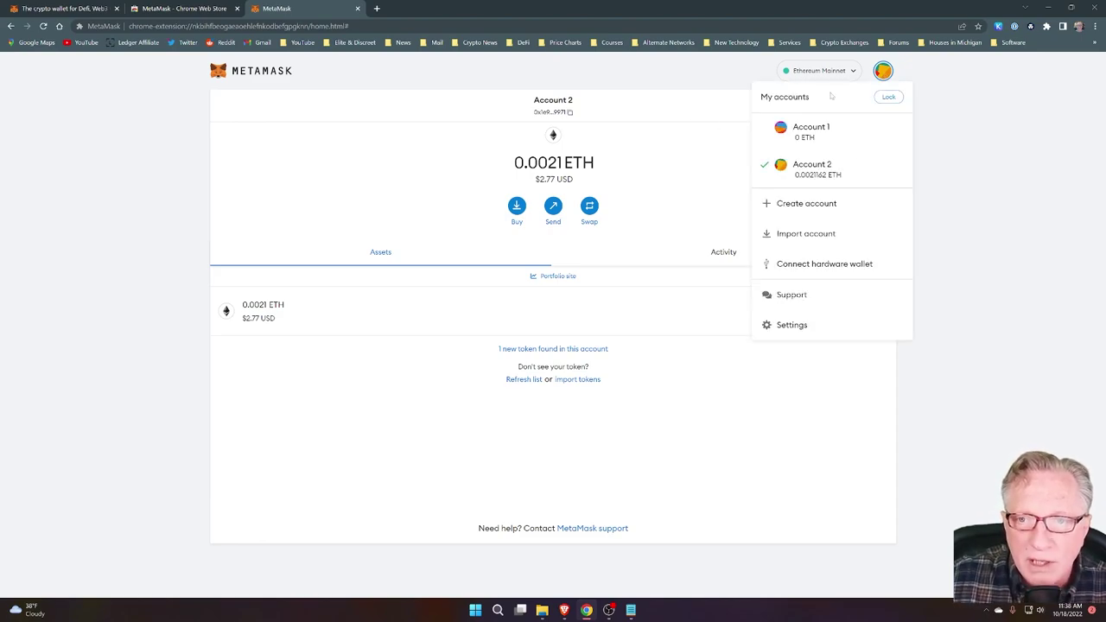
pyautogui.click(812, 207)
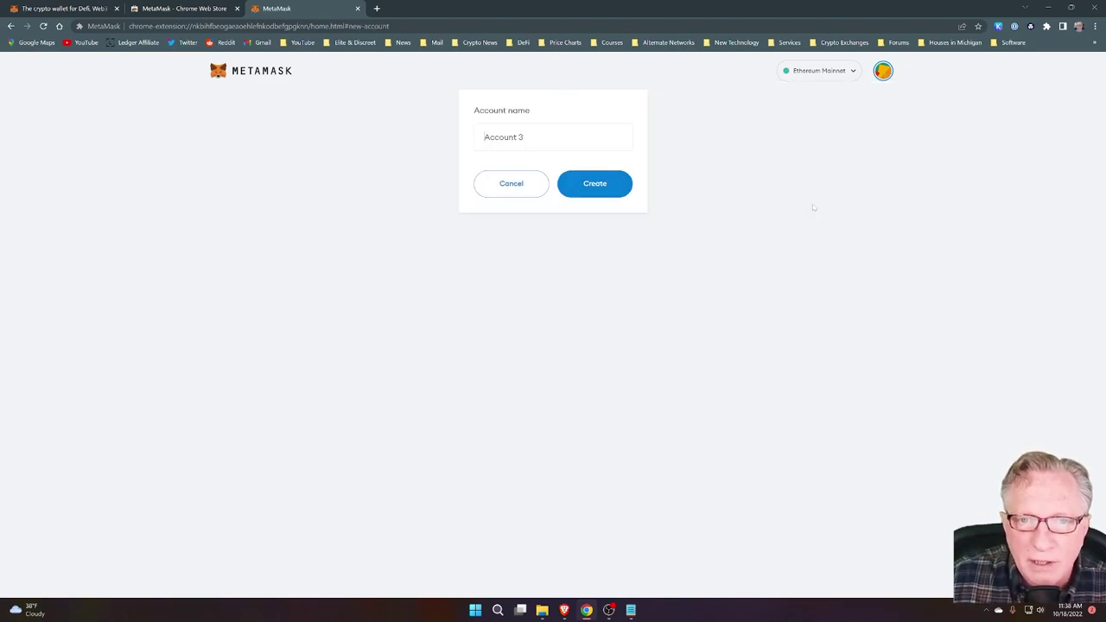
pyautogui.click(600, 186)
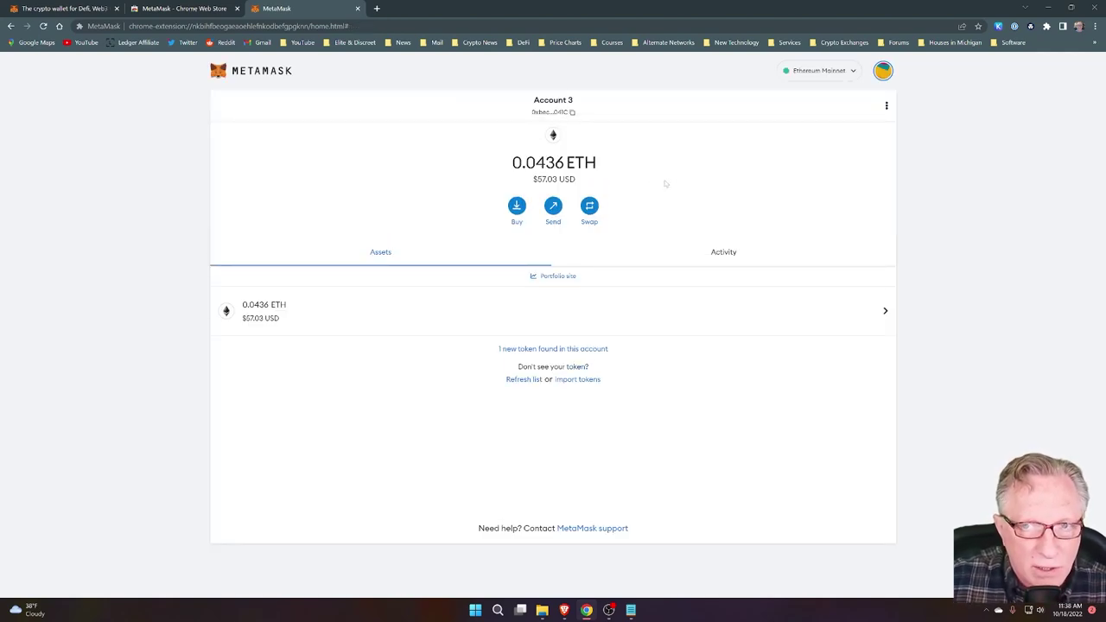
# Step: Add Account 4 and Account 5 to the wallet, keeping their suggested names
pyautogui.click(884, 72)
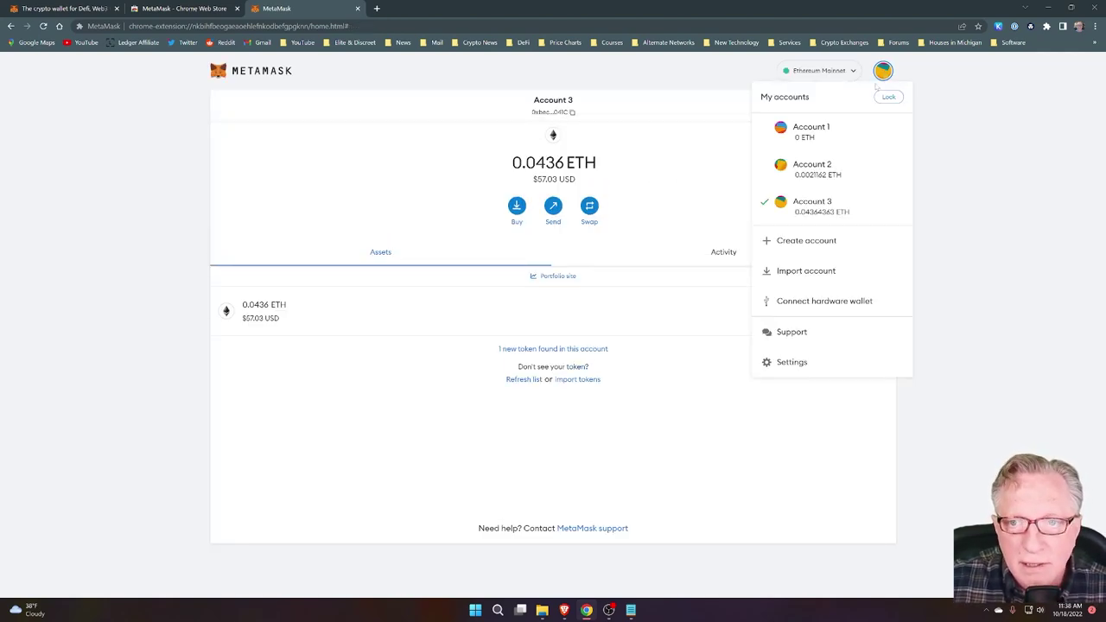
pyautogui.click(821, 246)
pyautogui.click(597, 187)
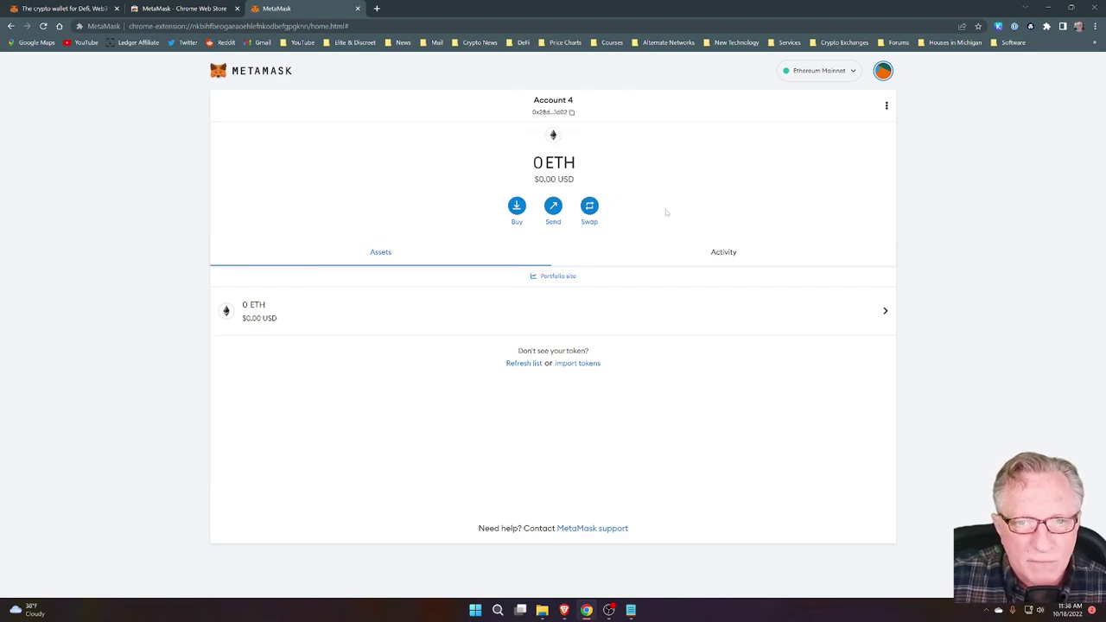
pyautogui.click(883, 70)
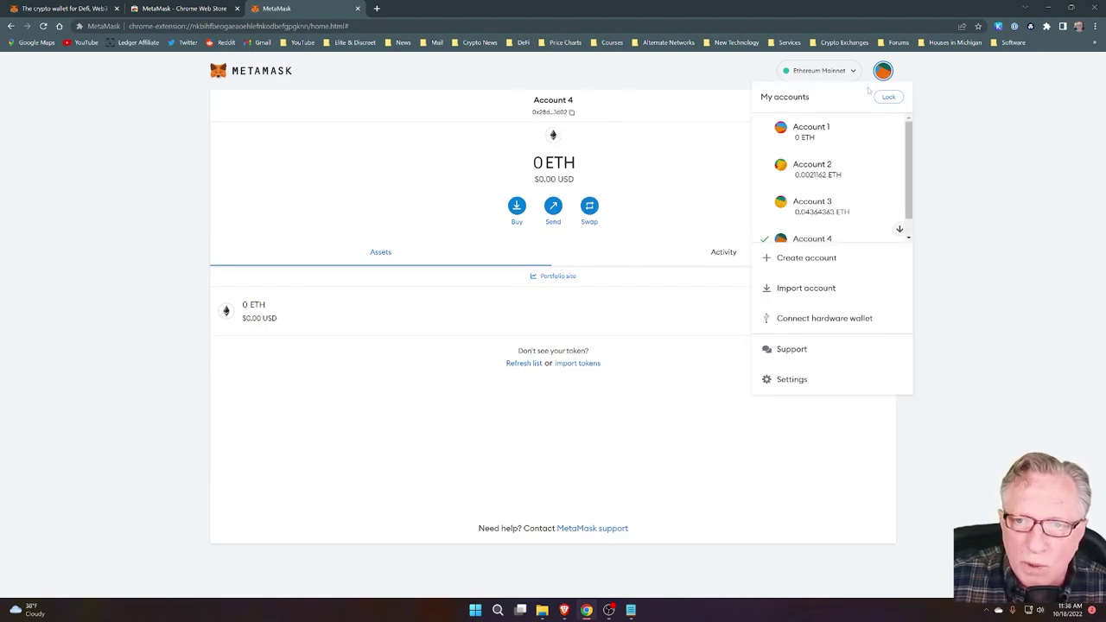
pyautogui.click(806, 258)
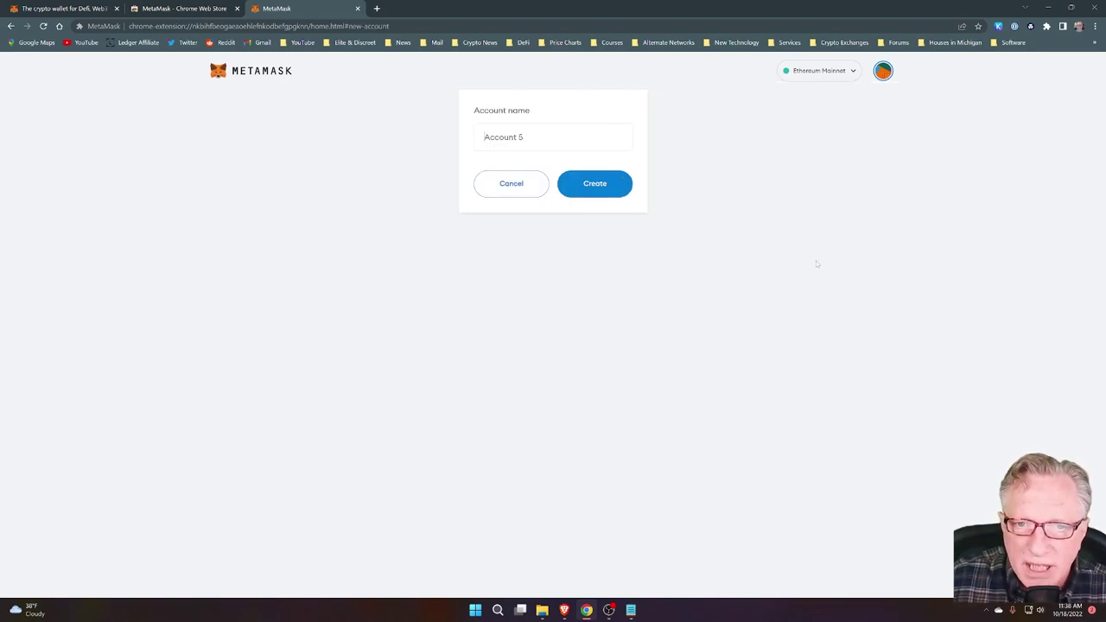
pyautogui.click(615, 189)
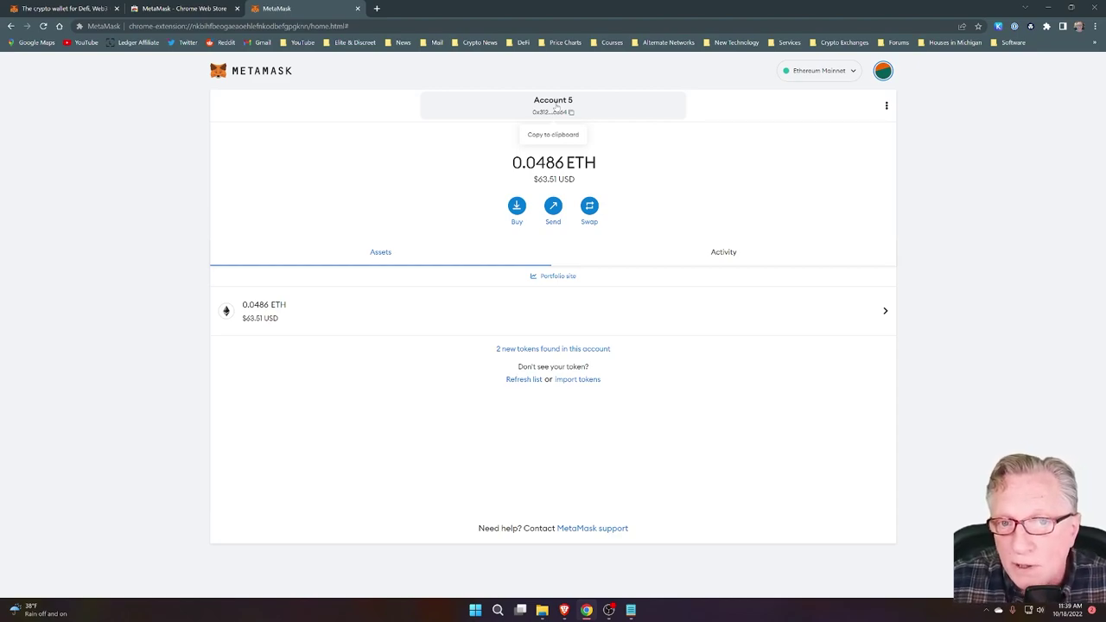
# Step: Rename Account 5 as CryptoDad Main in its account details
pyautogui.click(887, 106)
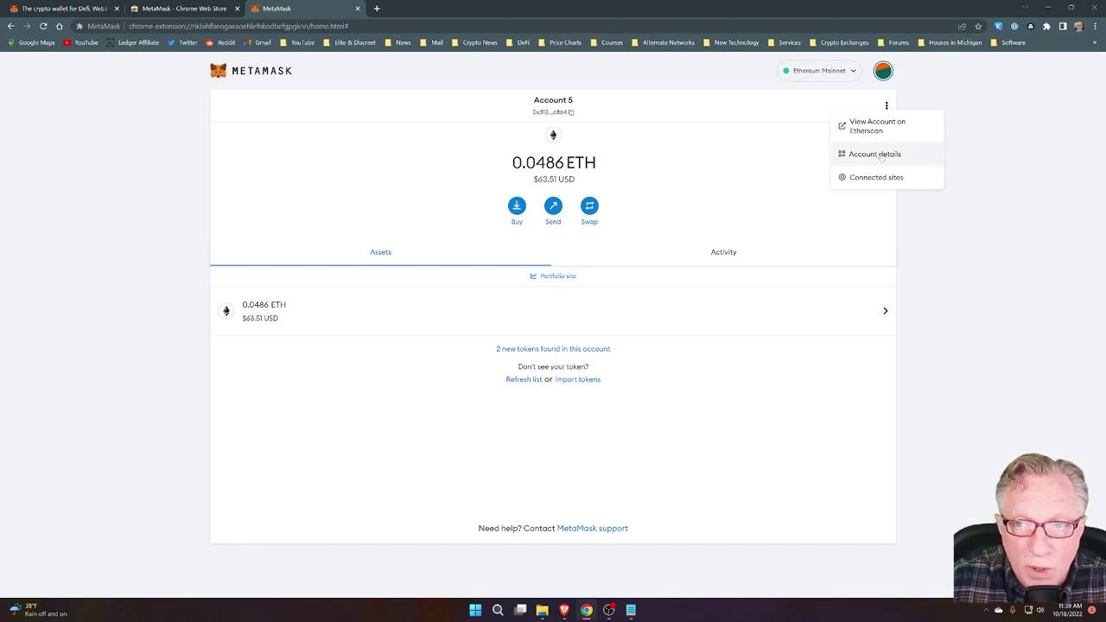
pyautogui.click(762, 172)
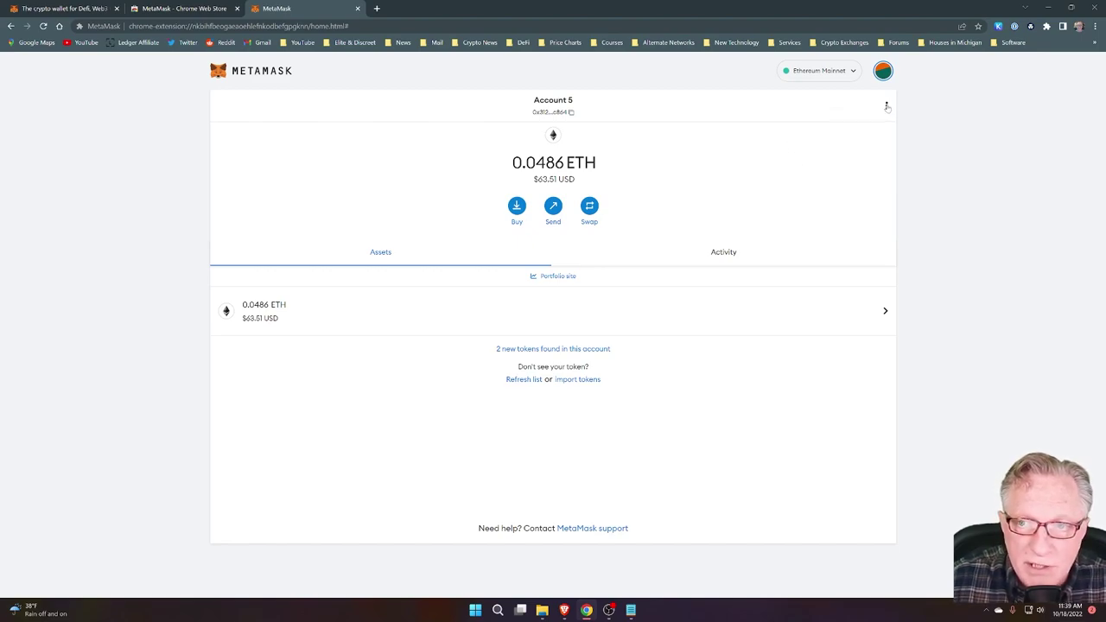
pyautogui.click(886, 107)
pyautogui.click(874, 153)
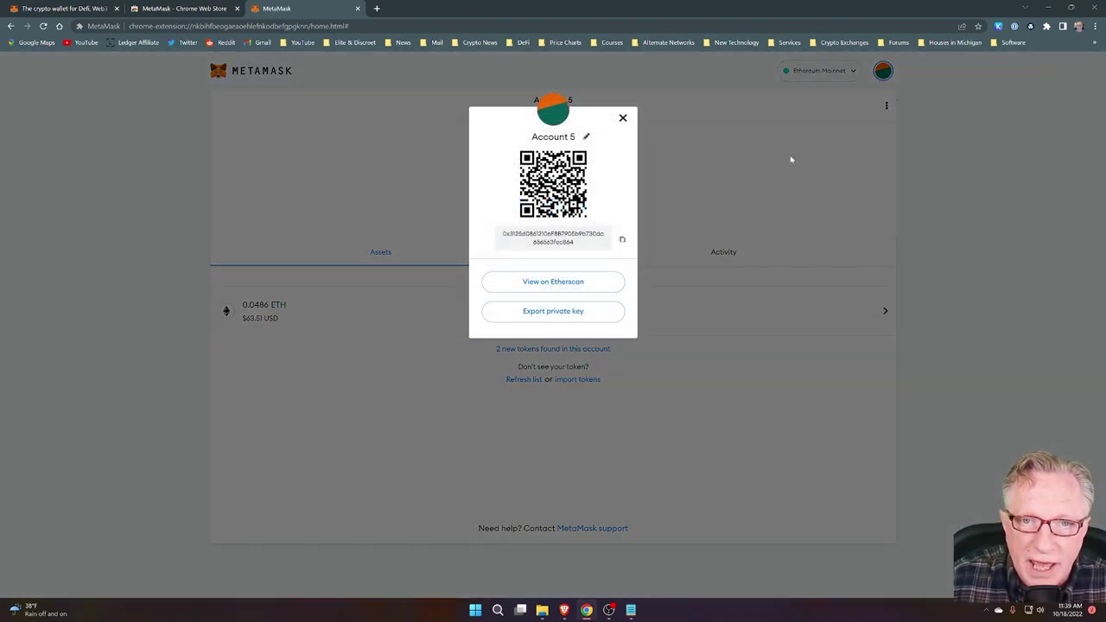
pyautogui.click(586, 138)
pyautogui.press('BackSpace')
pyautogui.press('BackSpace')
pyautogui.press('BackSpace')
pyautogui.press('BackSpace')
pyautogui.press('BackSpace')
pyautogui.press('BackSpace')
pyautogui.press('BackSpace')
pyautogui.press('BackSpace')
pyautogui.press('BackSpace')
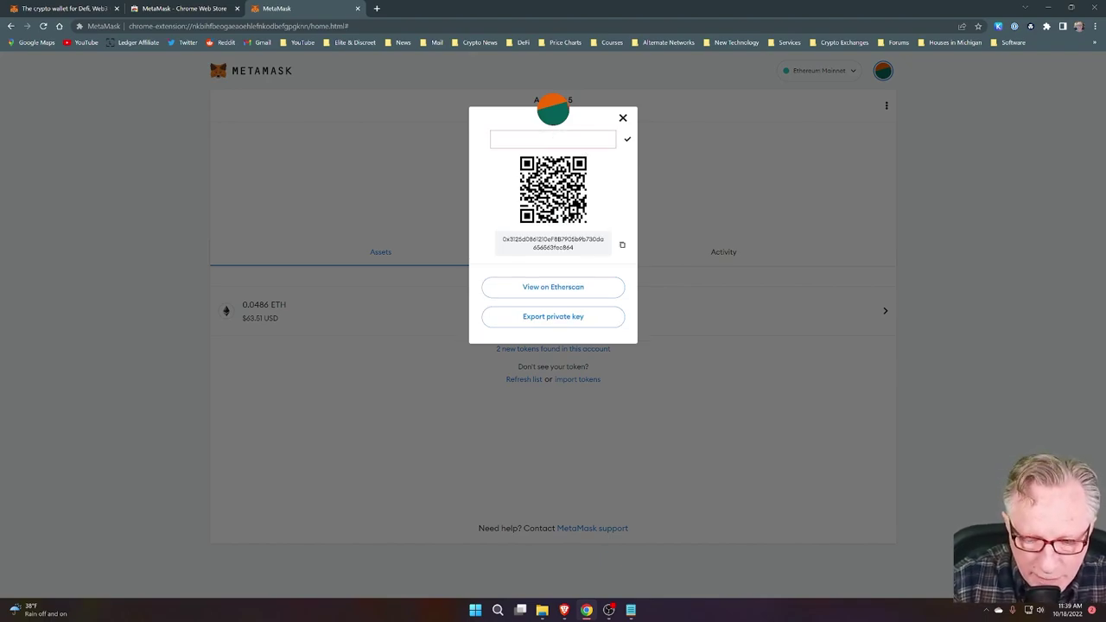
pyautogui.write('Crypto')
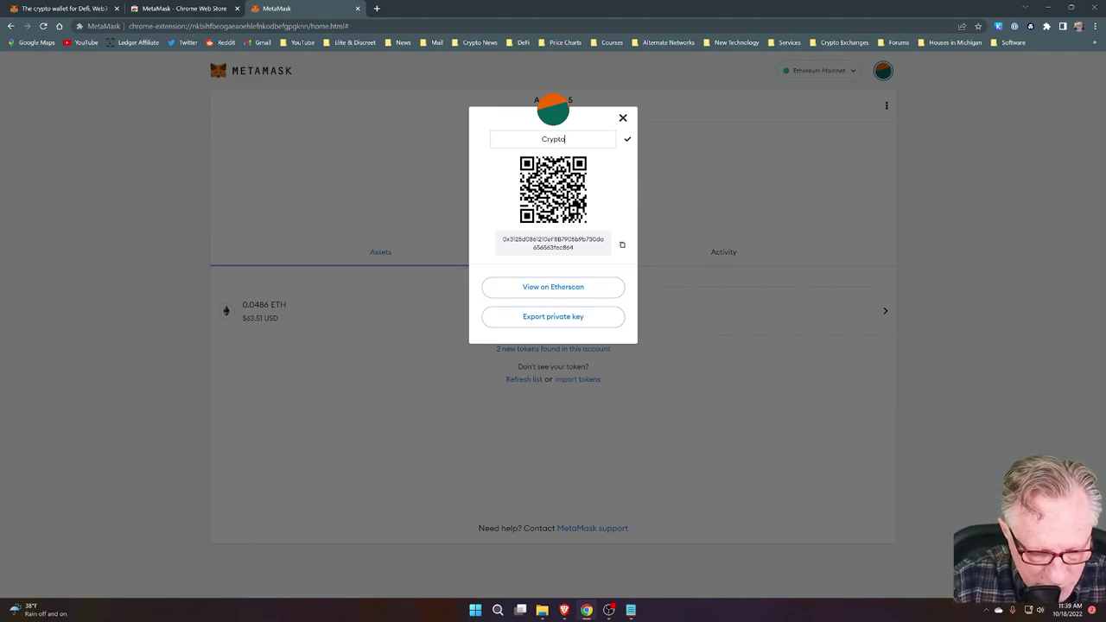
pyautogui.write('Dad Main')
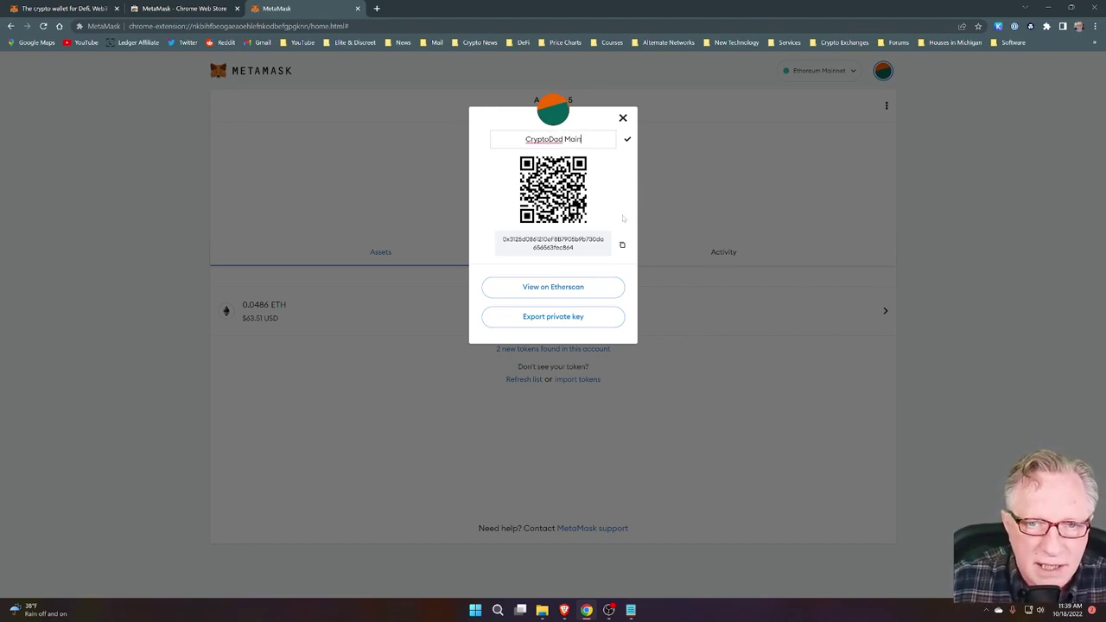
pyautogui.click(628, 139)
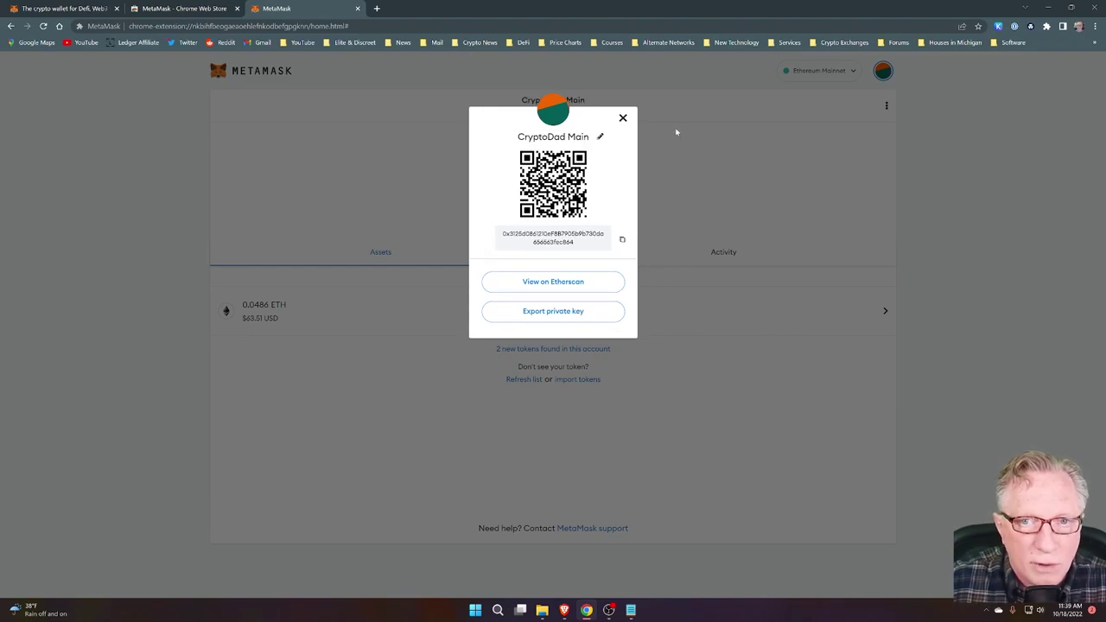
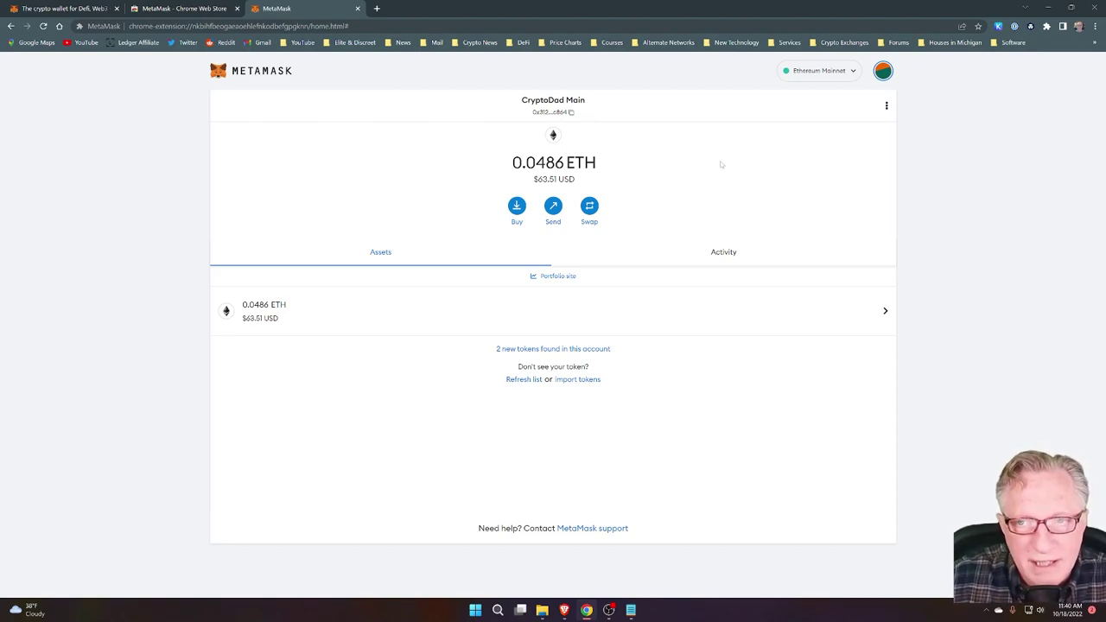
# Step: Turn on Enhanced token detection in the wallet's advanced settings and return to the account overview
pyautogui.click(883, 70)
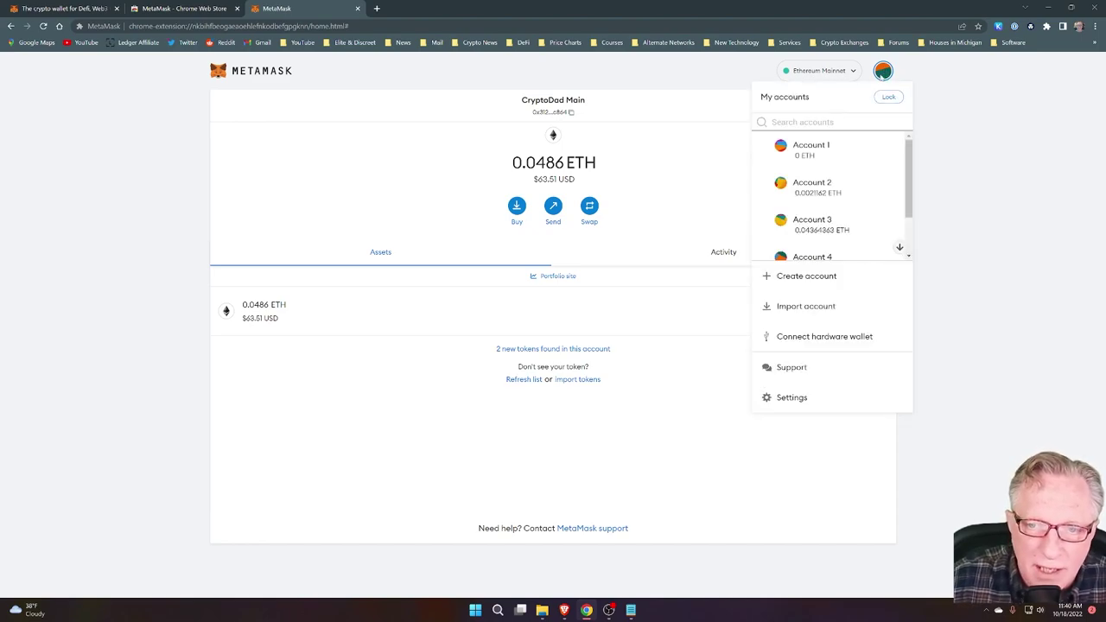
pyautogui.click(790, 398)
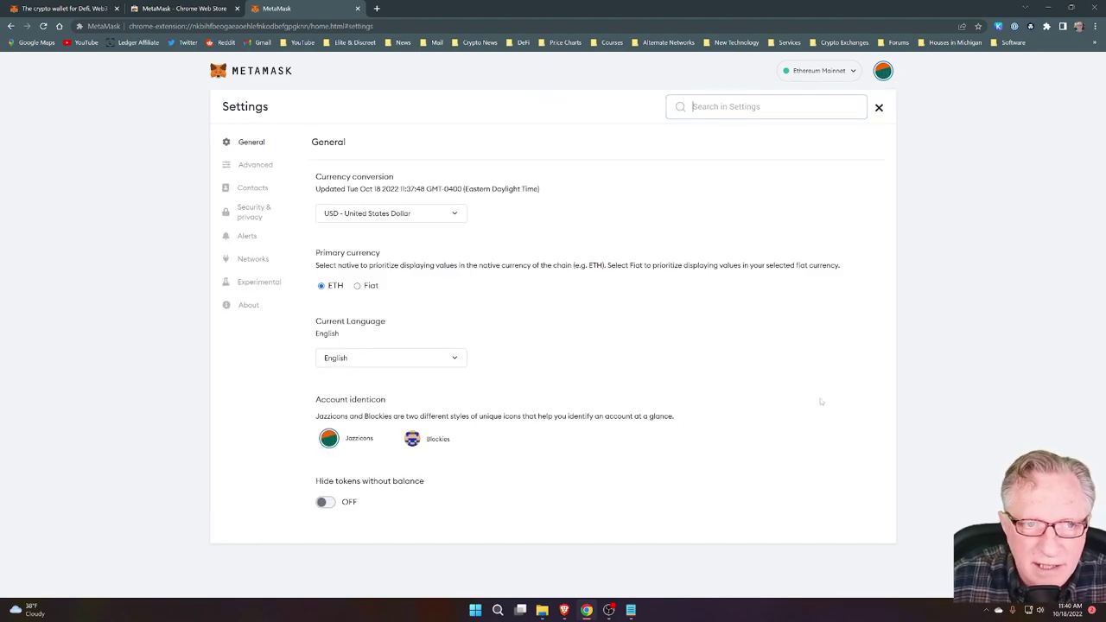
pyautogui.click(255, 165)
pyautogui.scroll(-3, 553, 299)
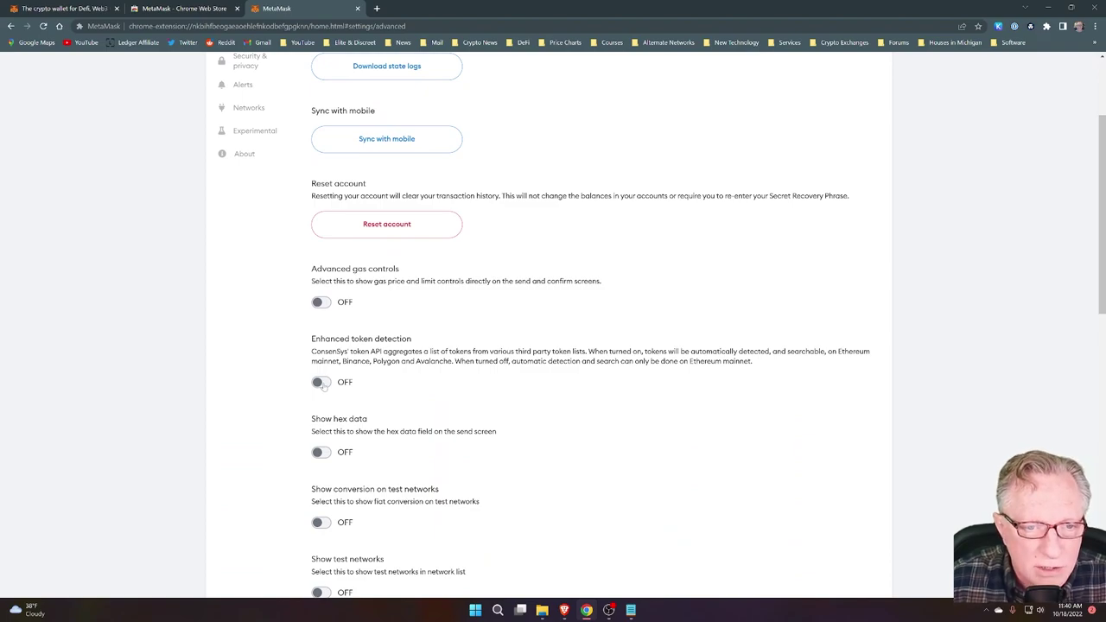
pyautogui.click(320, 382)
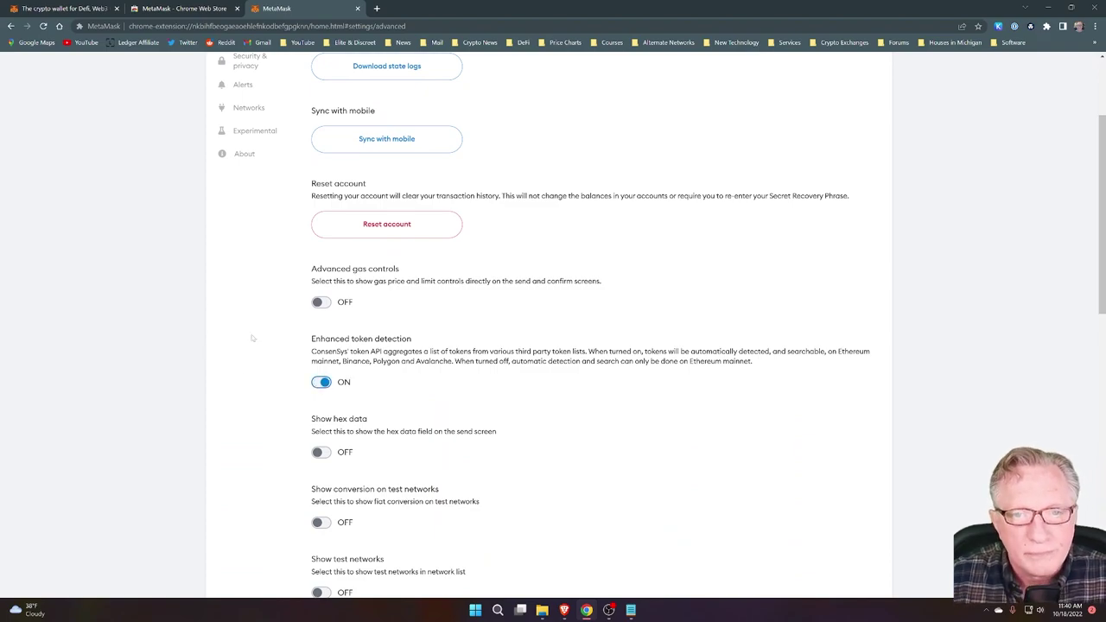
pyautogui.scroll(3, 240, 337)
pyautogui.click(874, 108)
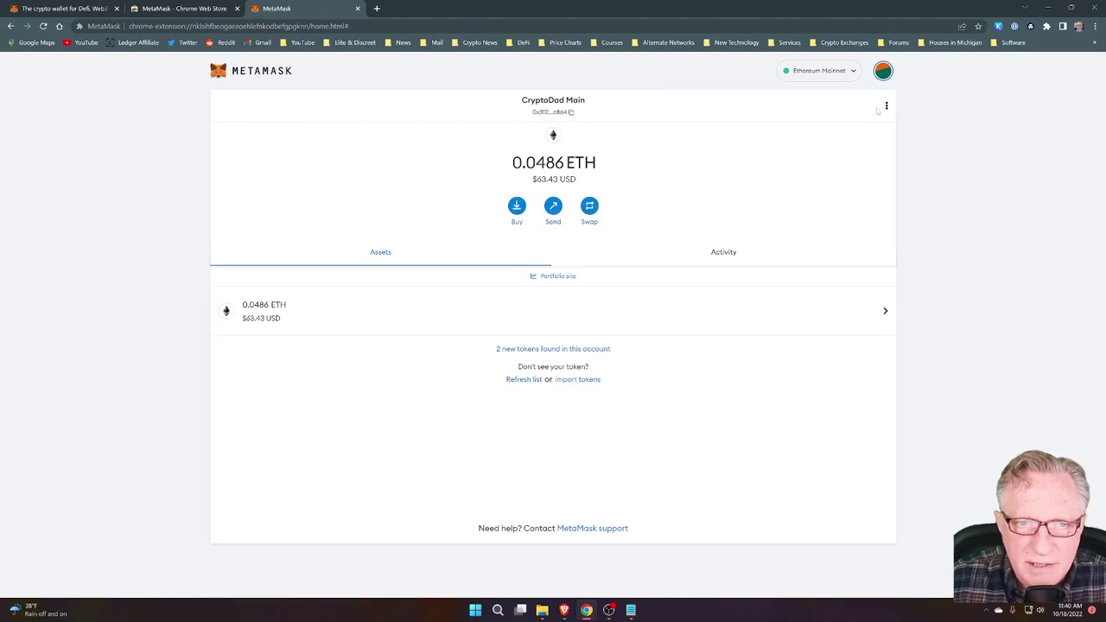
# Step: Refresh the CryptoDad Main token list and import the detected stETH and BAT tokens
pyautogui.click(523, 381)
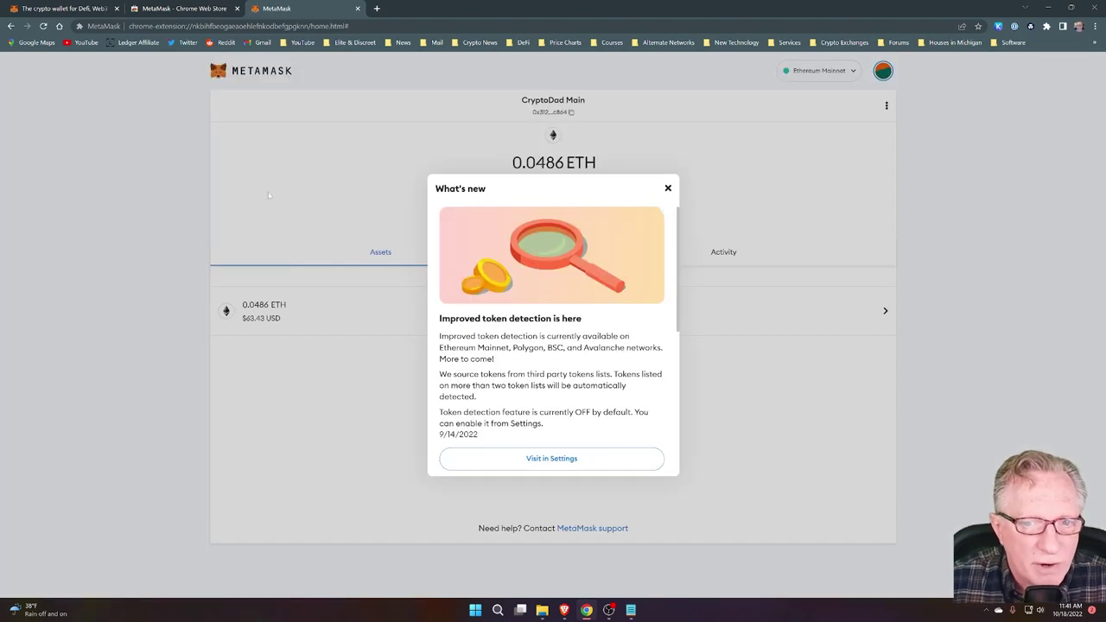
pyautogui.click(558, 463)
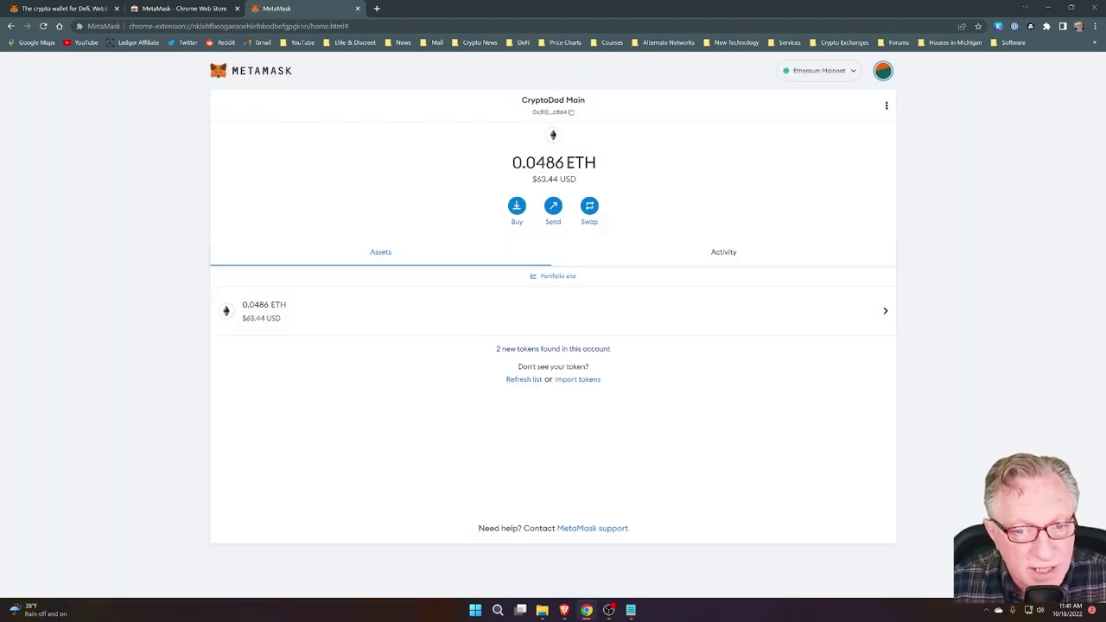
pyautogui.click(519, 350)
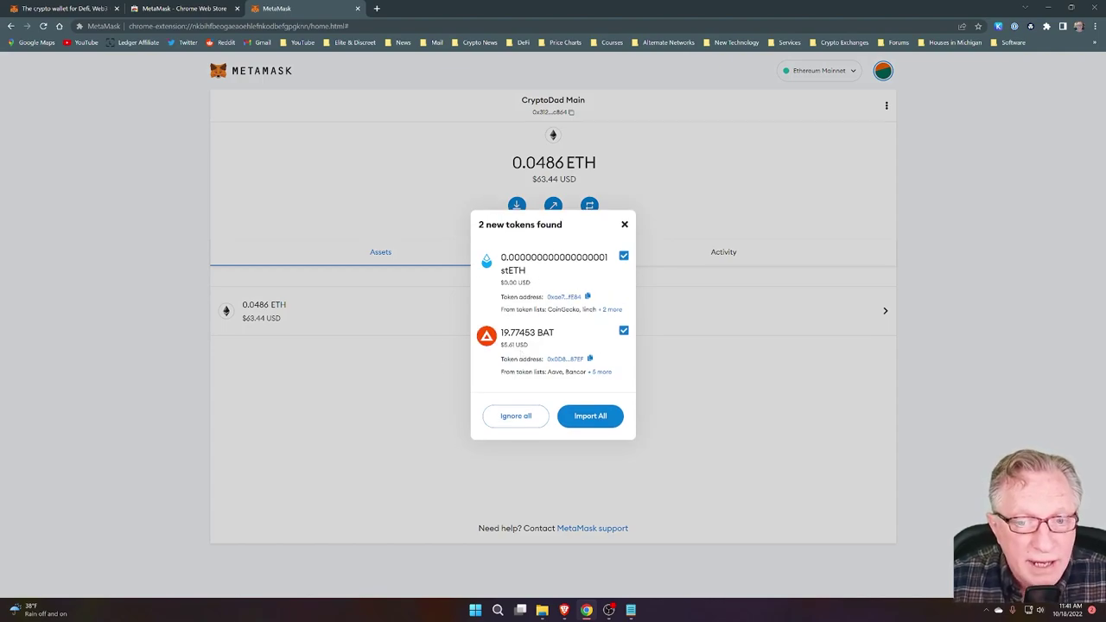
pyautogui.click(590, 416)
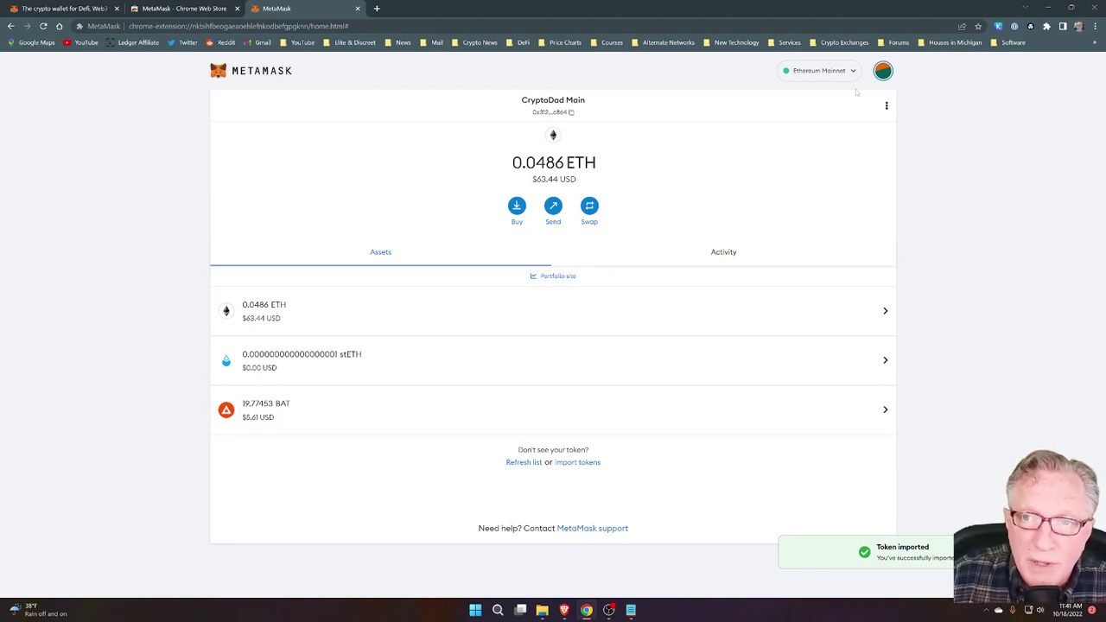
# Step: Switch to Account 1 and refresh its token list to check for tokens
pyautogui.click(883, 70)
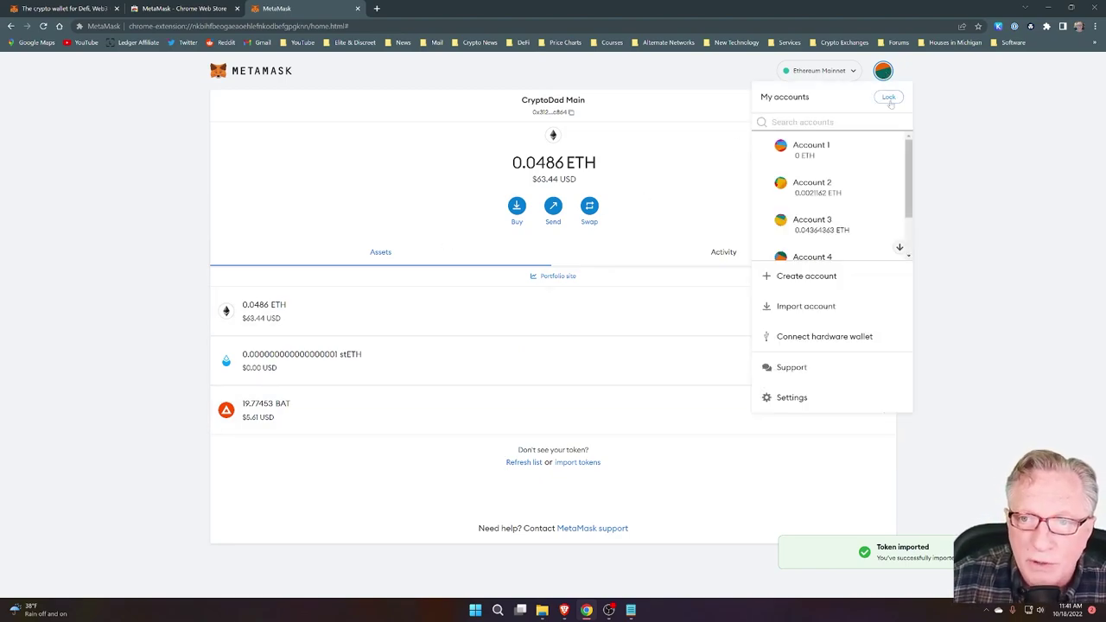
pyautogui.click(834, 147)
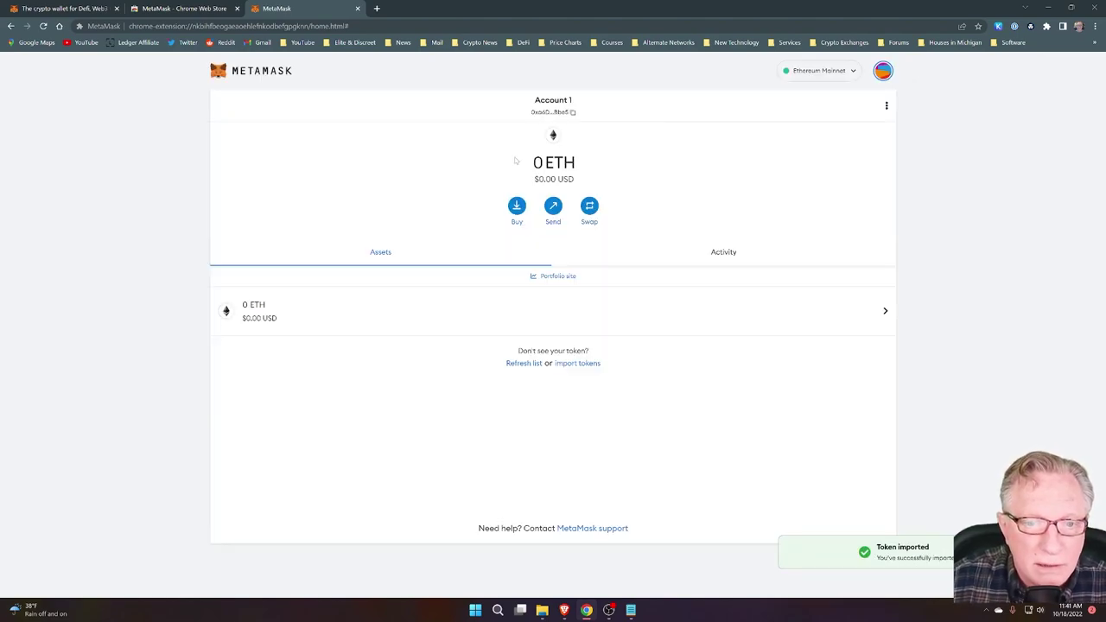
pyautogui.click(522, 364)
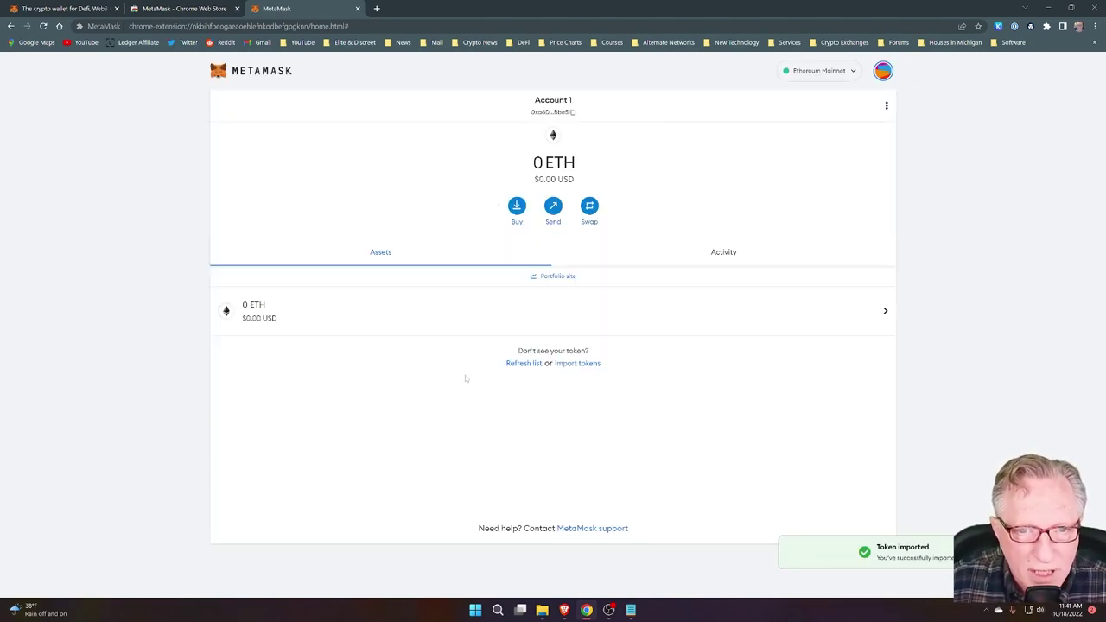
# Step: Switch to Account 2 and import its detected UNI token
pyautogui.click(882, 71)
pyautogui.click(821, 190)
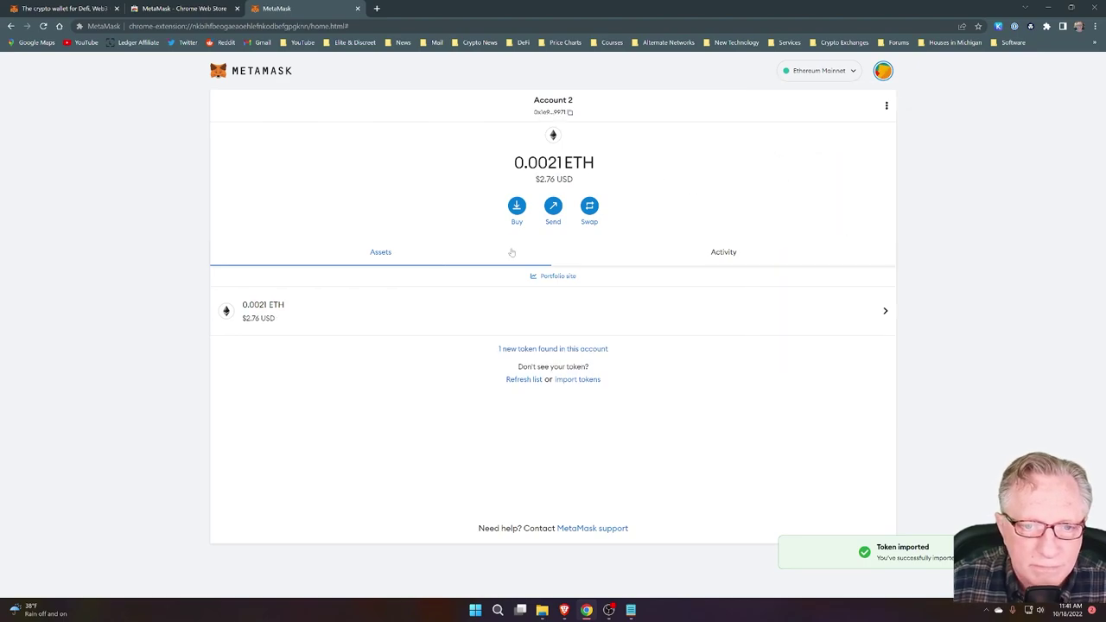
pyautogui.click(541, 349)
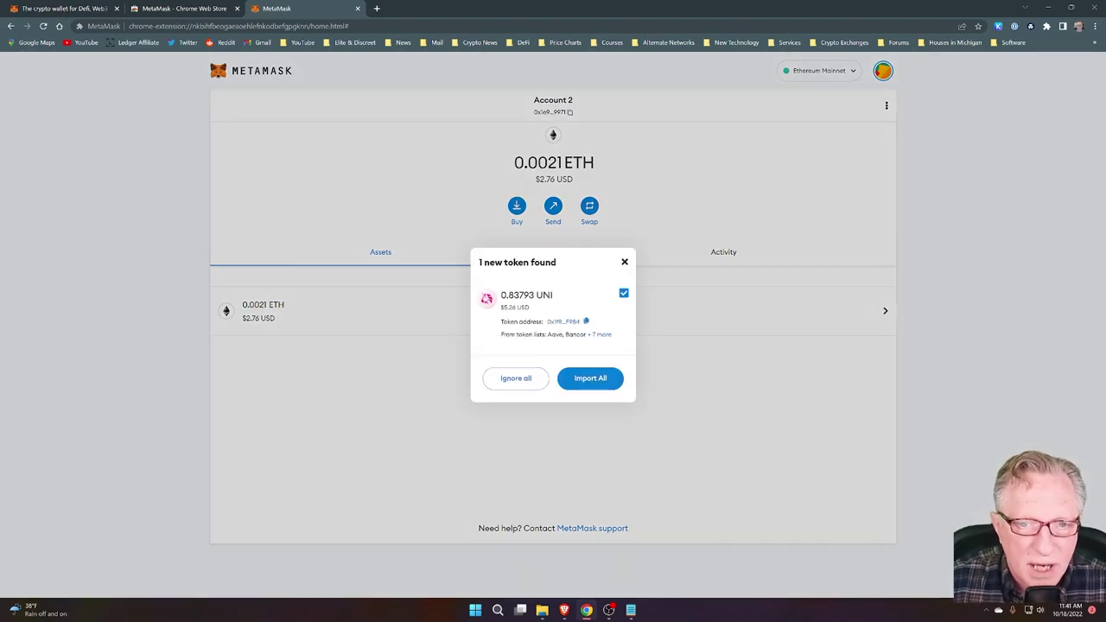
pyautogui.click(593, 380)
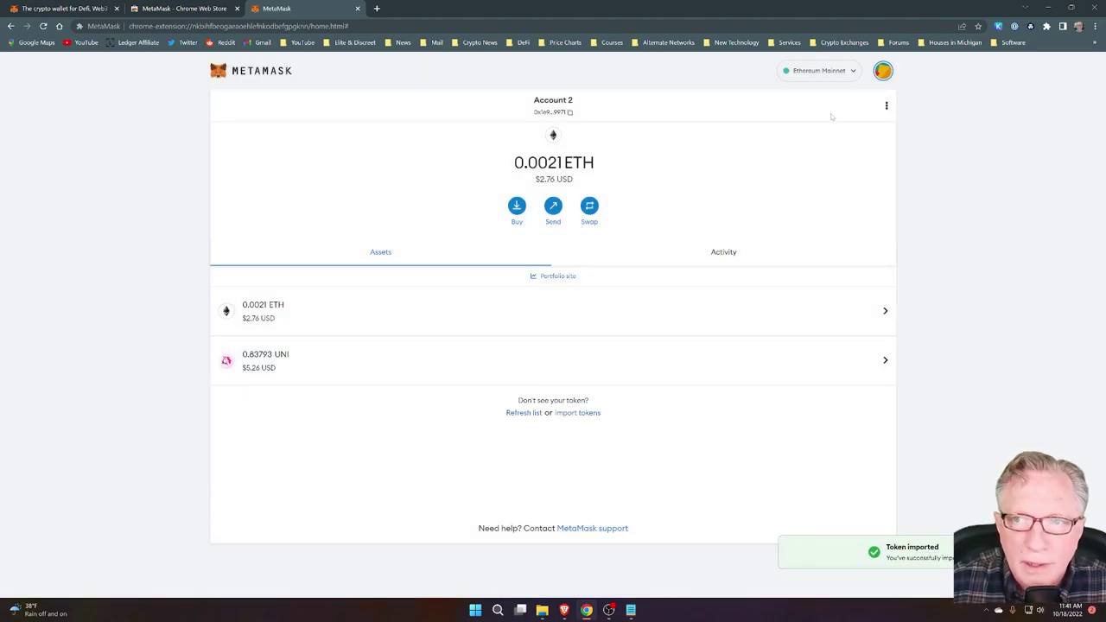
# Step: Switch to Account 3 and import its detected WETH token
pyautogui.click(883, 73)
pyautogui.click(821, 218)
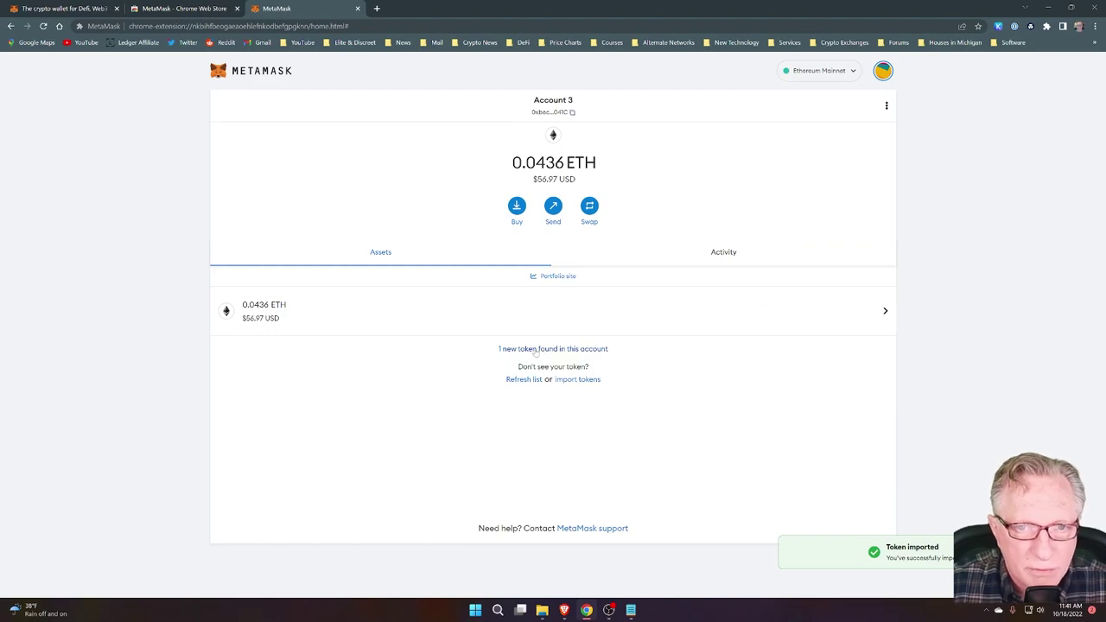
pyautogui.click(537, 349)
pyautogui.click(602, 378)
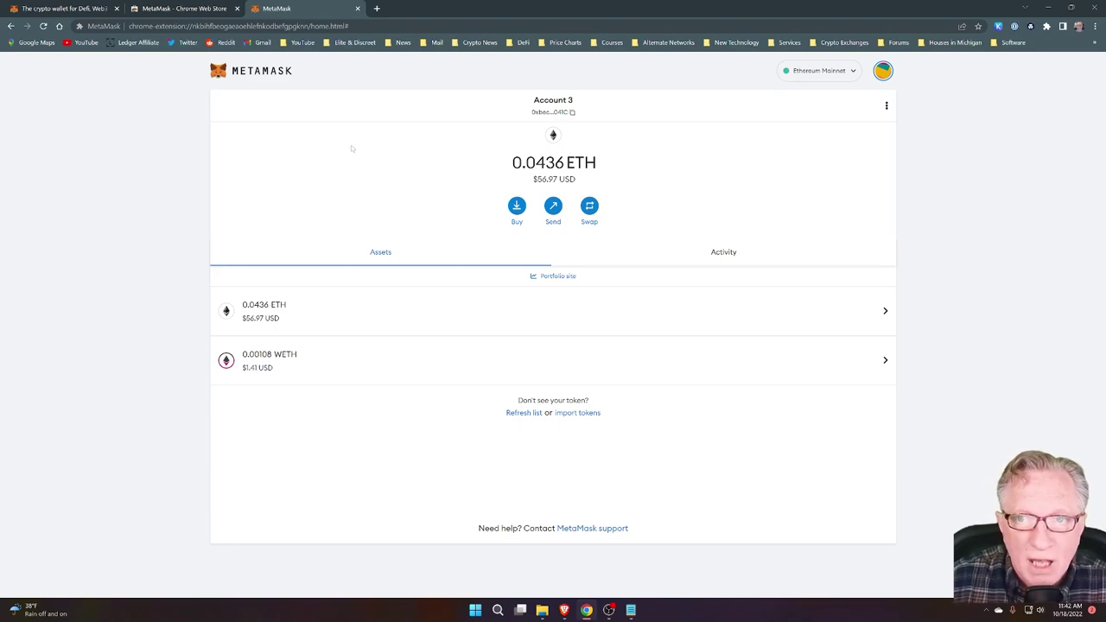
# Step: Look at the available networks in the network selector and in the wallet's network settings
pyautogui.click(852, 72)
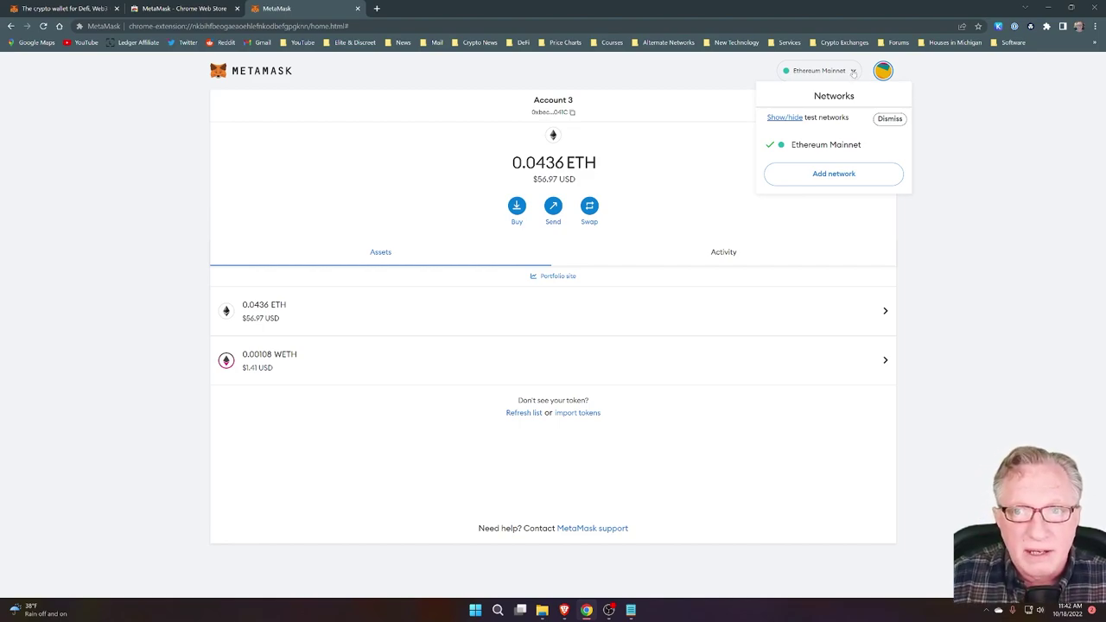
pyautogui.click(465, 72)
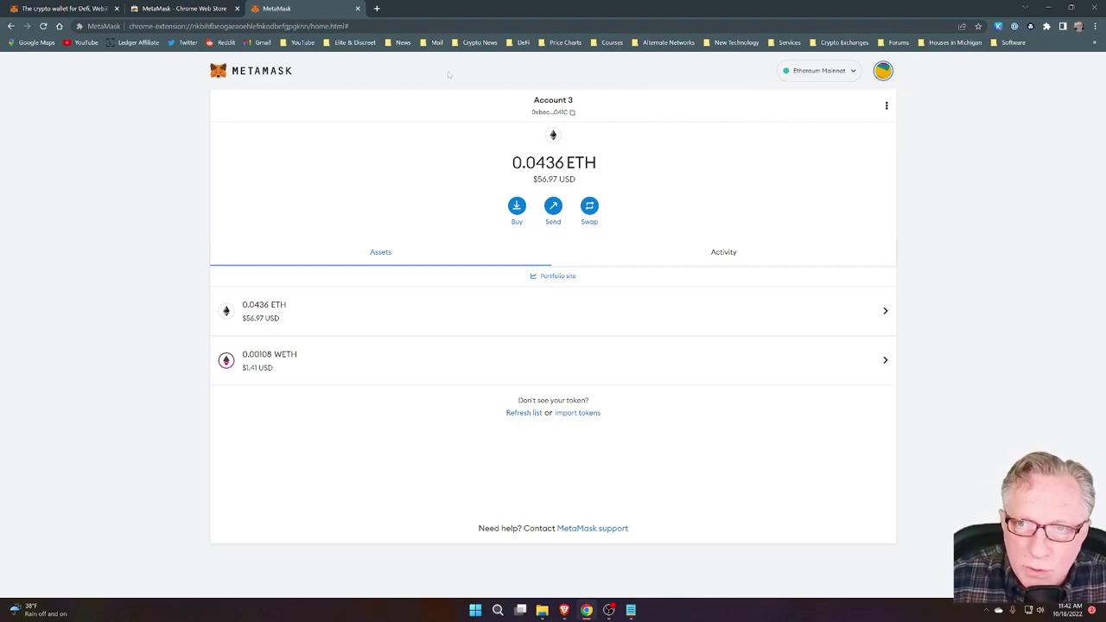
pyautogui.click(882, 73)
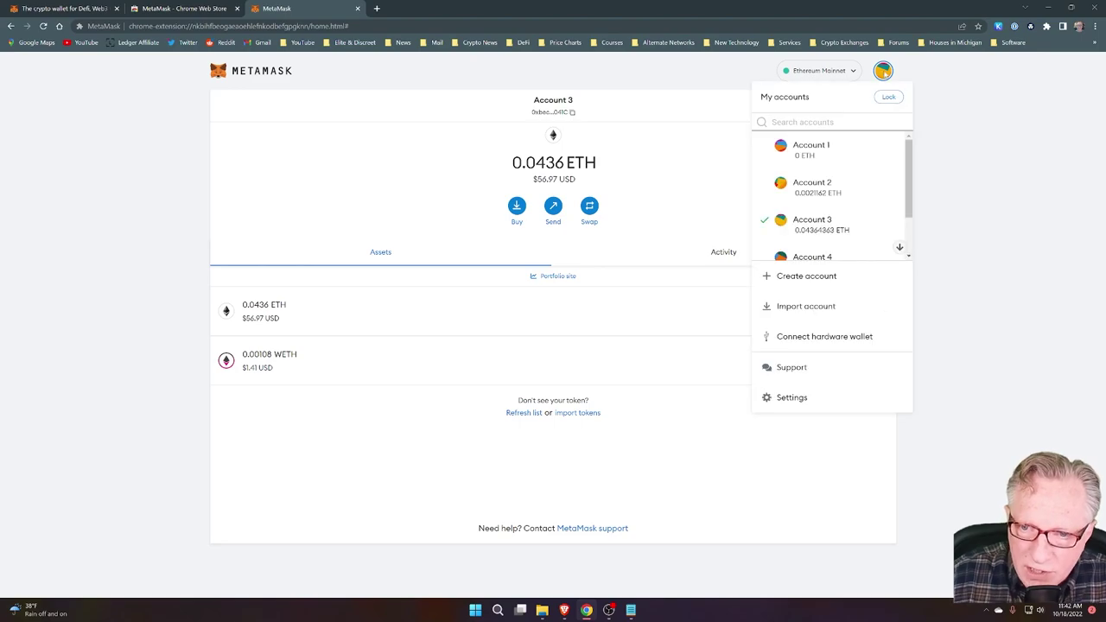
pyautogui.click(800, 397)
pyautogui.click(247, 261)
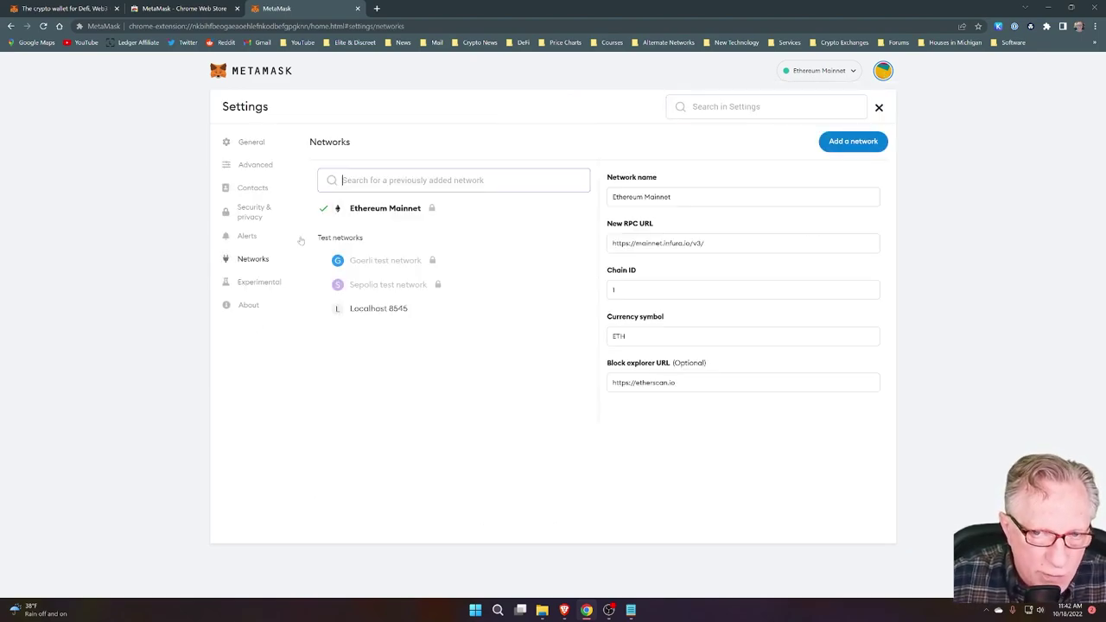
pyautogui.click(860, 144)
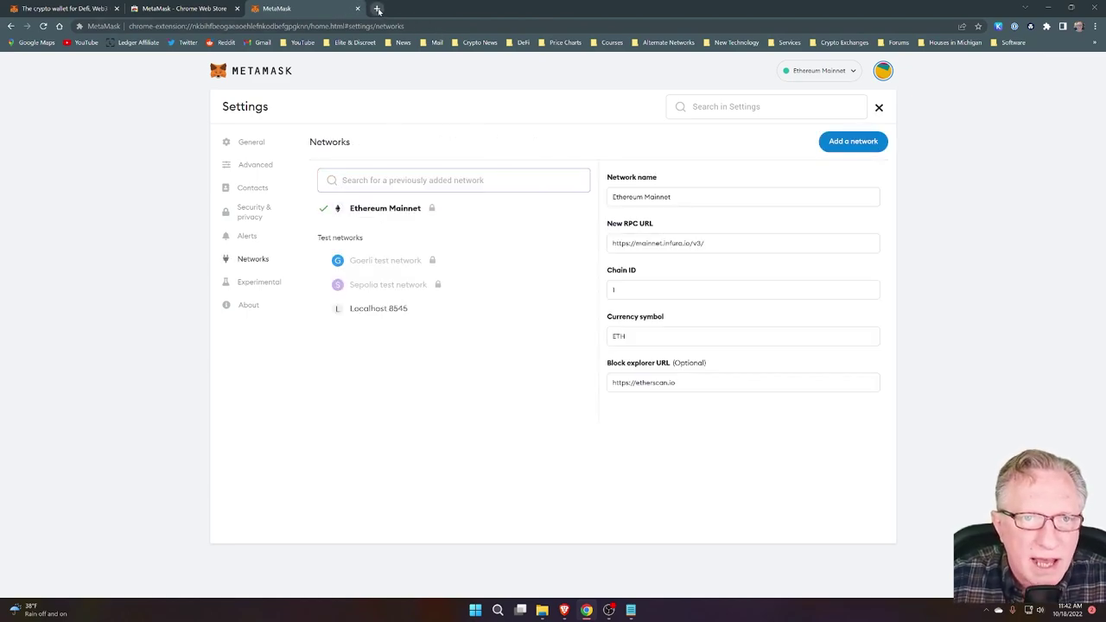
# Step: Open the chainlist.org website in a new browser tab
pyautogui.click(377, 8)
pyautogui.write('chainlist')
pyautogui.press('Return')
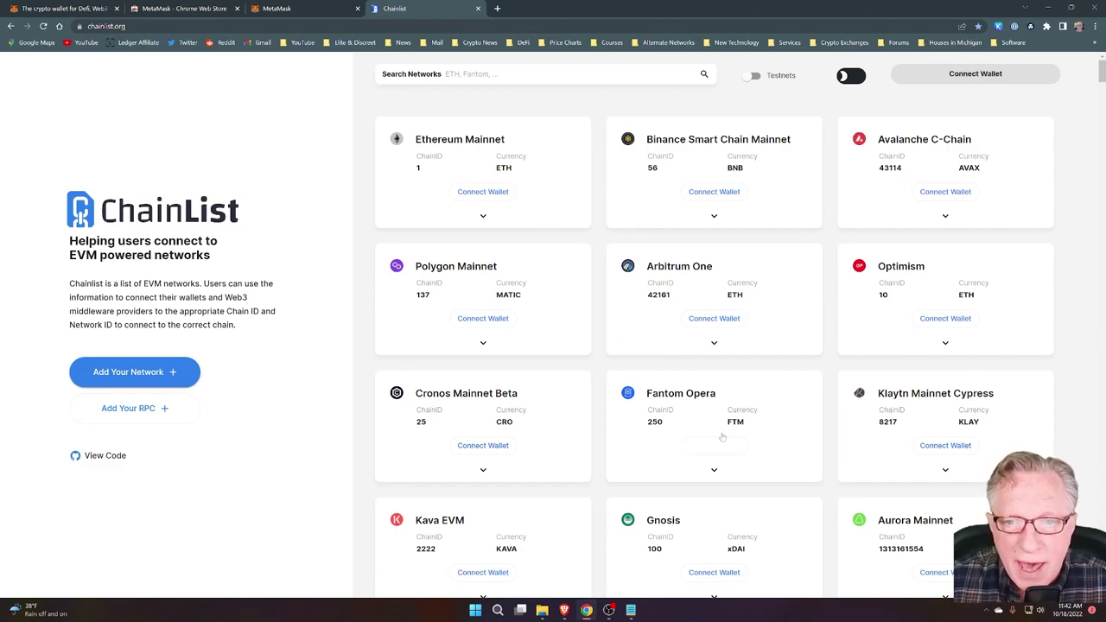
# Step: Connect the wallet to Chainlist with only Account 3 selected and approve the connection
pyautogui.click(713, 194)
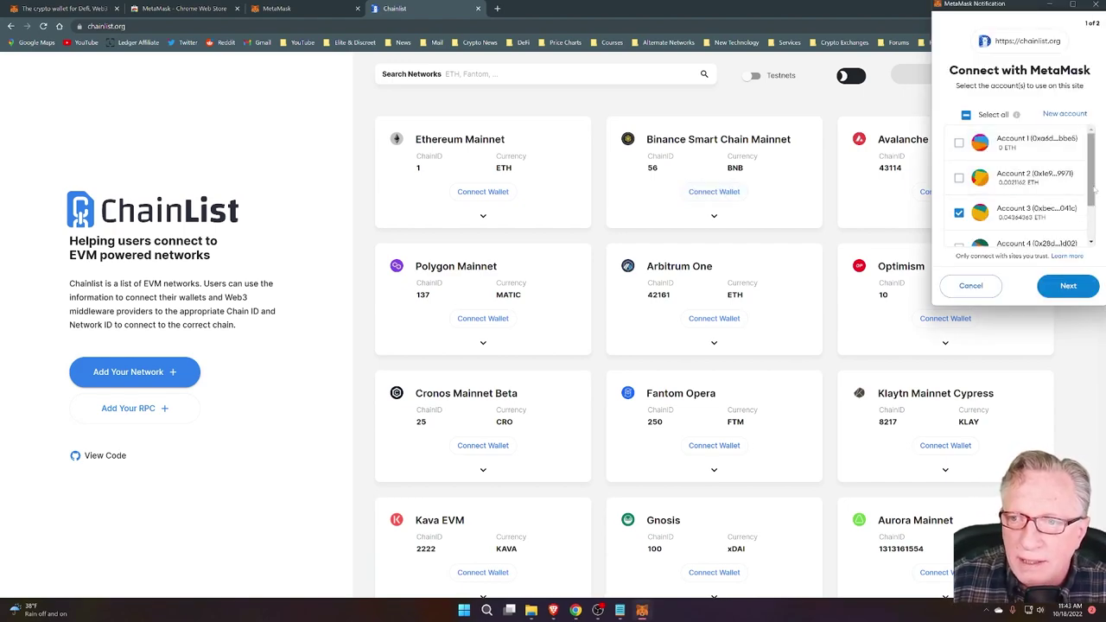
pyautogui.scroll(-2, 1094, 191)
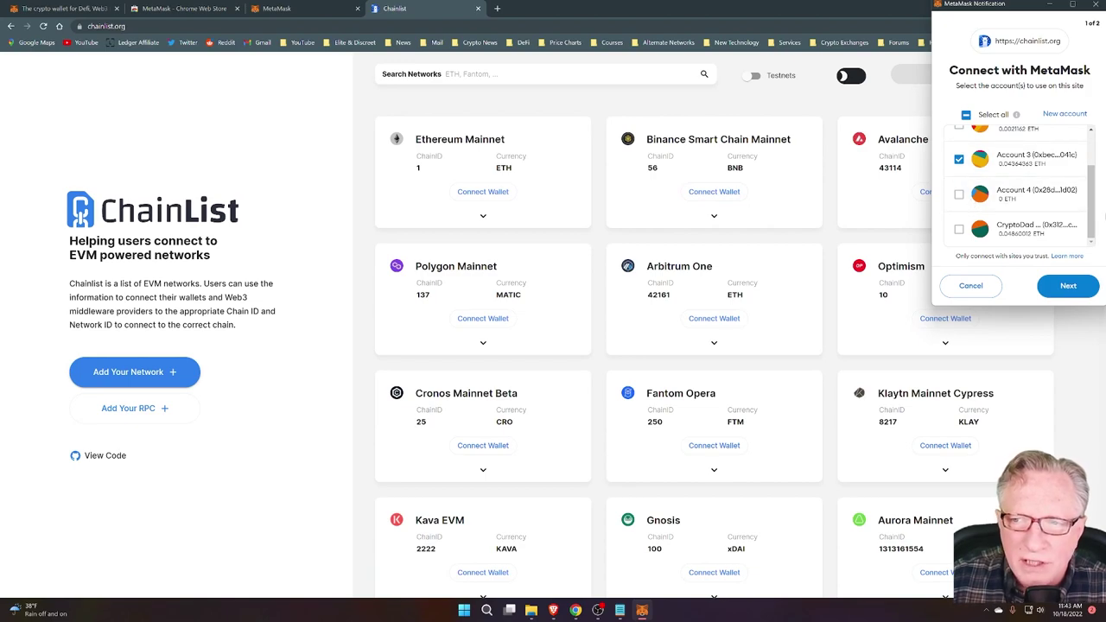
pyautogui.scroll(2, 1094, 223)
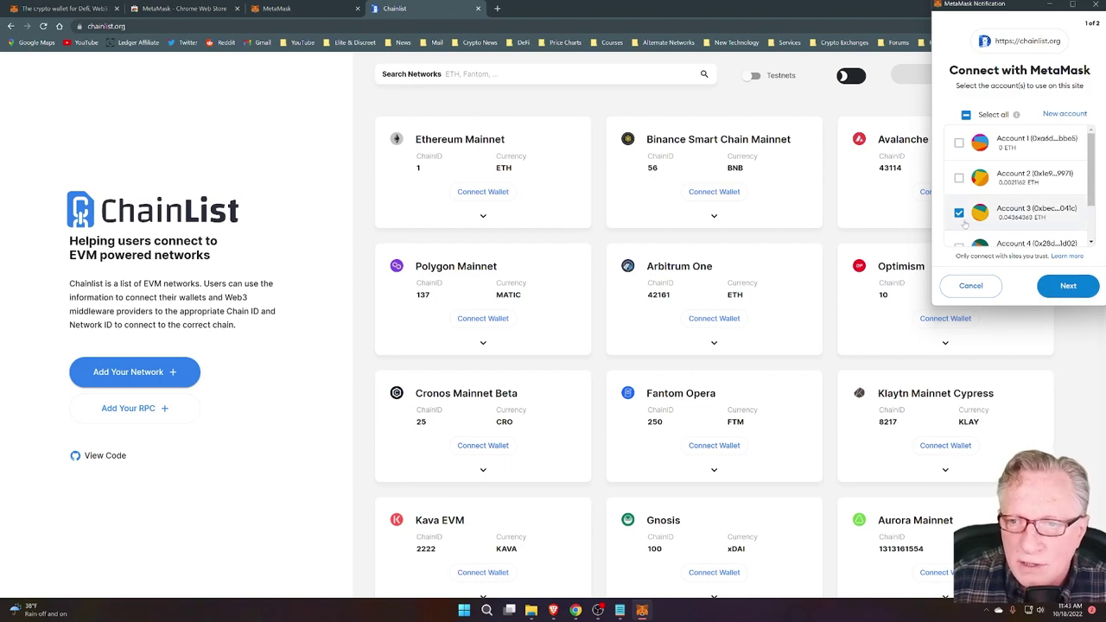
pyautogui.click(1075, 289)
pyautogui.click(1070, 288)
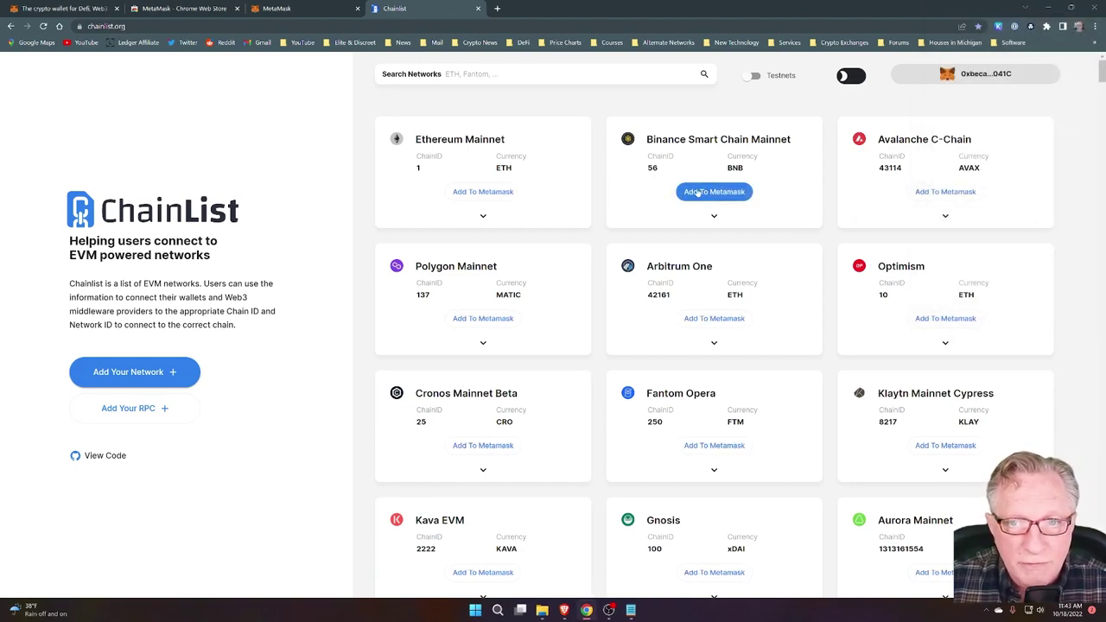
# Step: Try to add Binance Smart Chain Mainnet from Chainlist, checking the wallet's network list for it
pyautogui.click(731, 192)
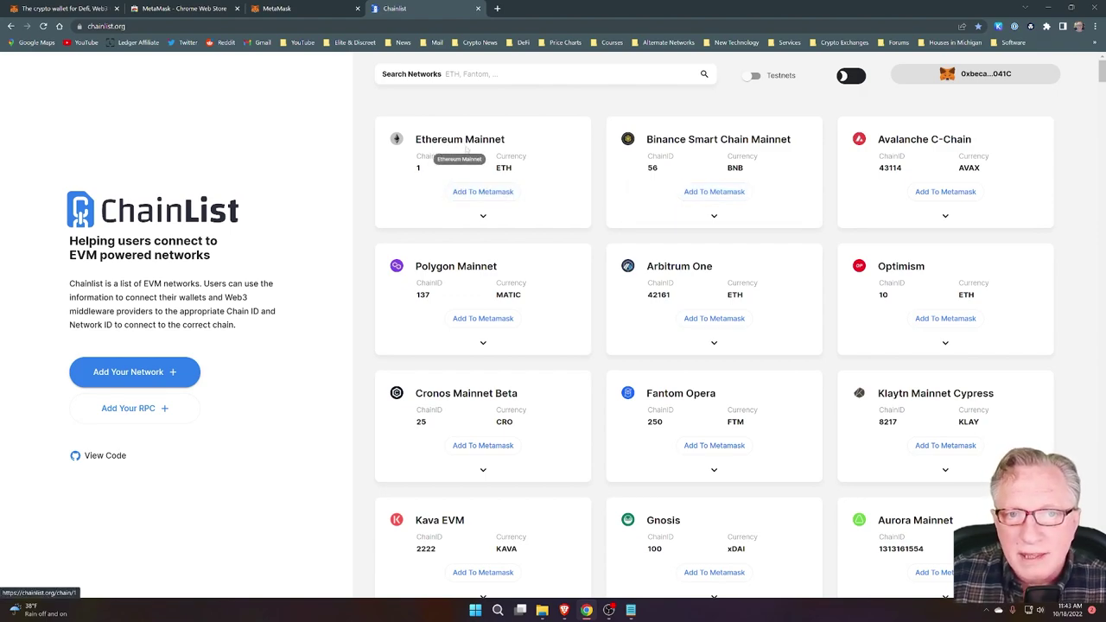
pyautogui.click(286, 7)
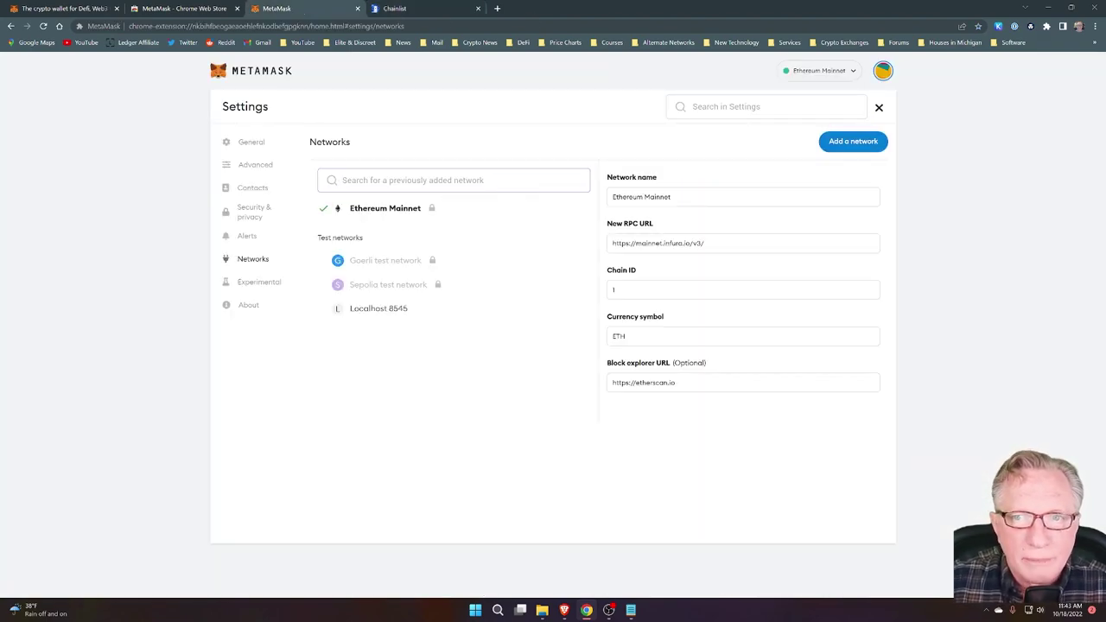
pyautogui.click(879, 107)
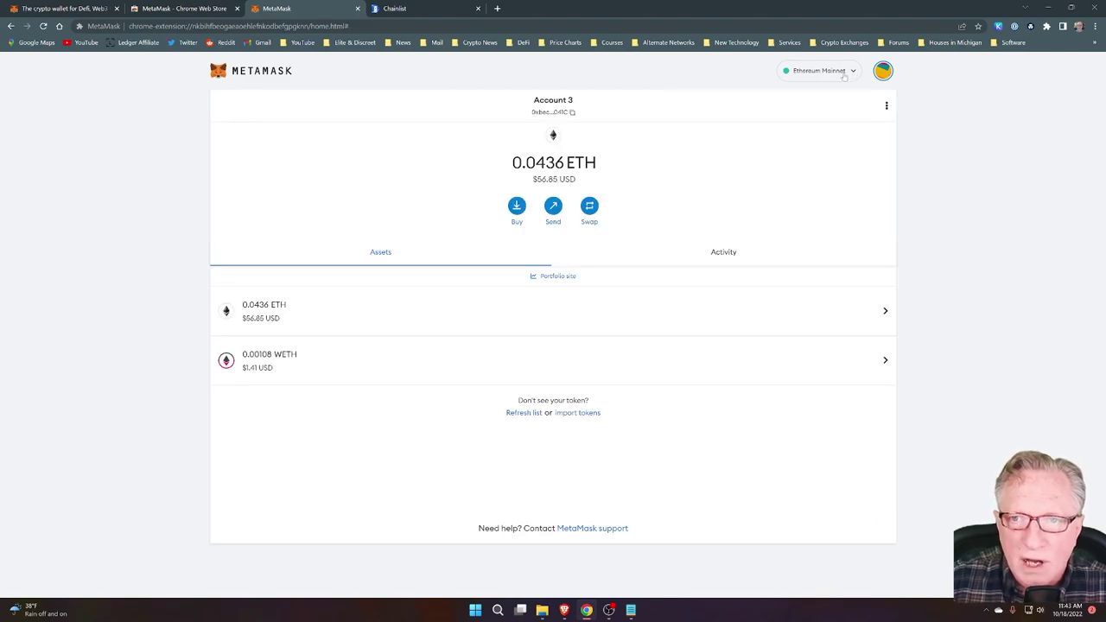
pyautogui.click(853, 72)
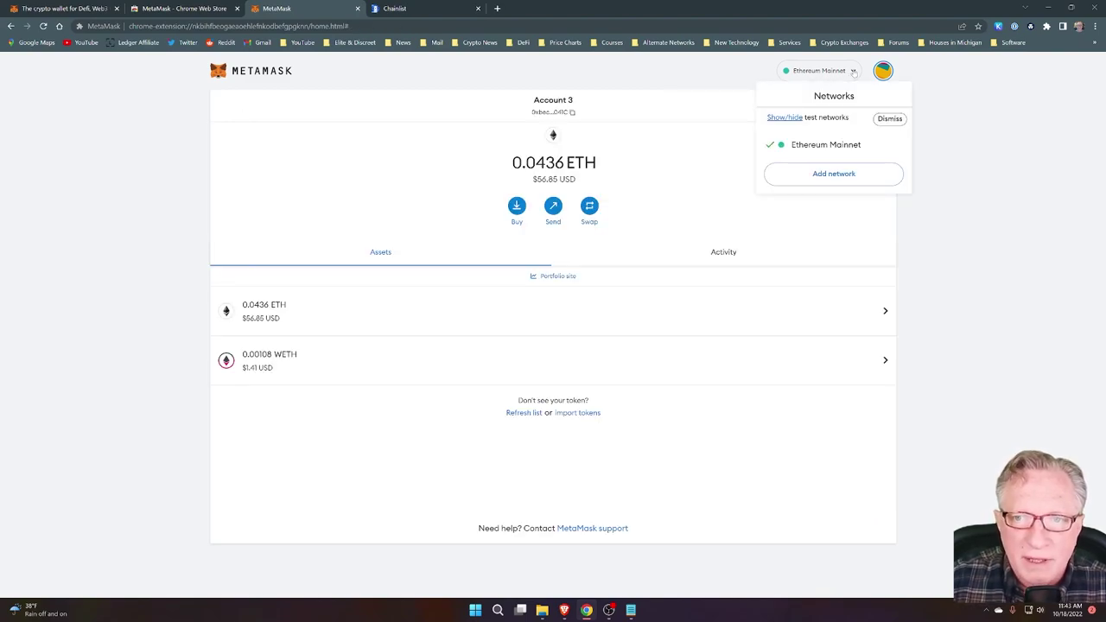
pyautogui.click(853, 72)
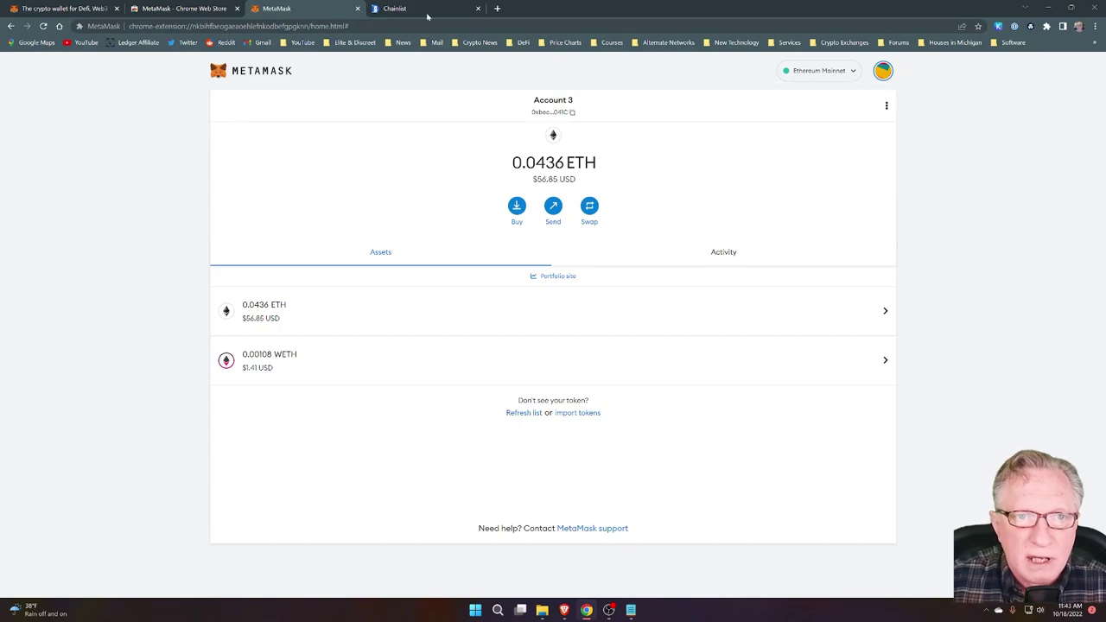
# Step: Add Binance Smart Chain Mainnet to the wallet from Chainlist, approve switching to it, and check the wallet's network list
pyautogui.click(417, 8)
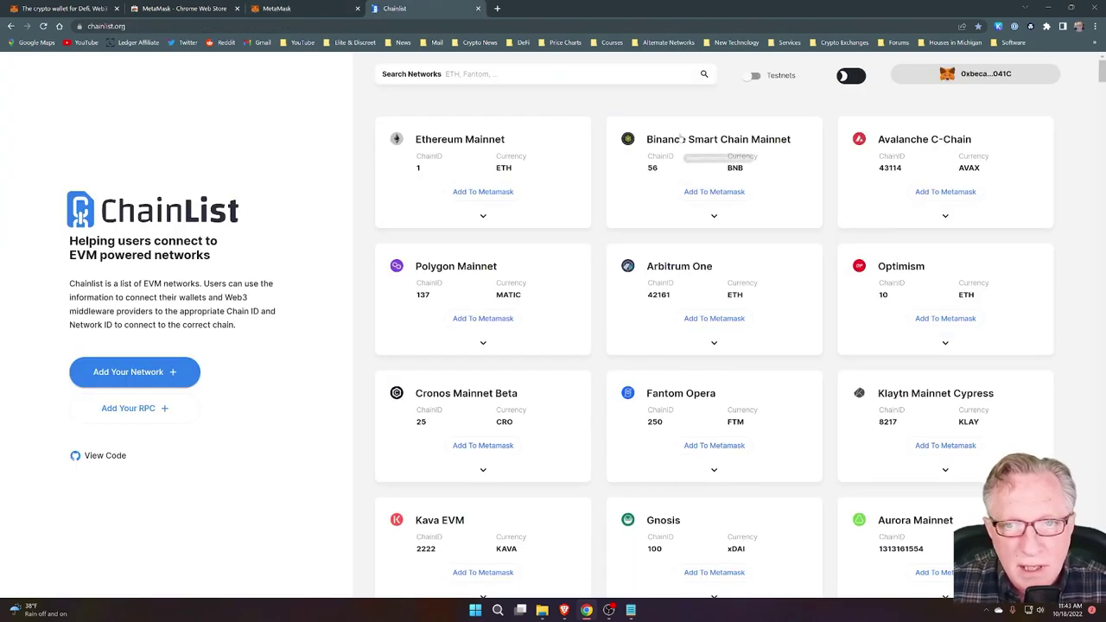
pyautogui.click(715, 194)
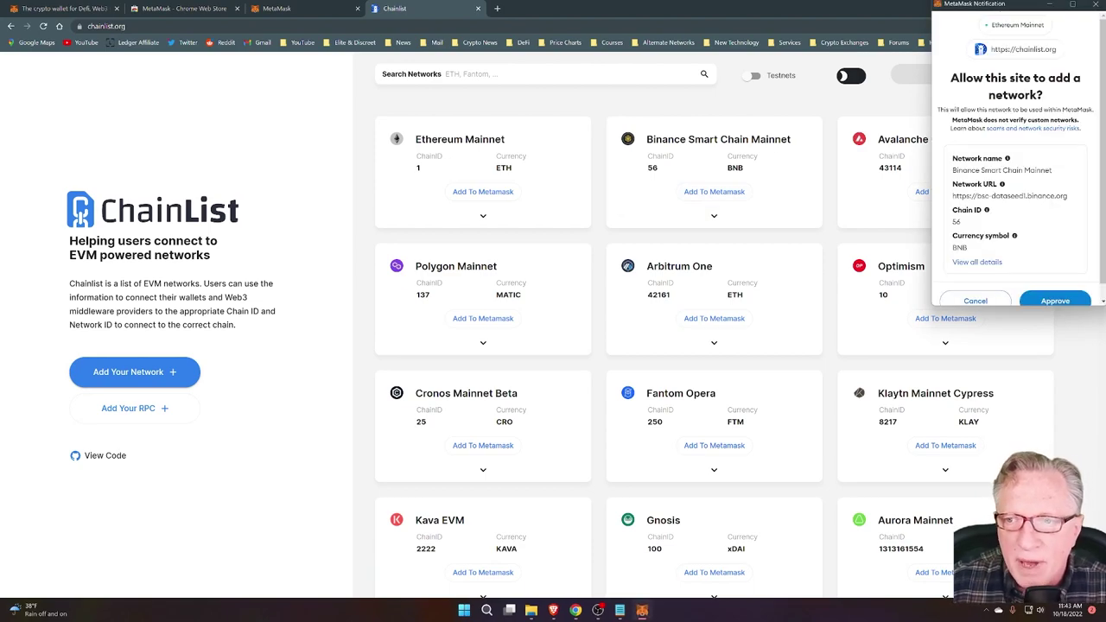
pyautogui.scroll(-1, 1003, 173)
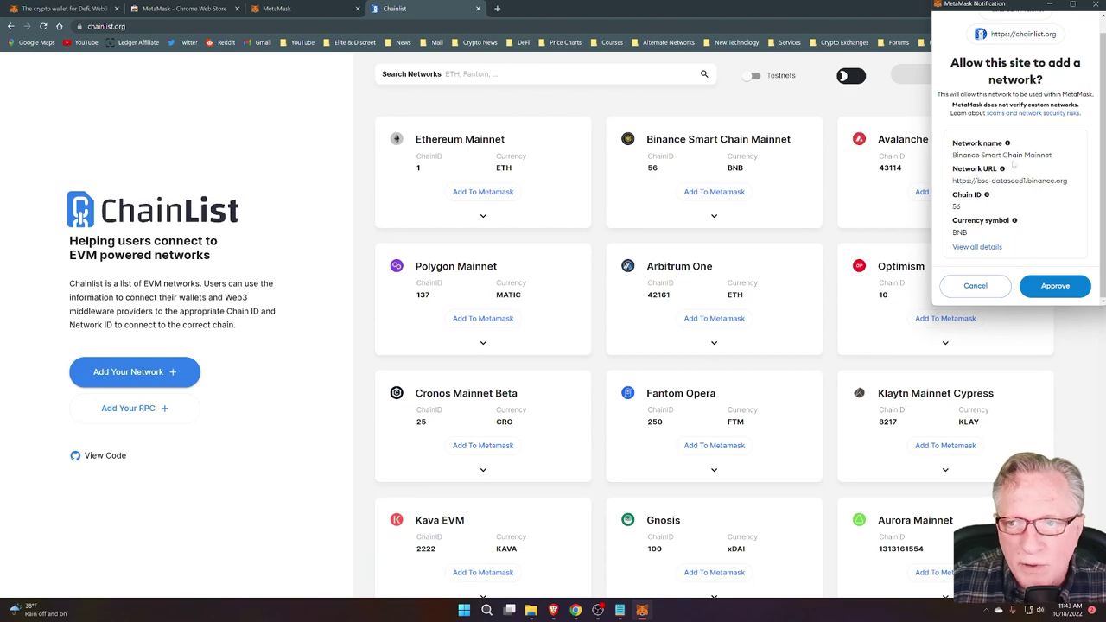
pyautogui.click(1058, 293)
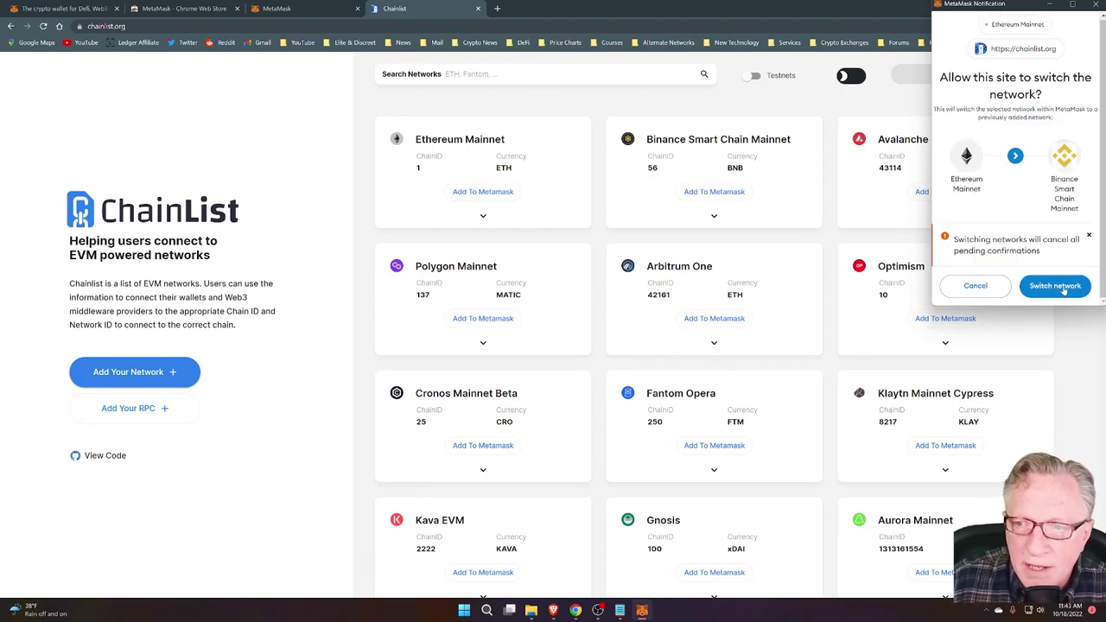
pyautogui.click(1056, 290)
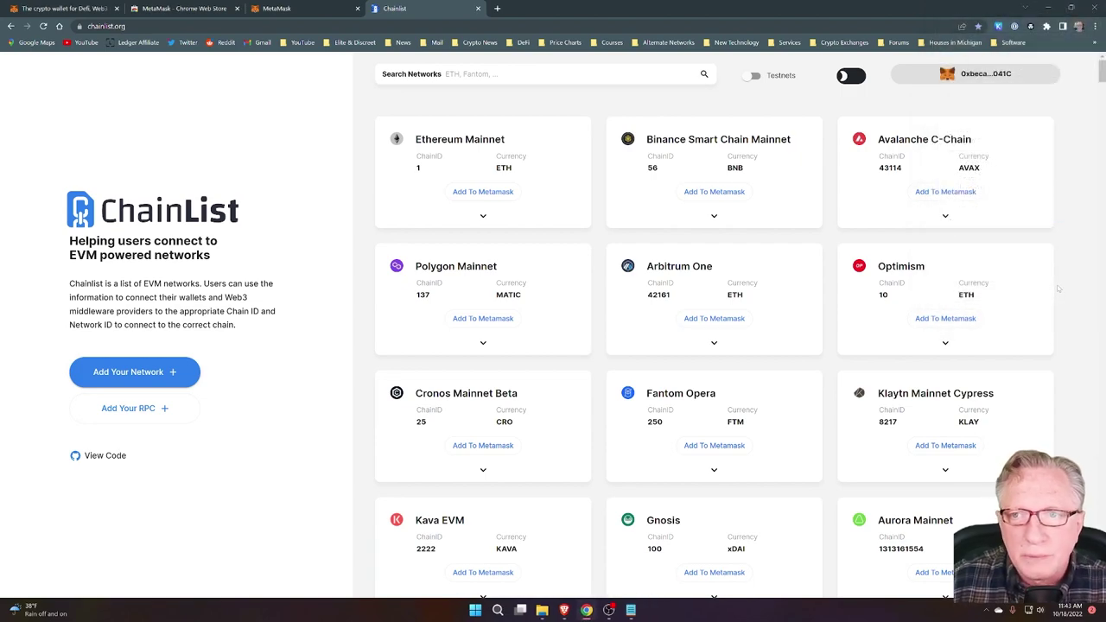
pyautogui.click(285, 8)
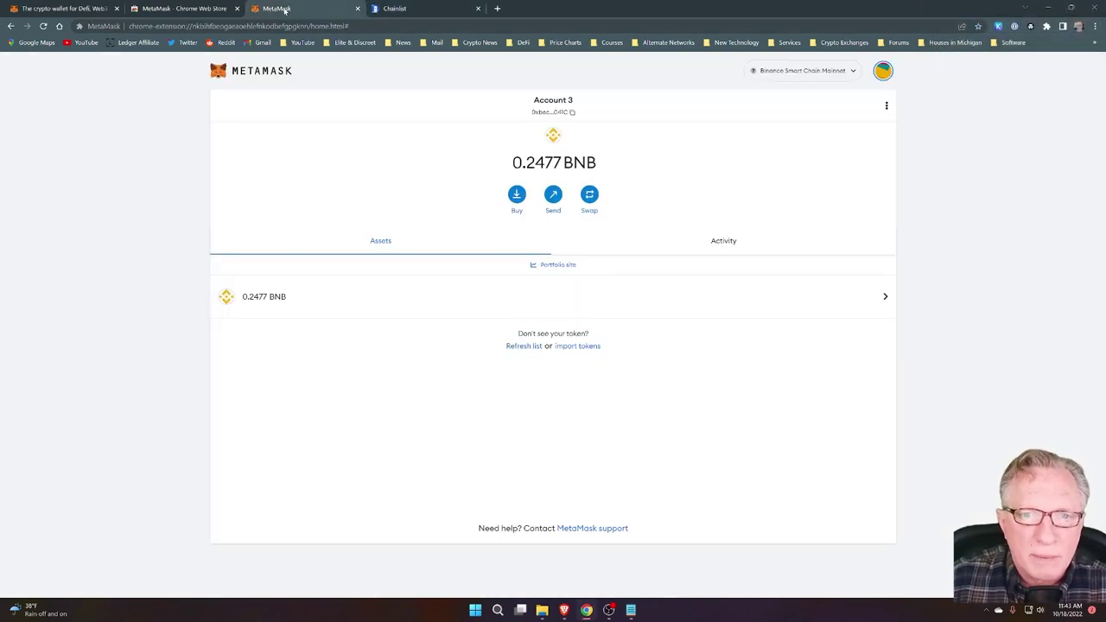
pyautogui.click(854, 73)
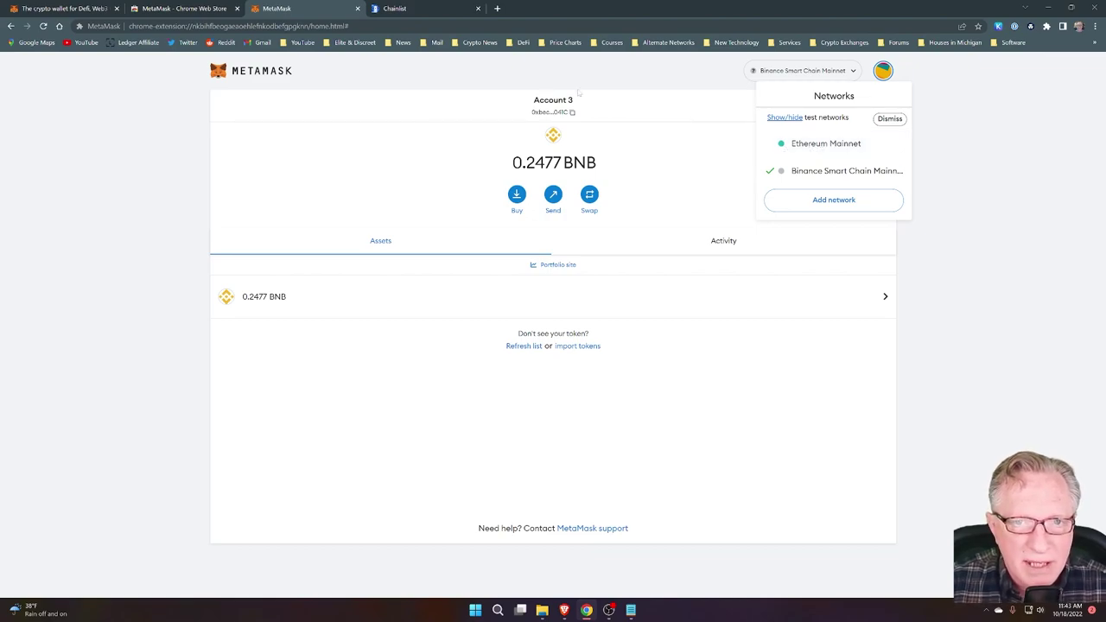
pyautogui.click(583, 75)
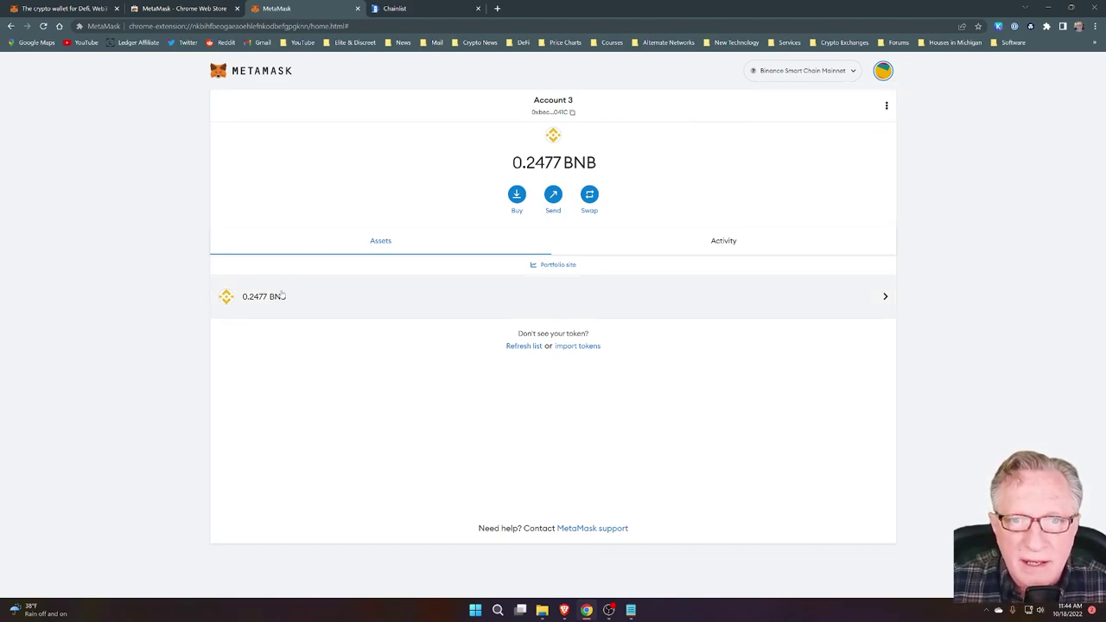
# Step: Refresh Account 3's token list on Binance Smart Chain Mainnet and import all the newly detected tokens
pyautogui.click(524, 346)
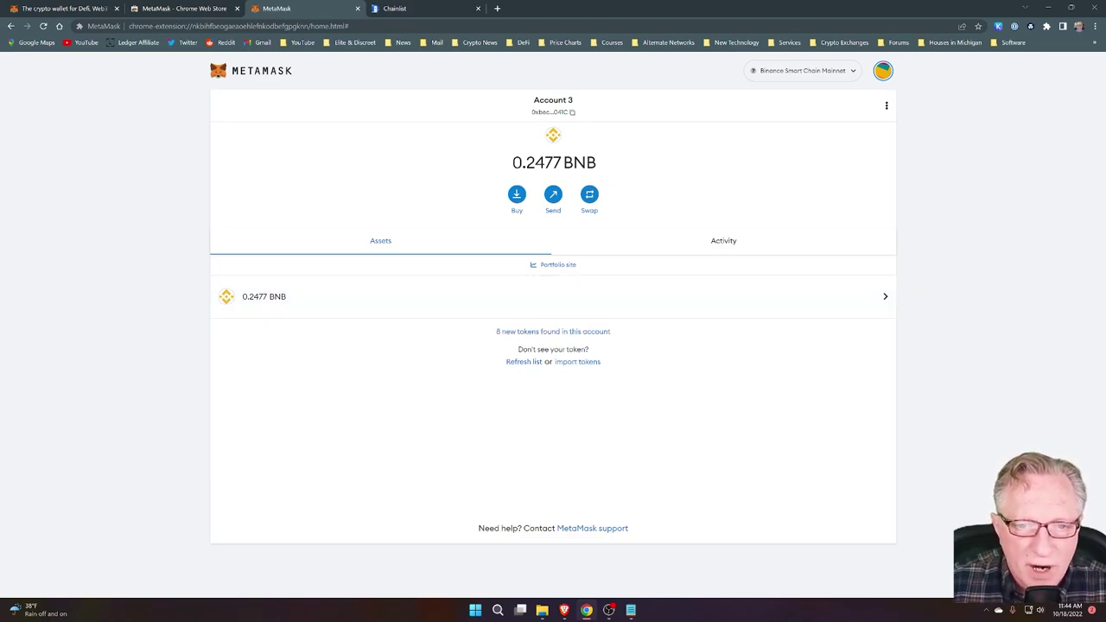
pyautogui.click(522, 333)
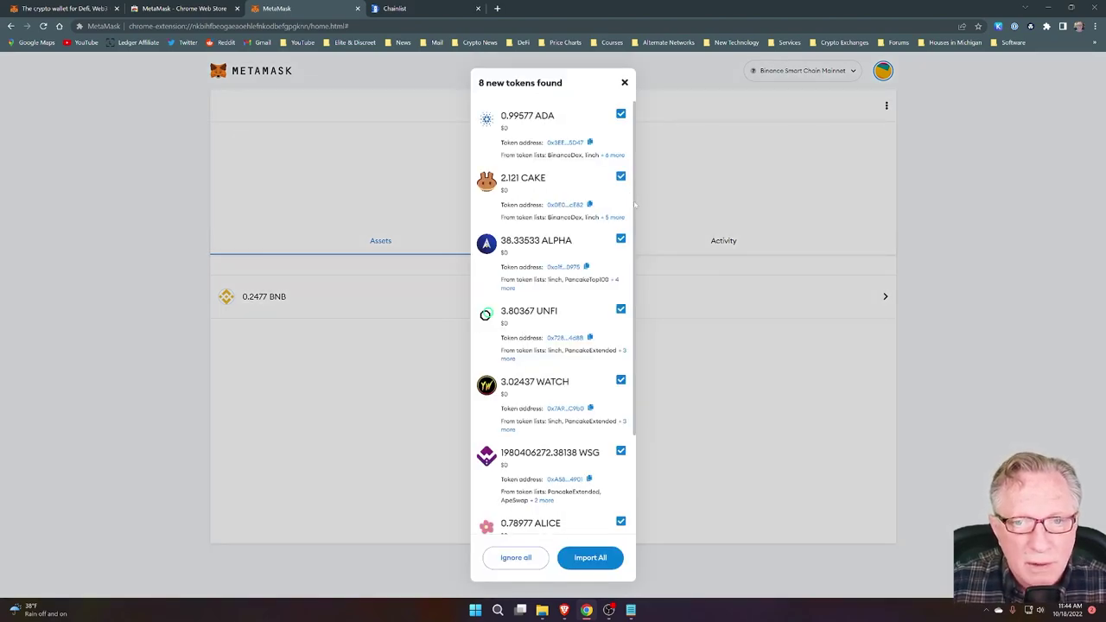
pyautogui.scroll(-3, 624, 344)
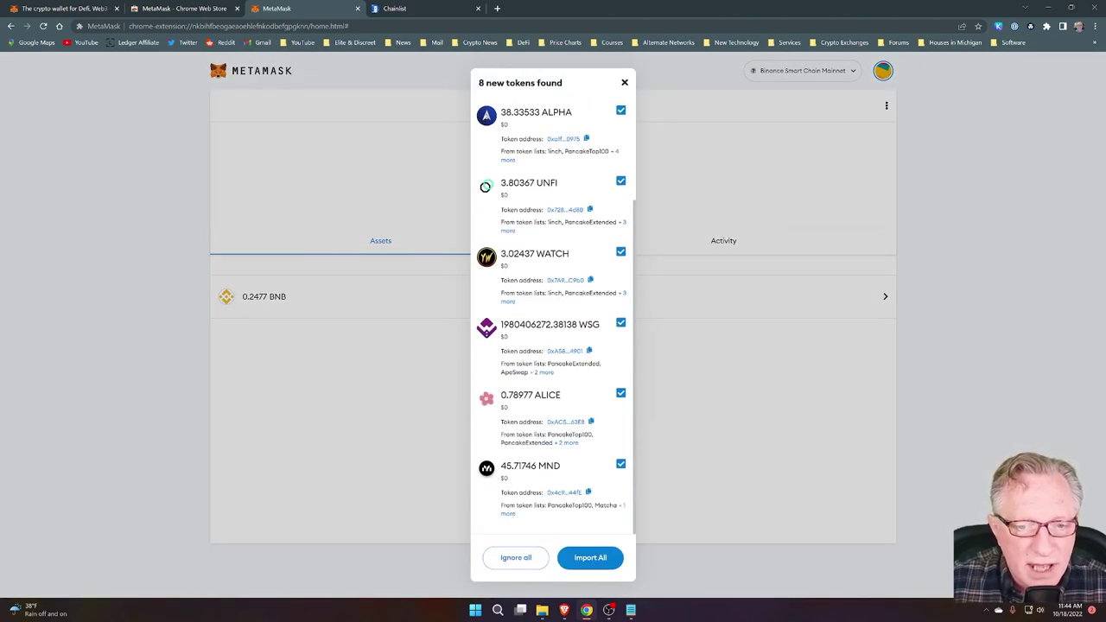
pyautogui.click(594, 558)
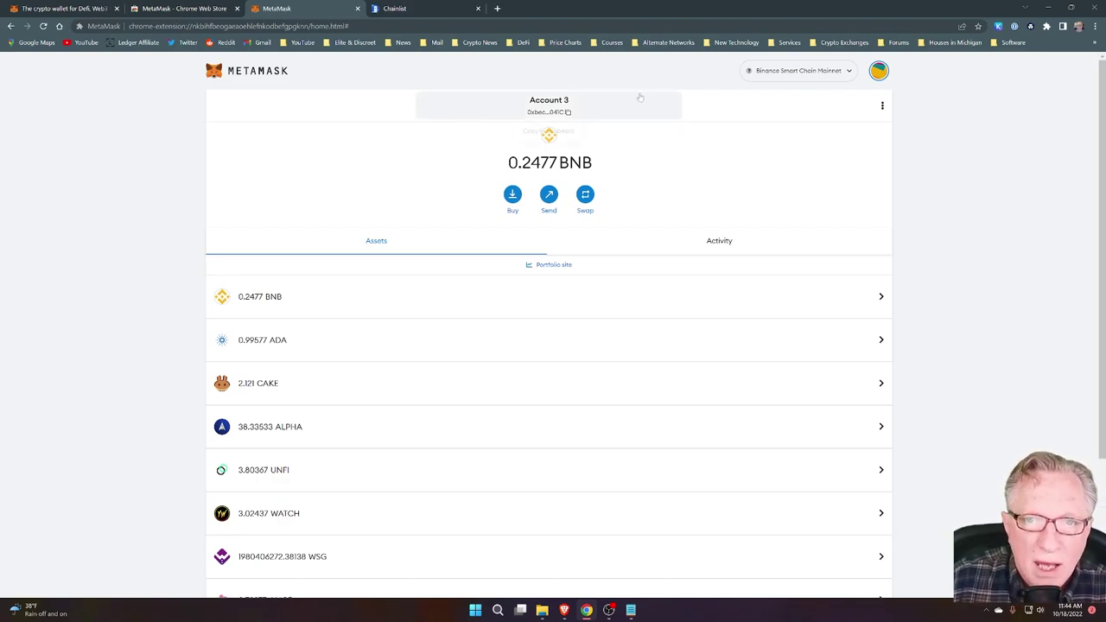
# Step: Add Avalanche C-Chain to the wallet from Chainlist and approve switching to that network
pyautogui.click(427, 8)
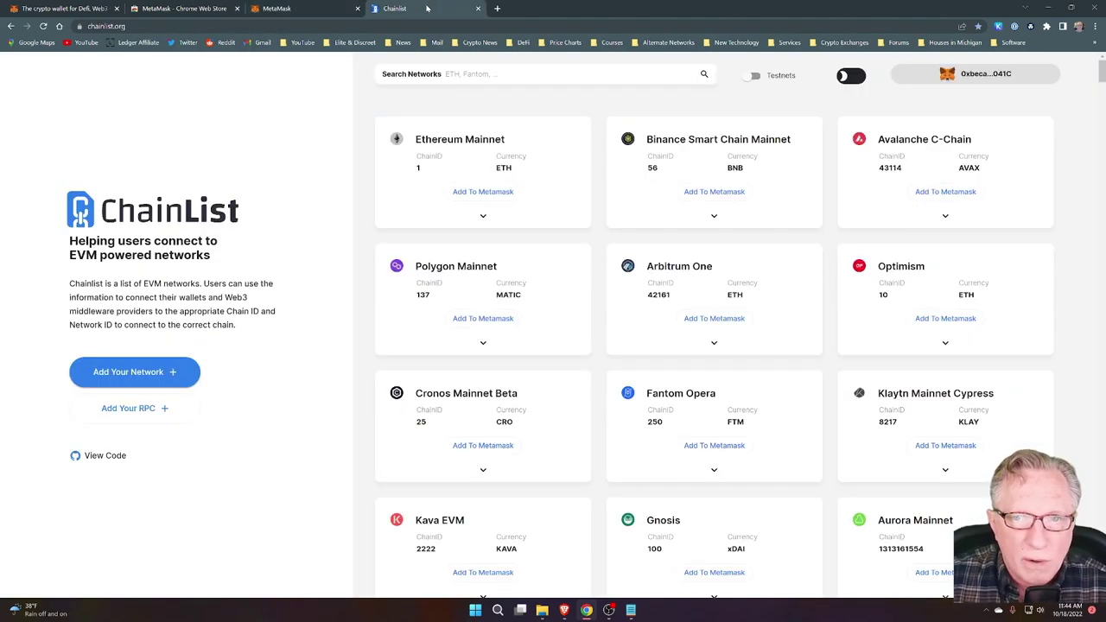
pyautogui.click(940, 191)
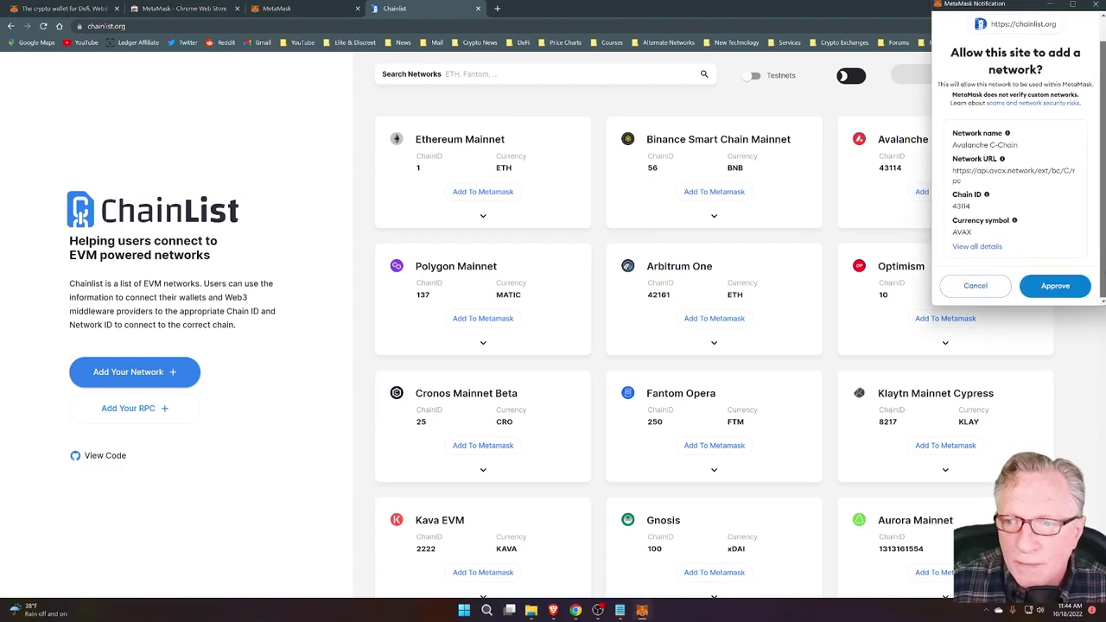
pyautogui.click(1050, 285)
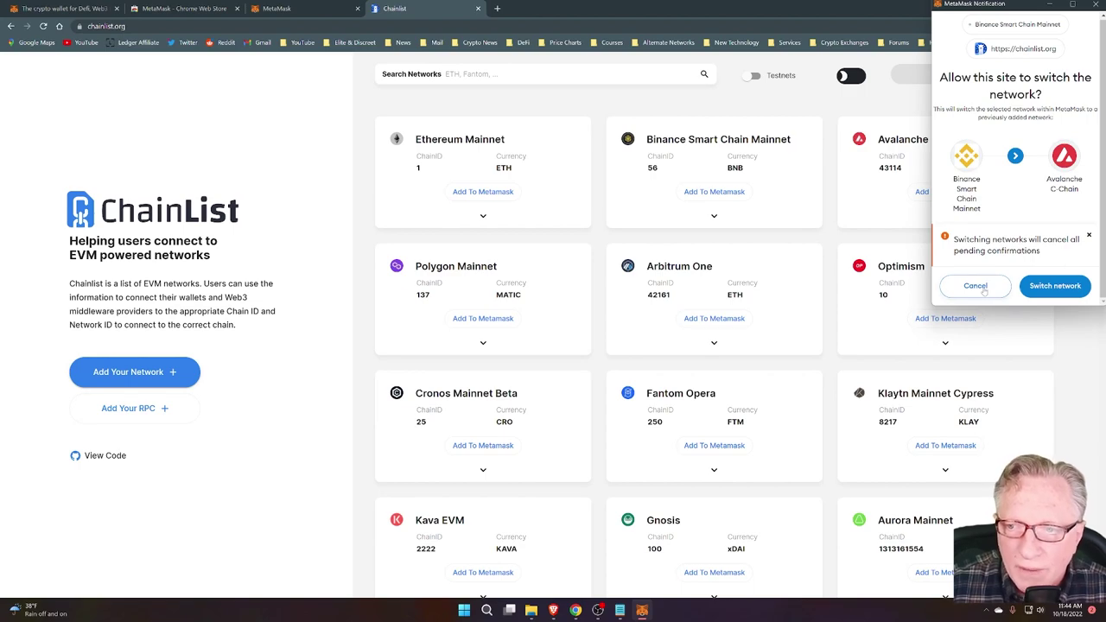
pyautogui.click(1056, 285)
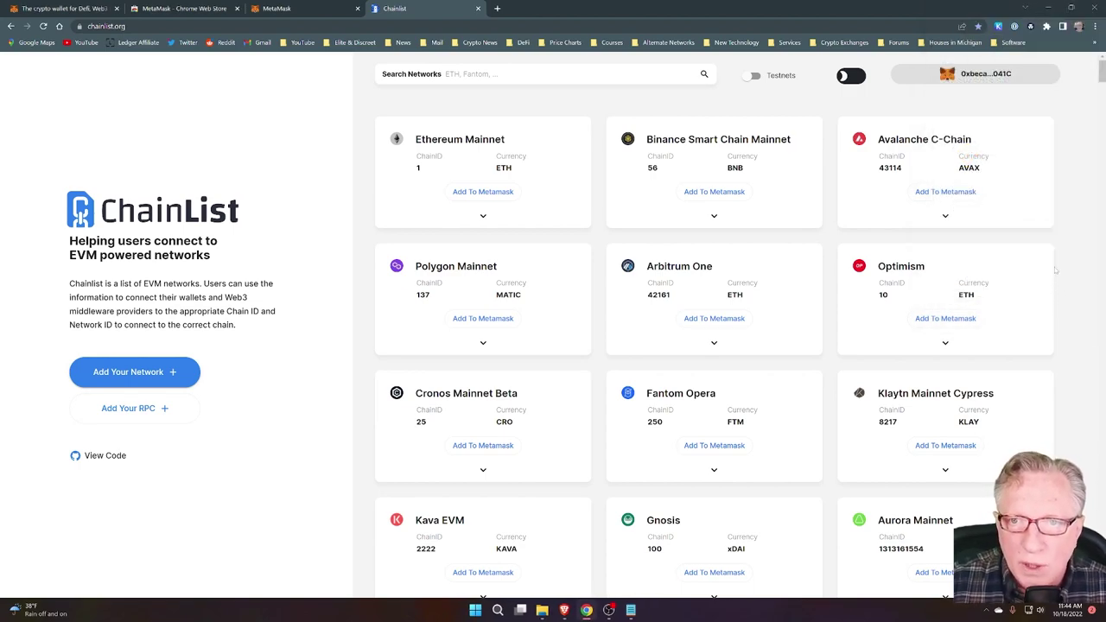
# Step: Switch the wallet to the CryptoDad Main account and import its detected JOE and CRAFT tokens on Avalanche C-Chain
pyautogui.click(285, 9)
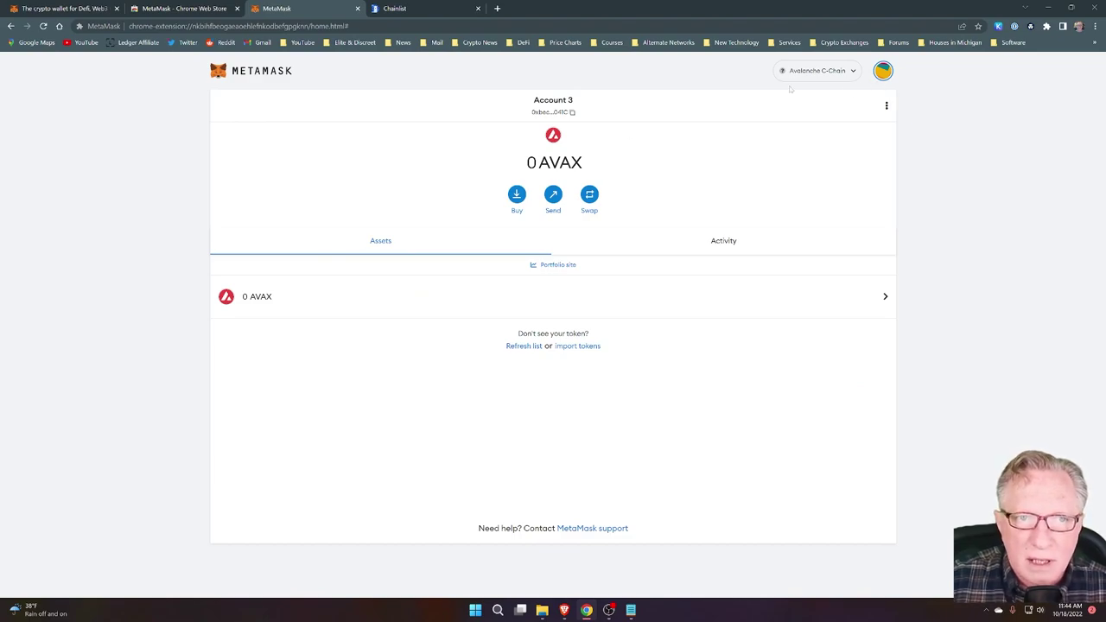
pyautogui.click(883, 71)
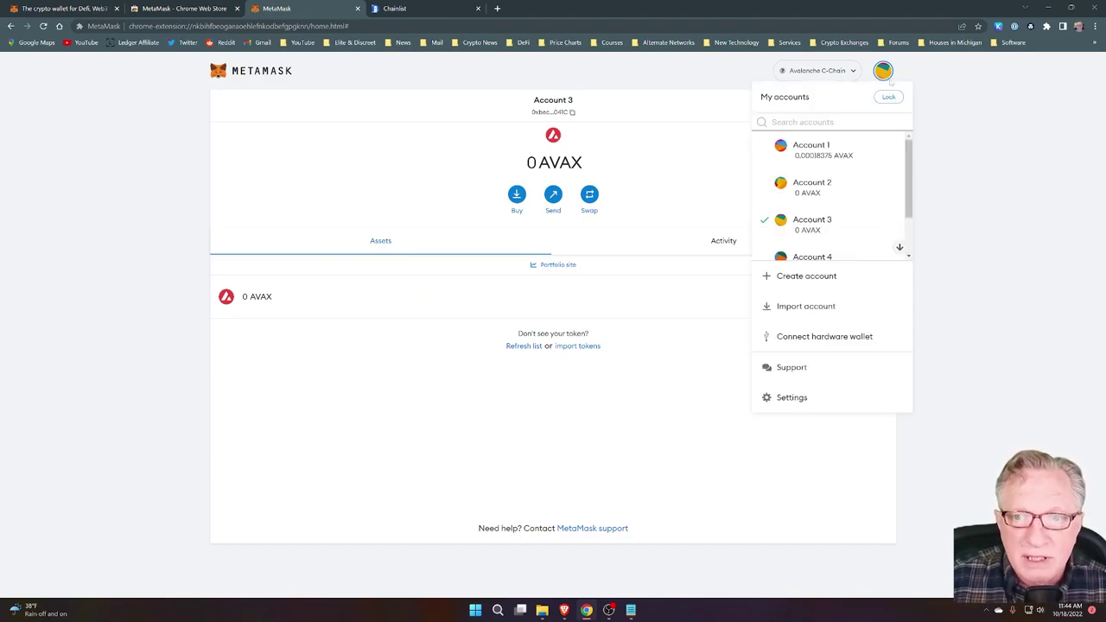
pyautogui.moveTo(912, 159); pyautogui.dragTo(914, 208)
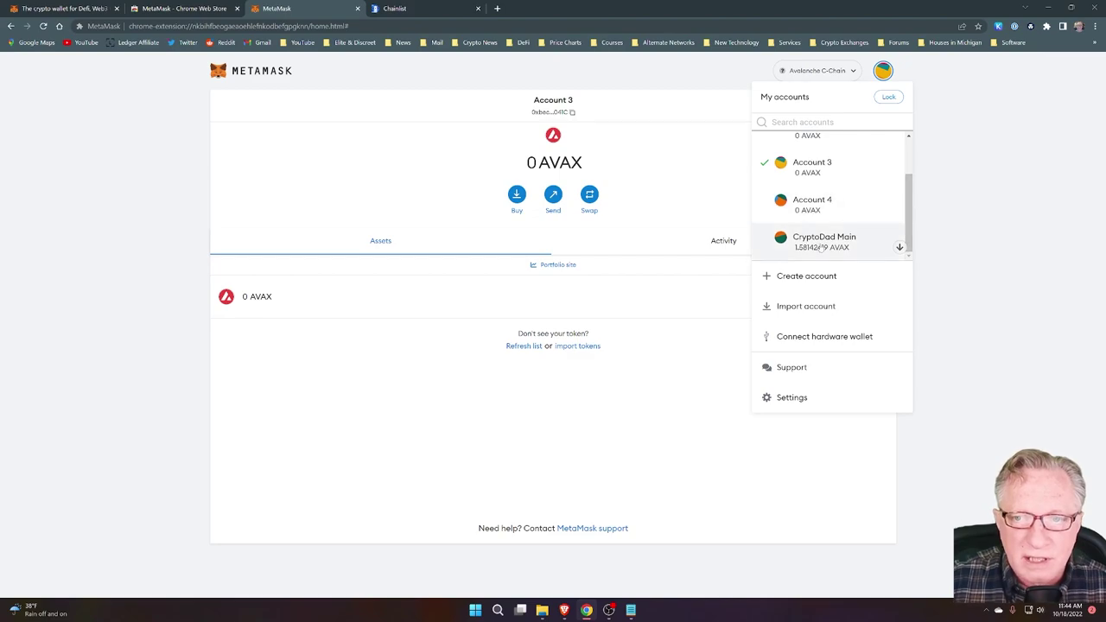
pyautogui.click(821, 242)
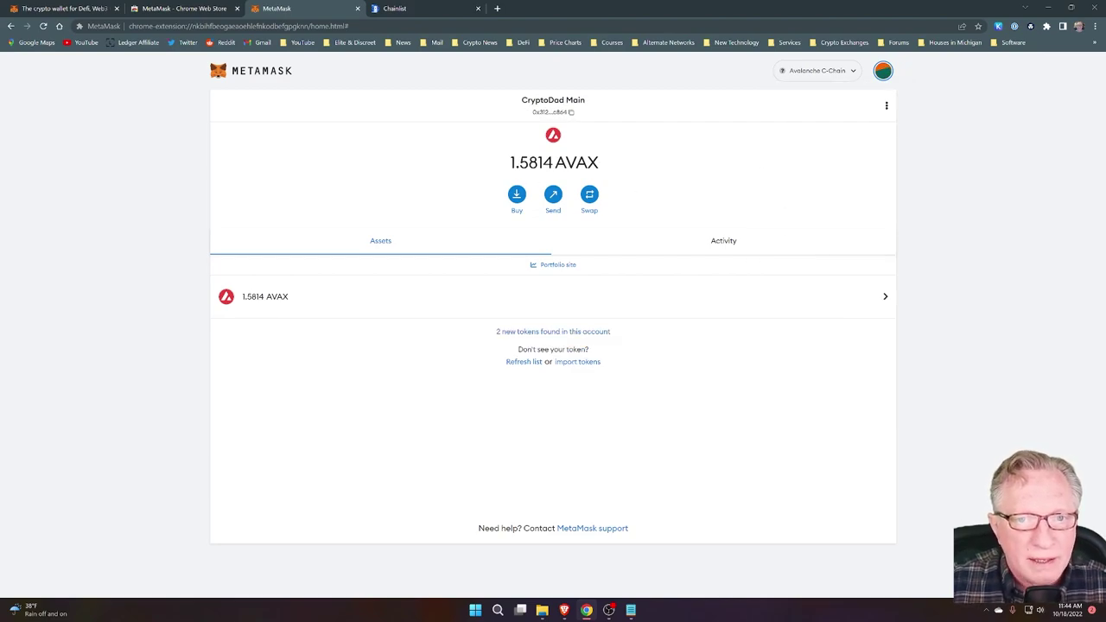
pyautogui.click(527, 333)
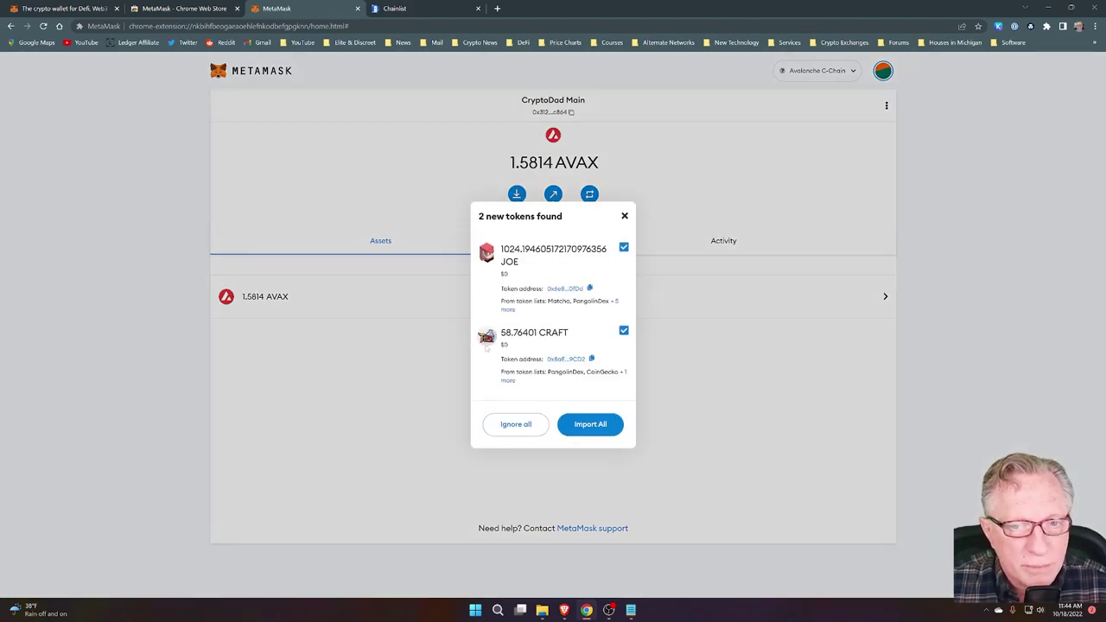
pyautogui.click(590, 427)
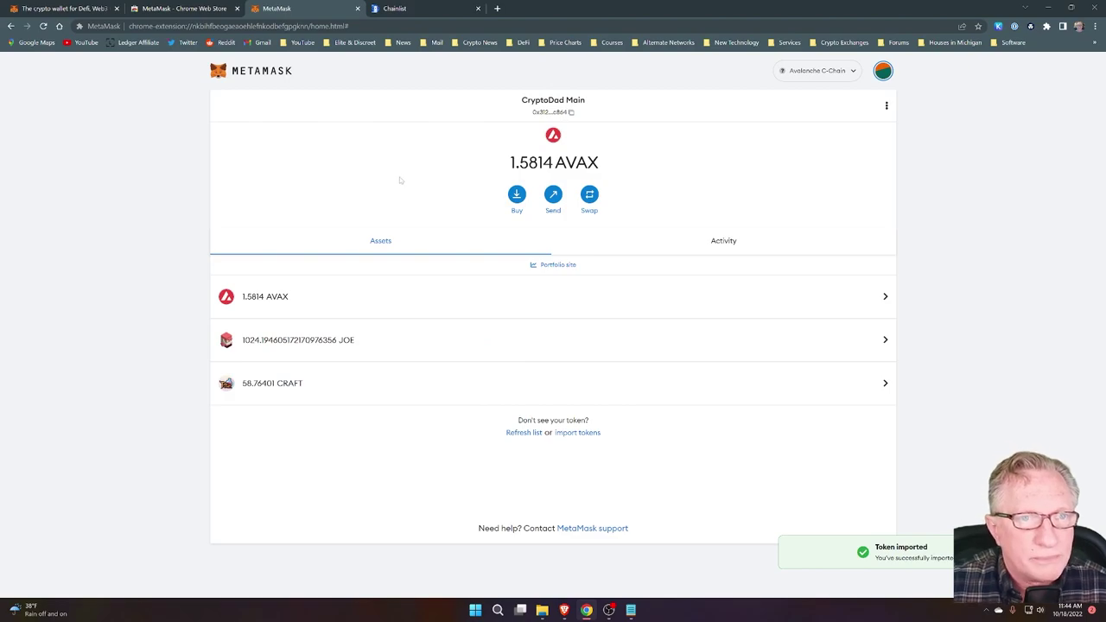
# Step: Add Polygon Mainnet to the wallet from Chainlist, declining the switch to that network
pyautogui.click(423, 9)
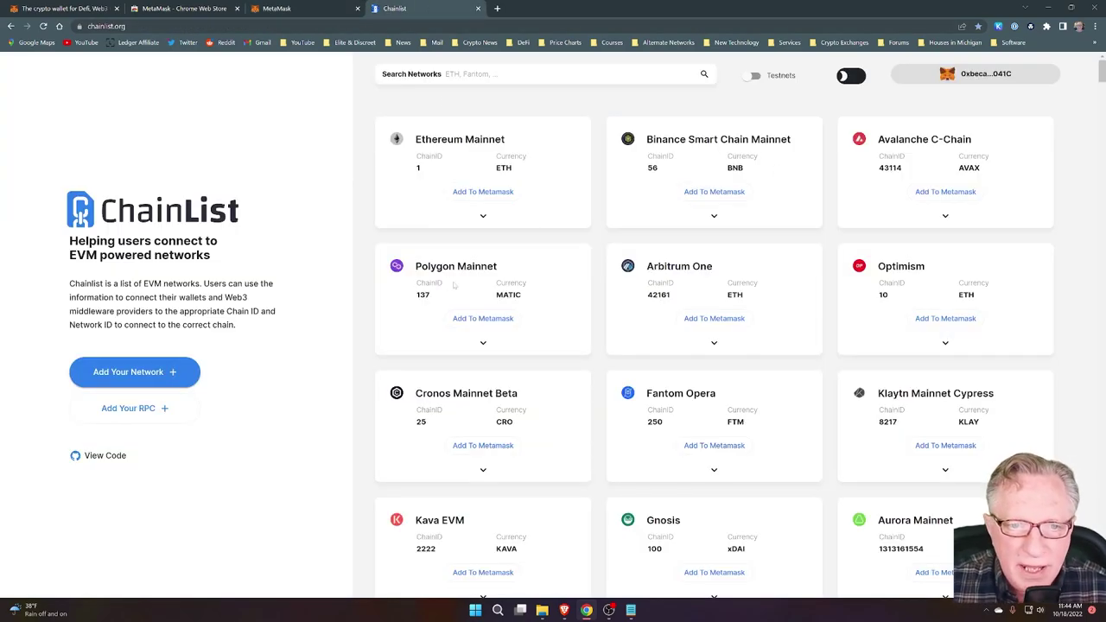
pyautogui.click(483, 318)
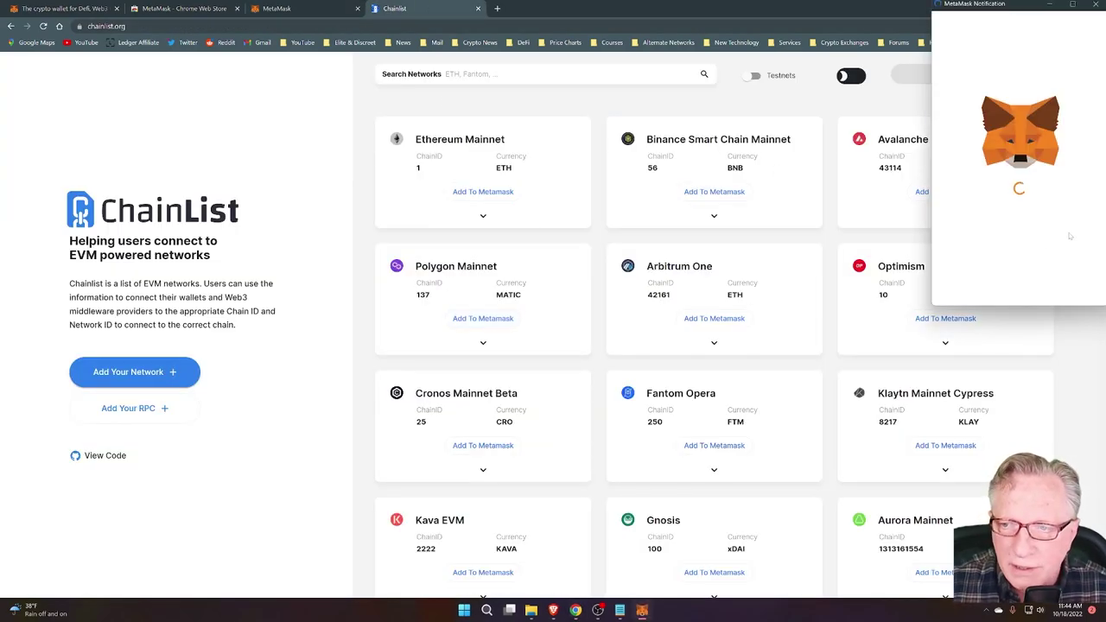
pyautogui.click(1055, 301)
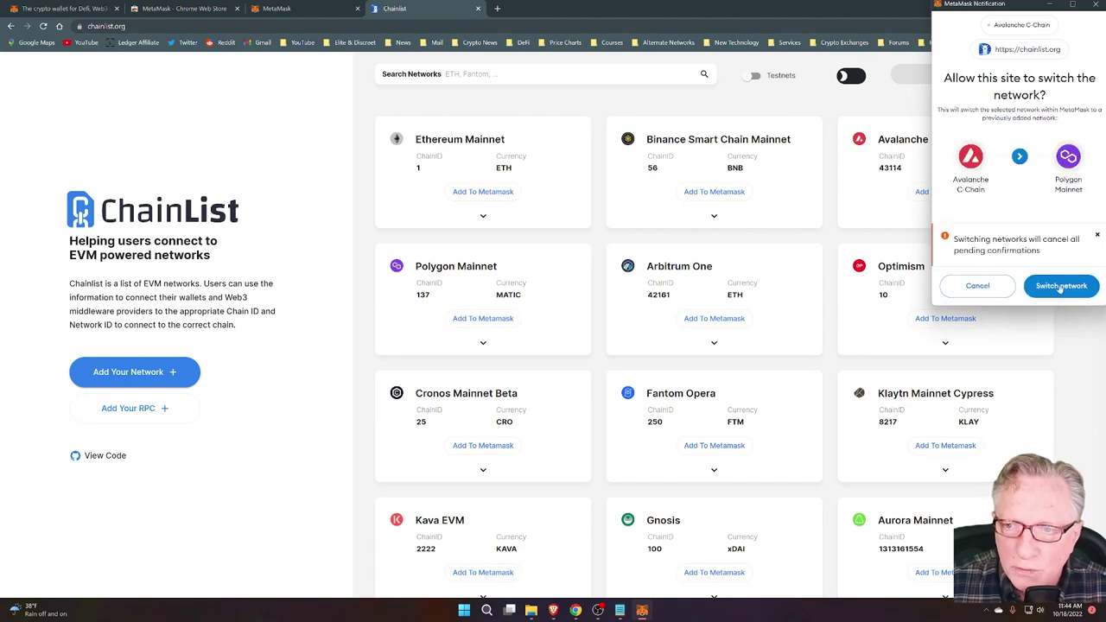
pyautogui.click(977, 285)
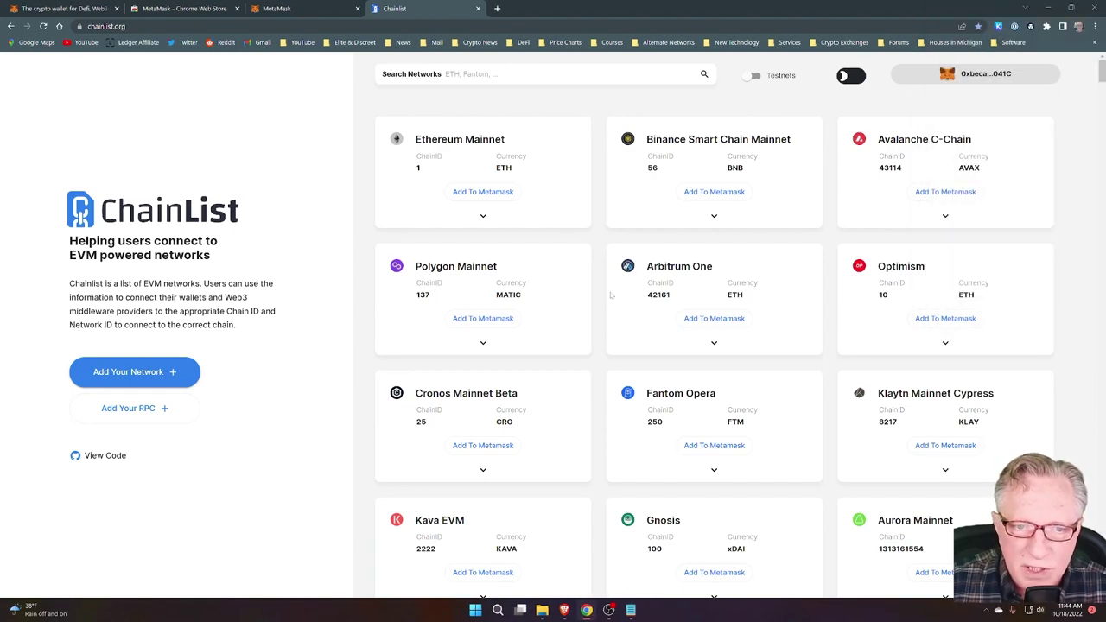
# Step: Add Fantom Opera to the wallet from Chainlist without switching to that network
pyautogui.scroll(-1, 553, 342)
pyautogui.click(720, 345)
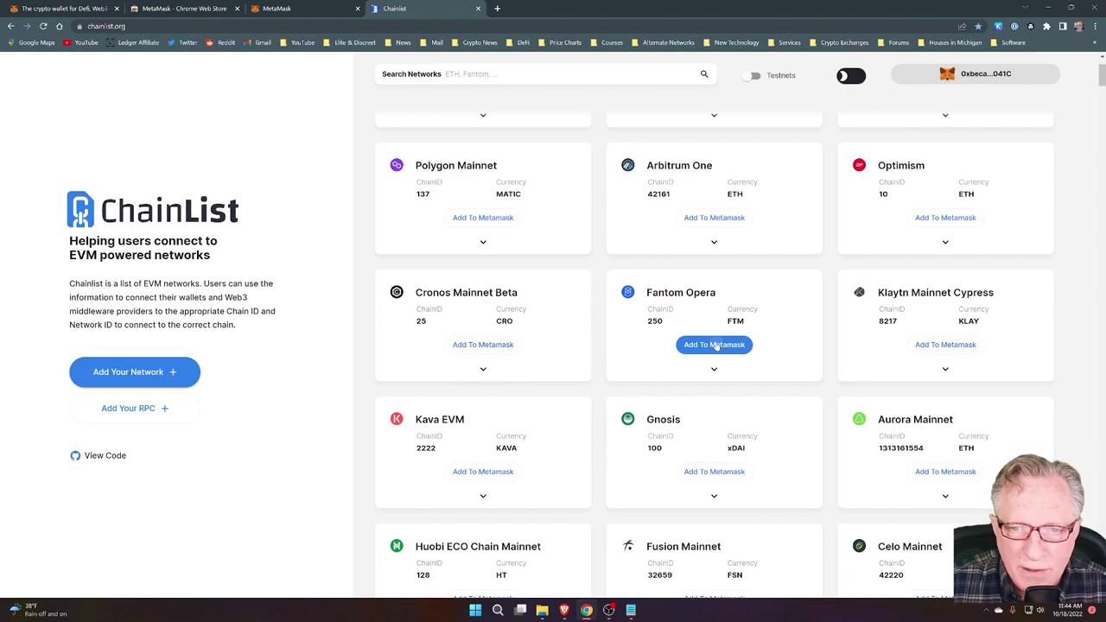
pyautogui.scroll(-1, 1102, 219)
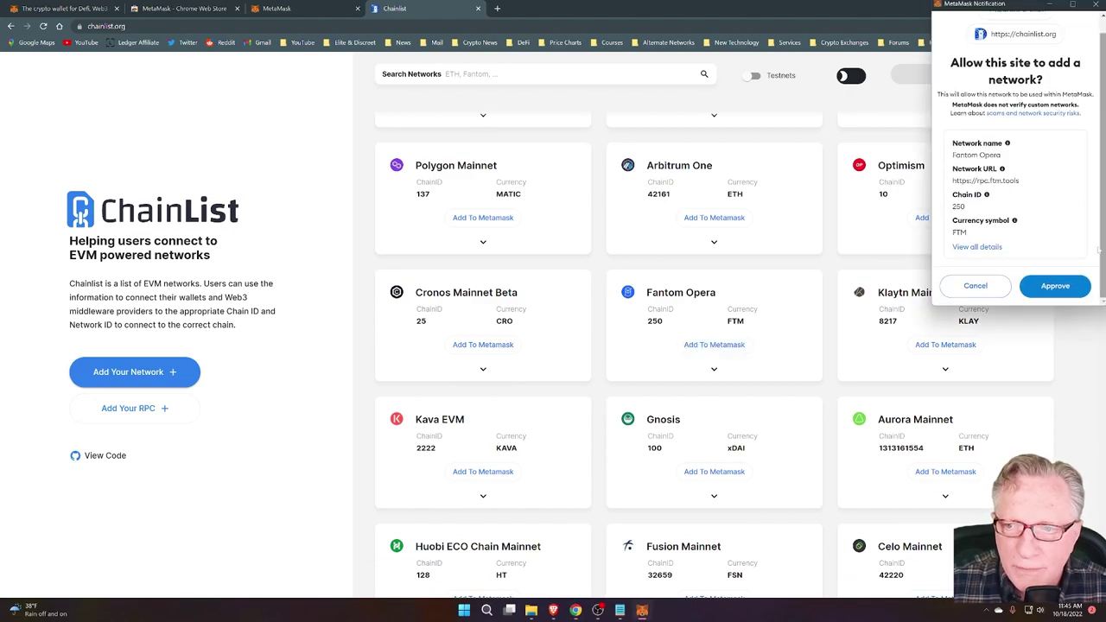
pyautogui.click(1070, 292)
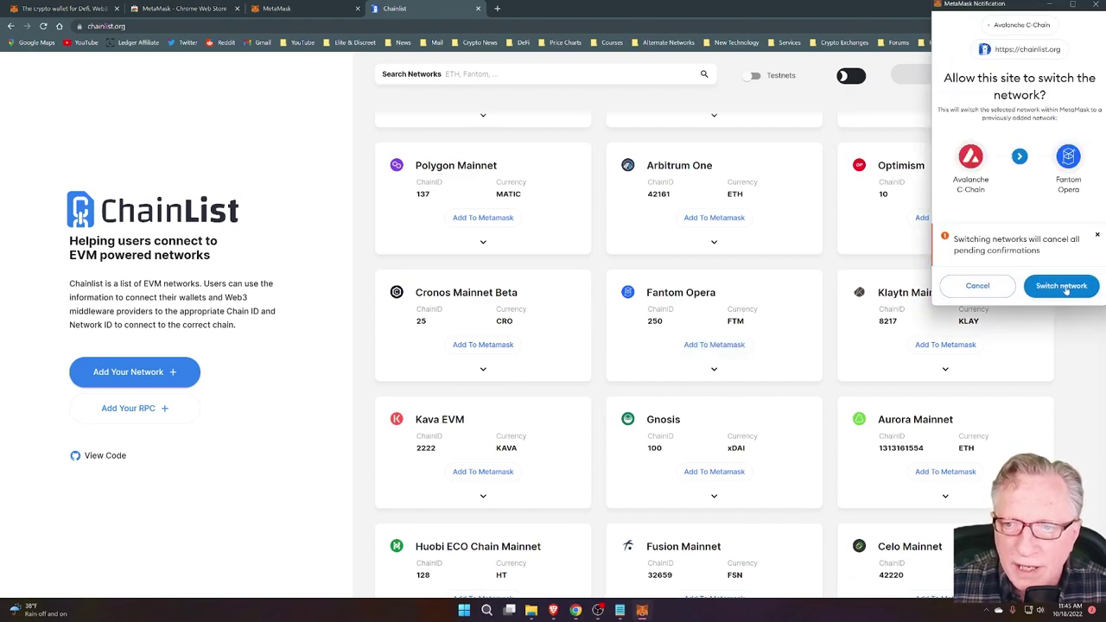
pyautogui.click(972, 290)
# Step: Add the Moonriver network from Chainlist to the wallet, keeping the current network selected
pyautogui.scroll(-2, 824, 320)
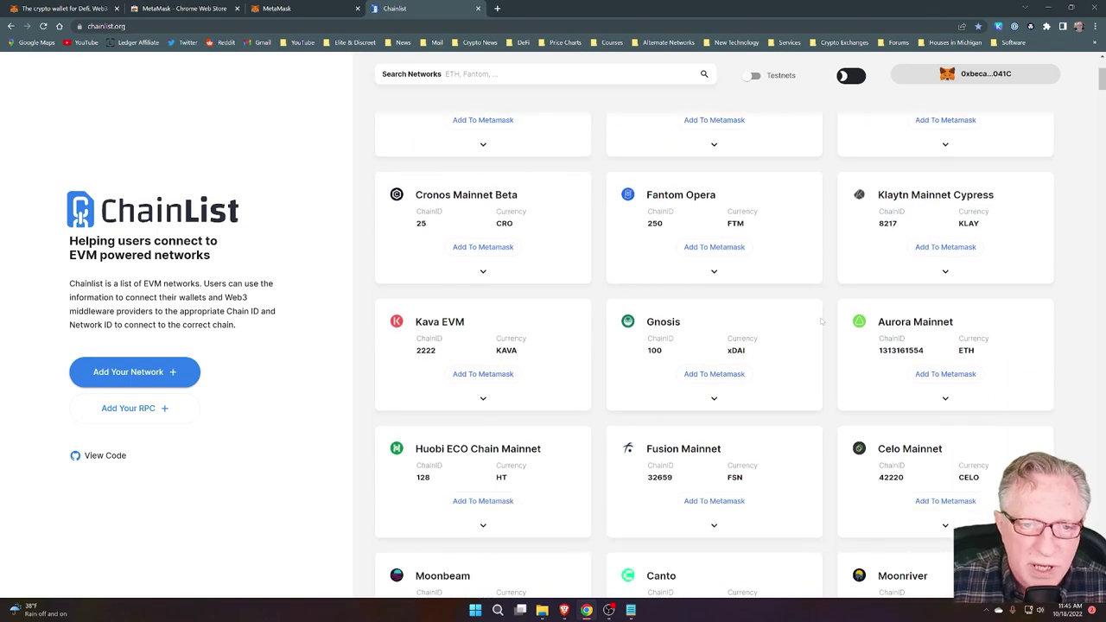
pyautogui.scroll(-3, 821, 321)
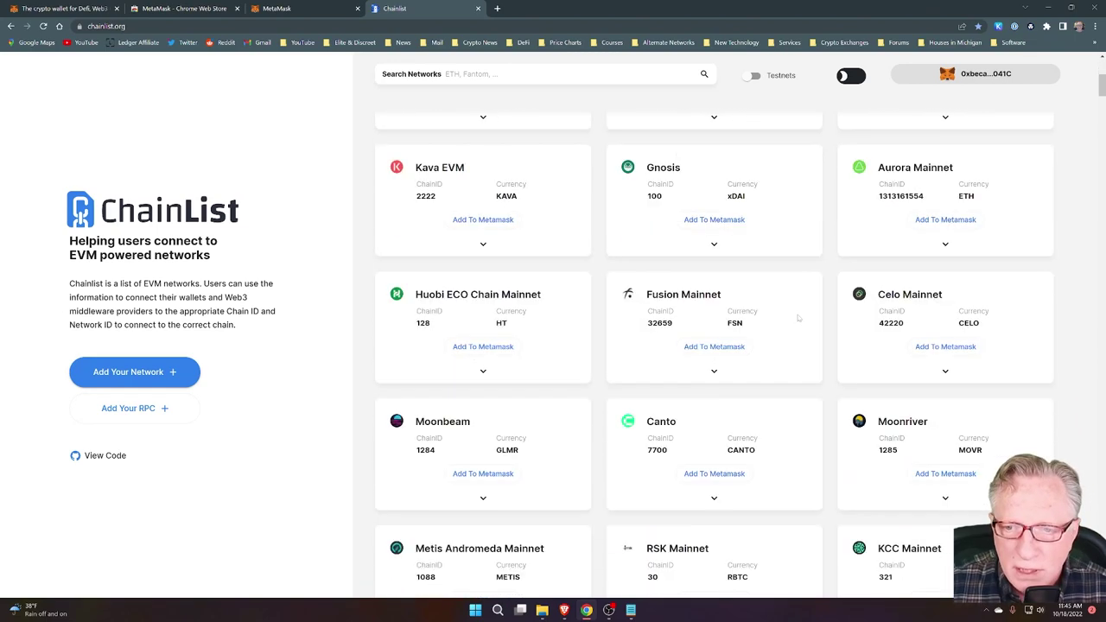
pyautogui.click(945, 474)
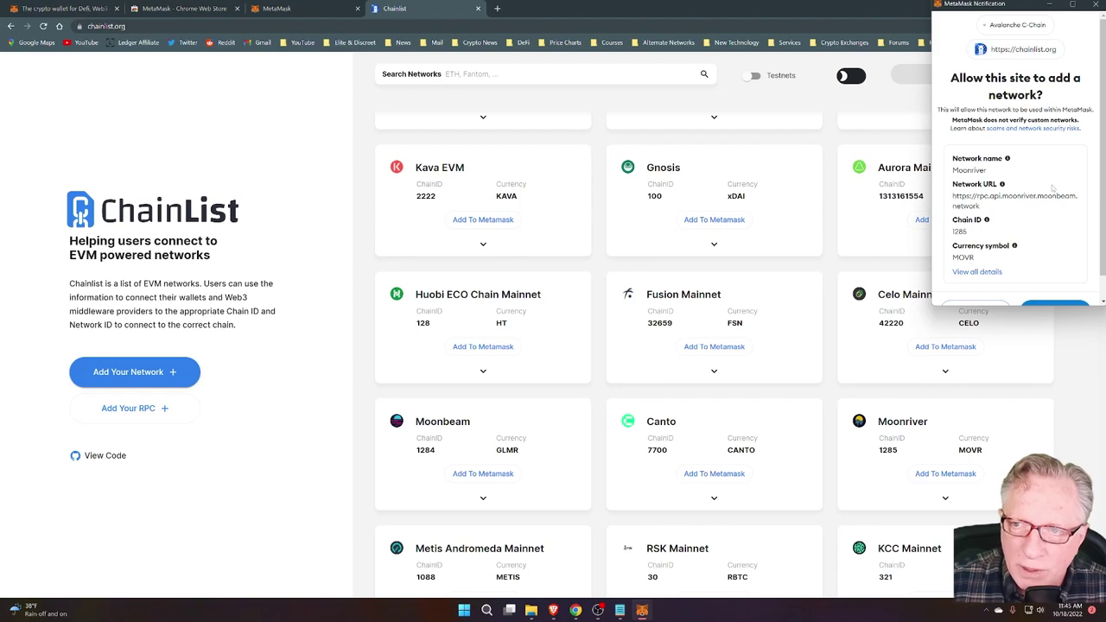
pyautogui.scroll(-1, 1037, 242)
pyautogui.click(1056, 285)
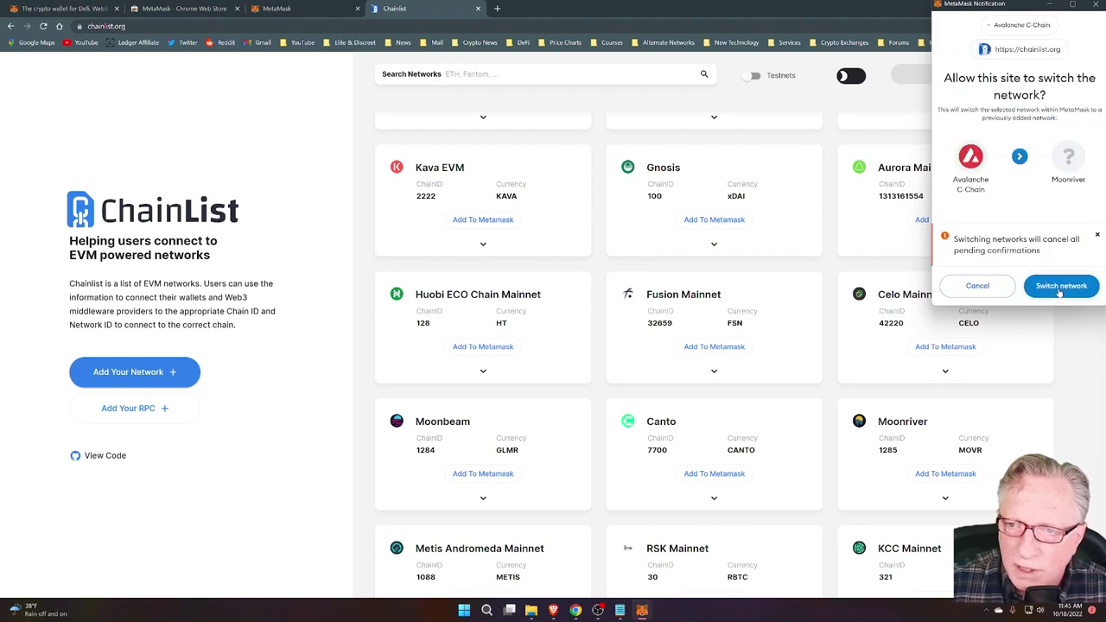
pyautogui.click(986, 292)
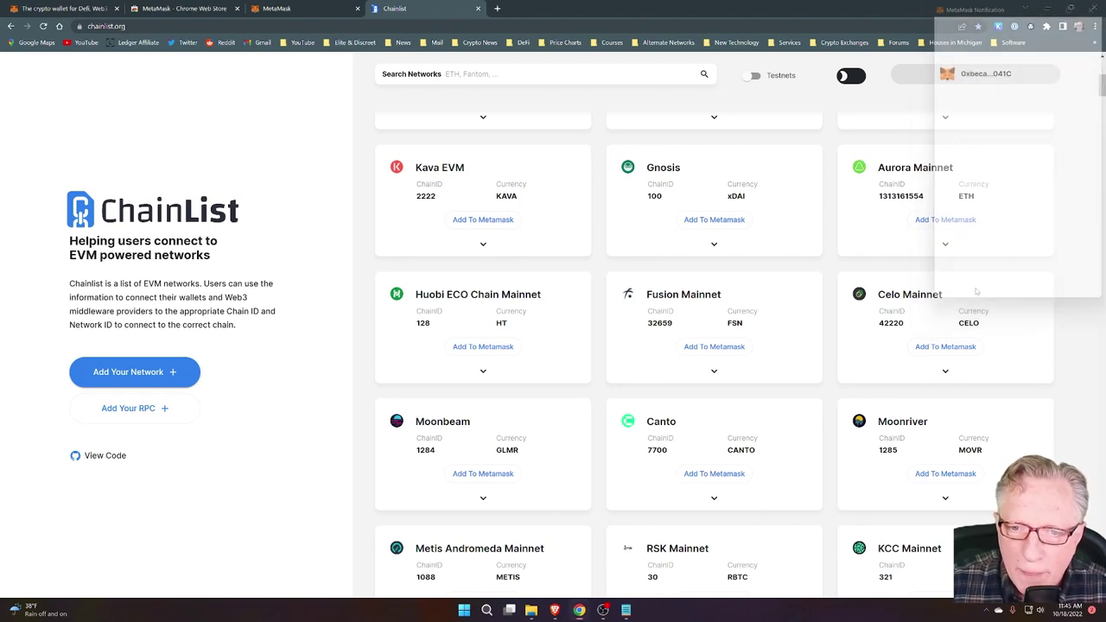
# Step: Add the Moonbeam network from Chainlist to the wallet without switching to it
pyautogui.click(483, 474)
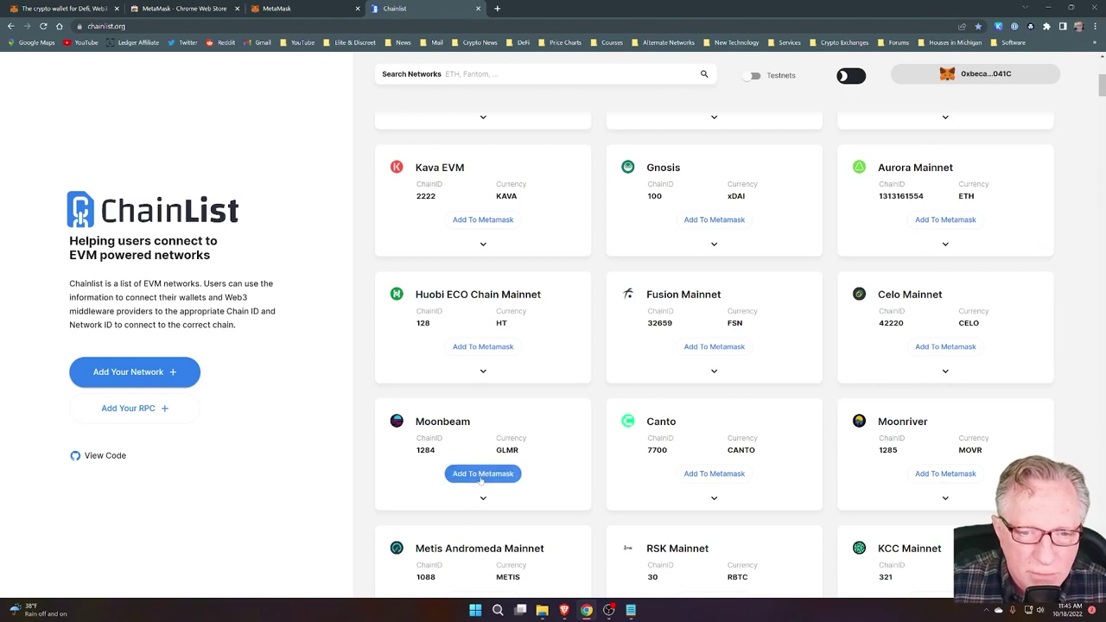
pyautogui.scroll(-1, 1055, 285)
pyautogui.click(1053, 289)
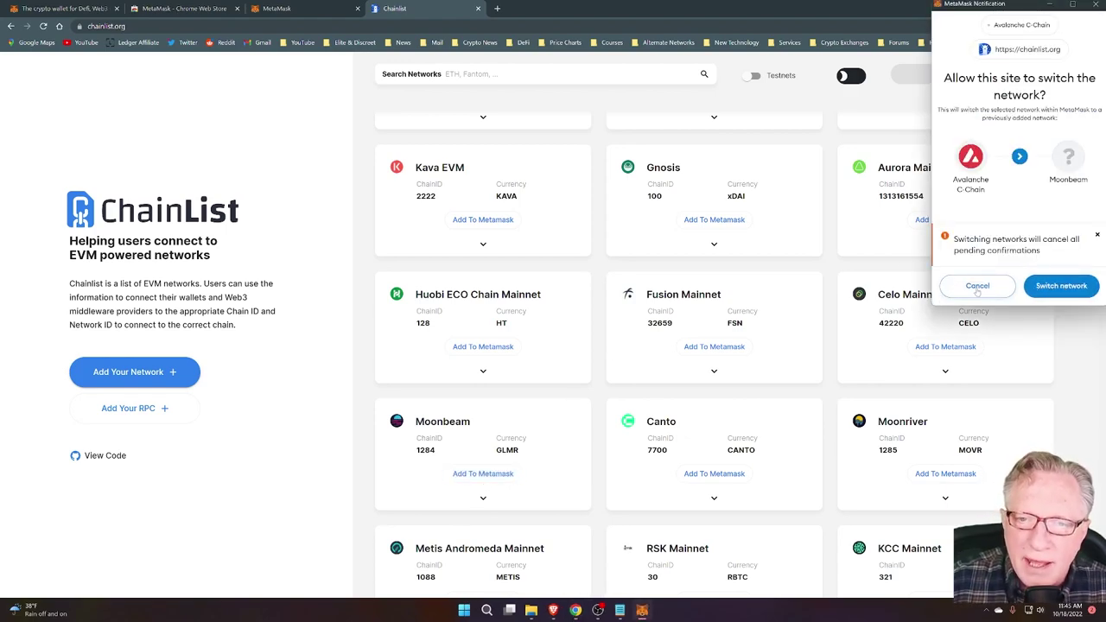
pyautogui.click(1061, 286)
pyautogui.scroll(2, 333, 362)
pyautogui.scroll(3, 332, 361)
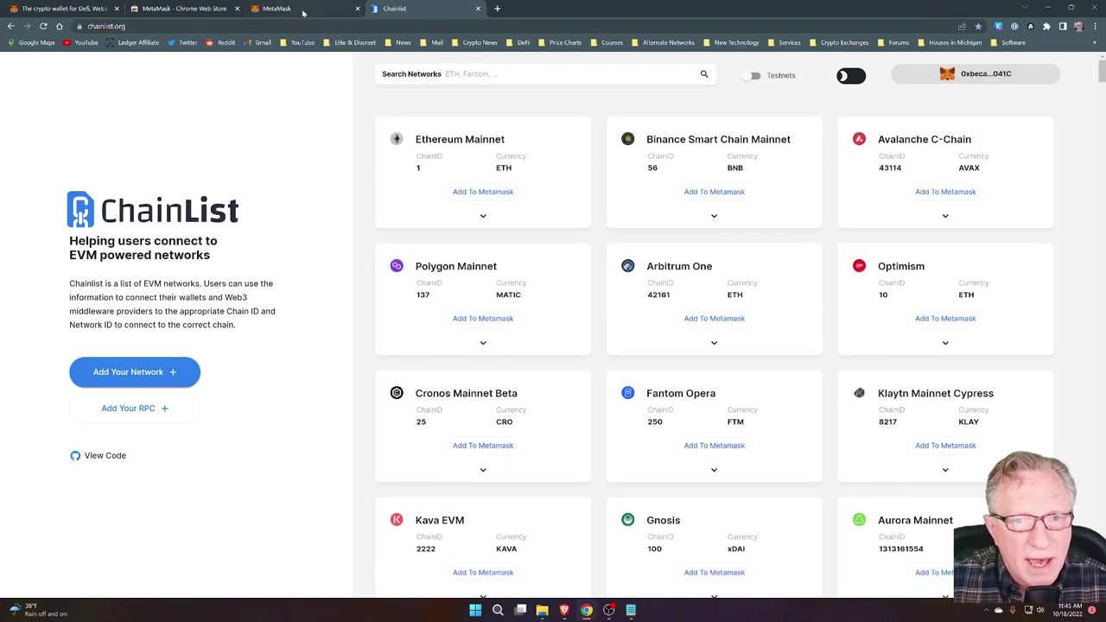
# Step: Return to the MetaMask wallet page and switch the active network to Moonbeam
pyautogui.click(302, 11)
pyautogui.click(851, 71)
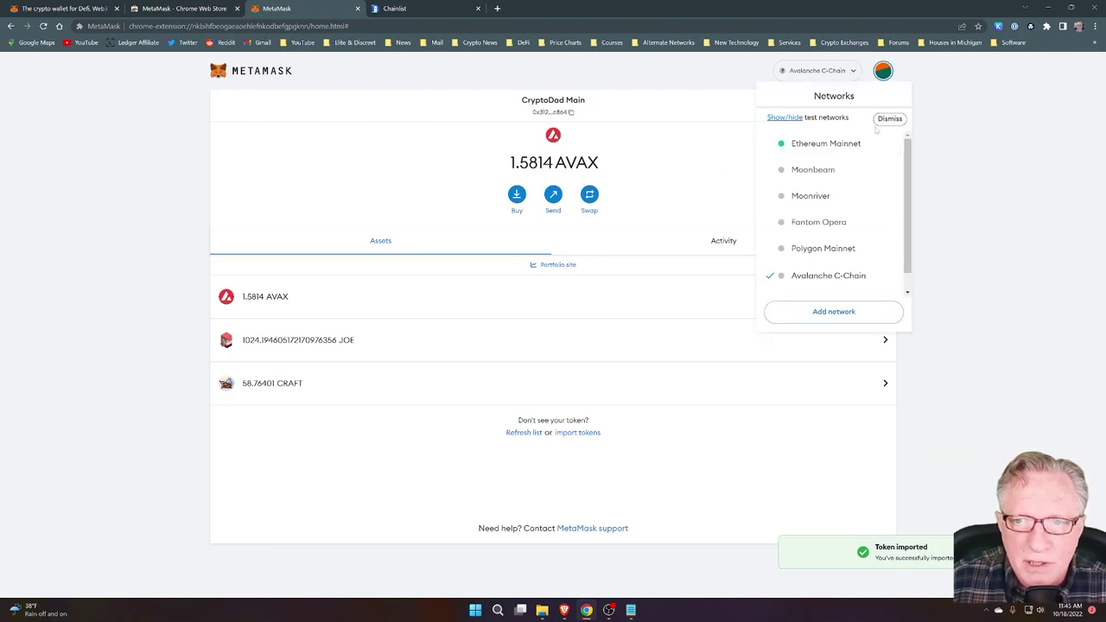
pyautogui.scroll(-1, 898, 140)
pyautogui.scroll(1, 908, 141)
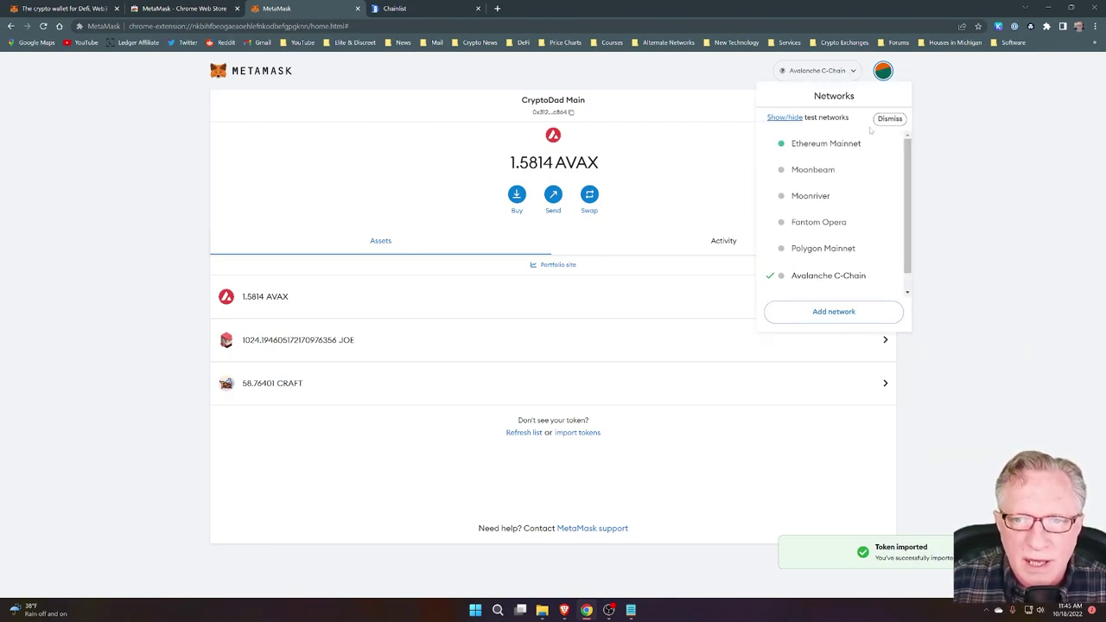
pyautogui.click(887, 169)
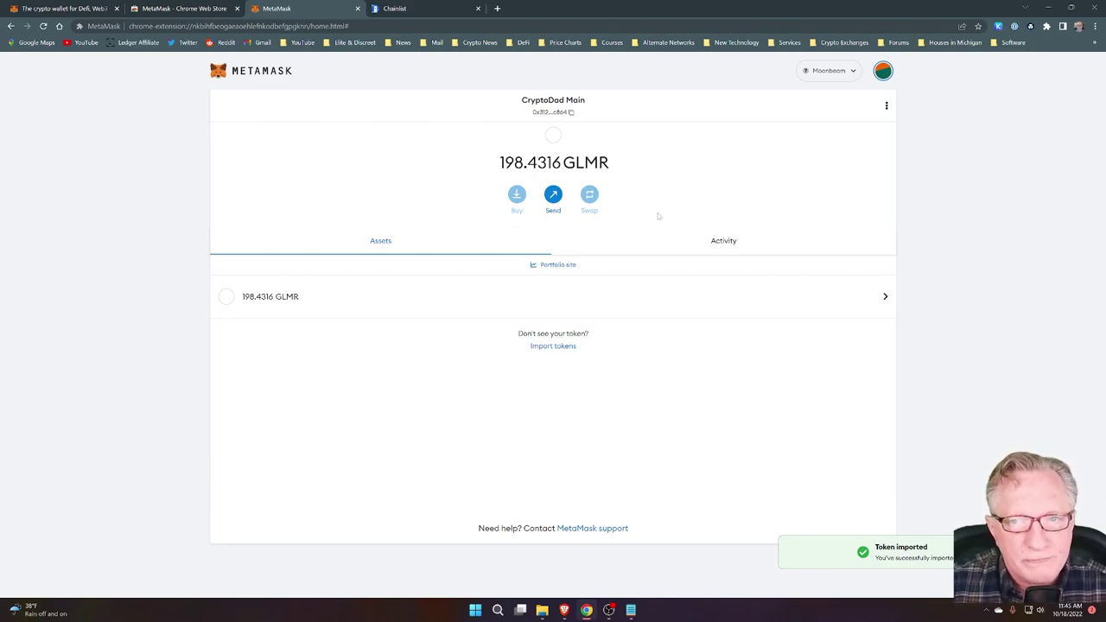
# Step: Switch the CryptoDad Main account to Binance Smart Chain Mainnet
pyautogui.click(843, 74)
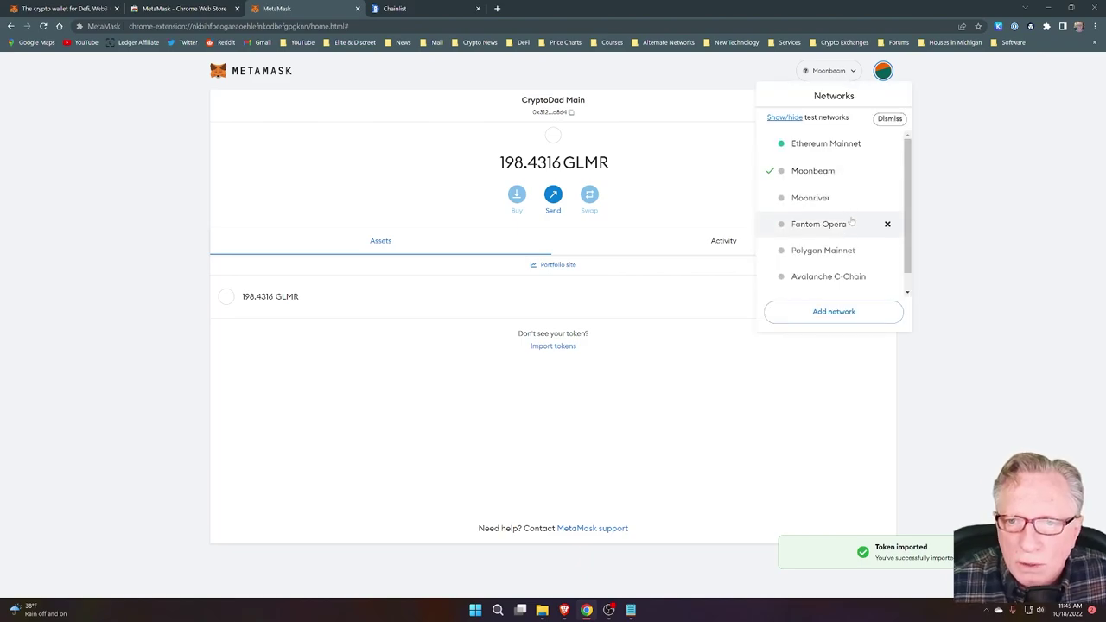
pyautogui.scroll(-1, 909, 257)
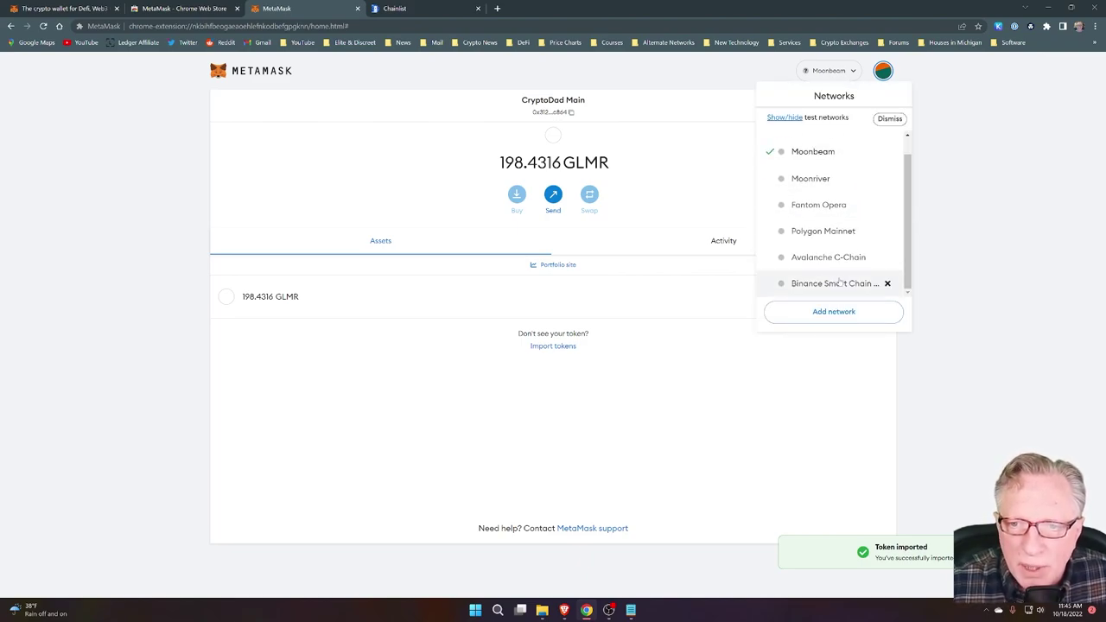
pyautogui.click(884, 283)
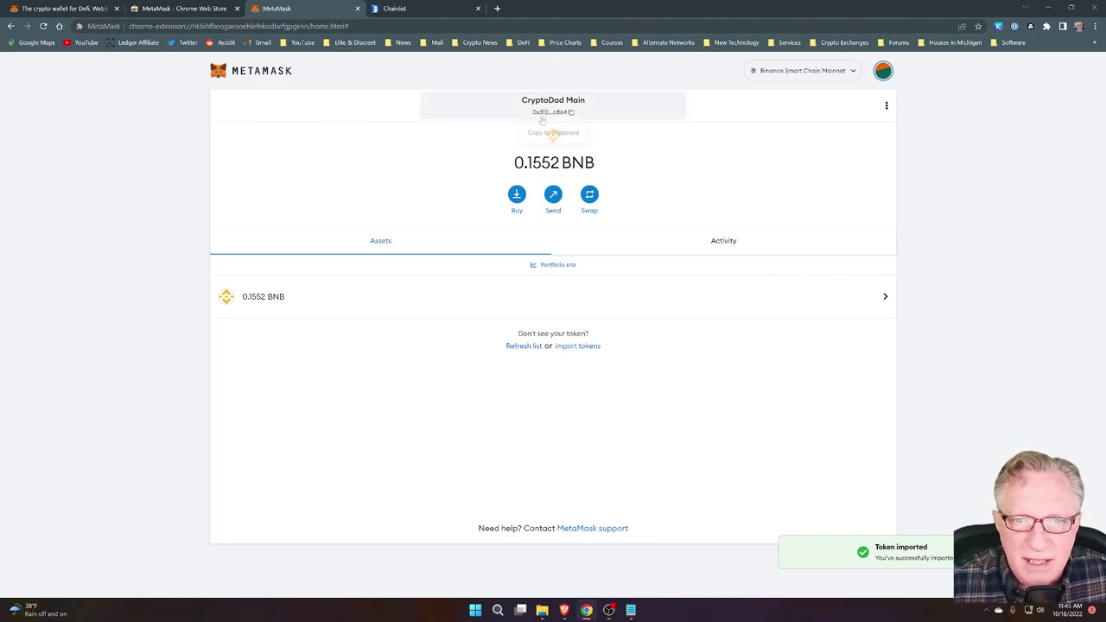
# Step: Refresh the token list for CryptoDad Main on Binance Smart Chain, import all detected tokens, and look over the asset list
pyautogui.click(524, 347)
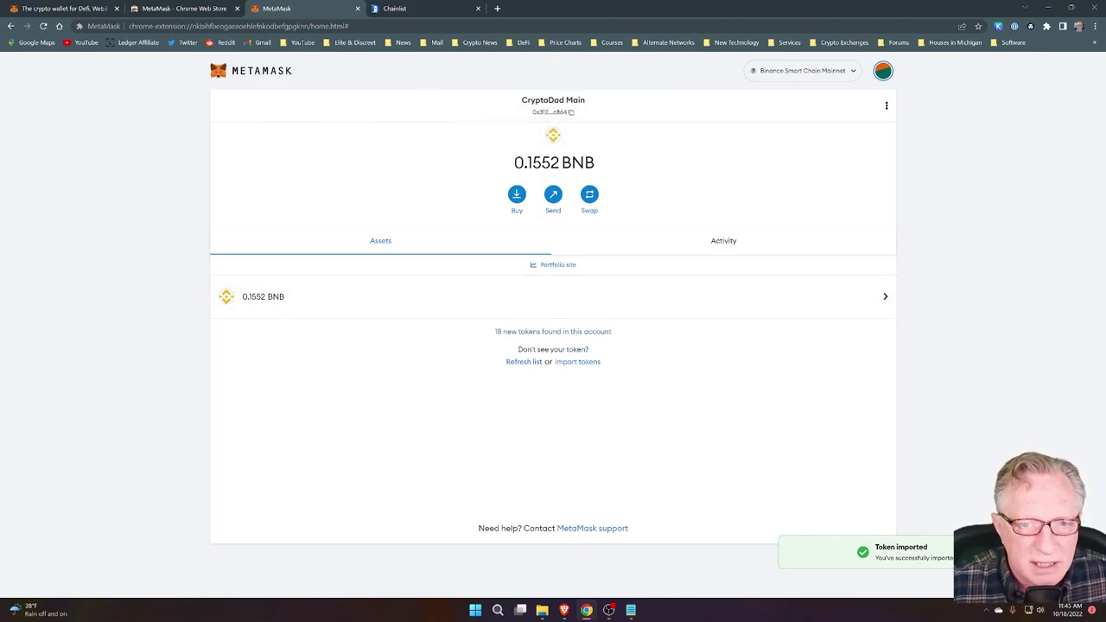
pyautogui.click(538, 333)
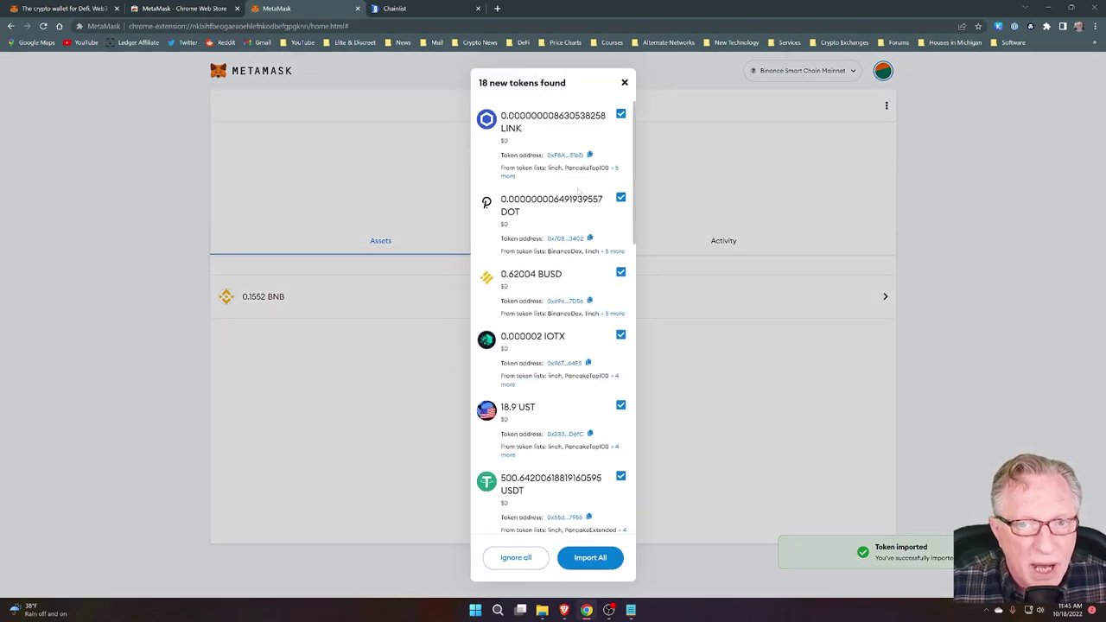
pyautogui.moveTo(640, 188); pyautogui.dragTo(655, 465)
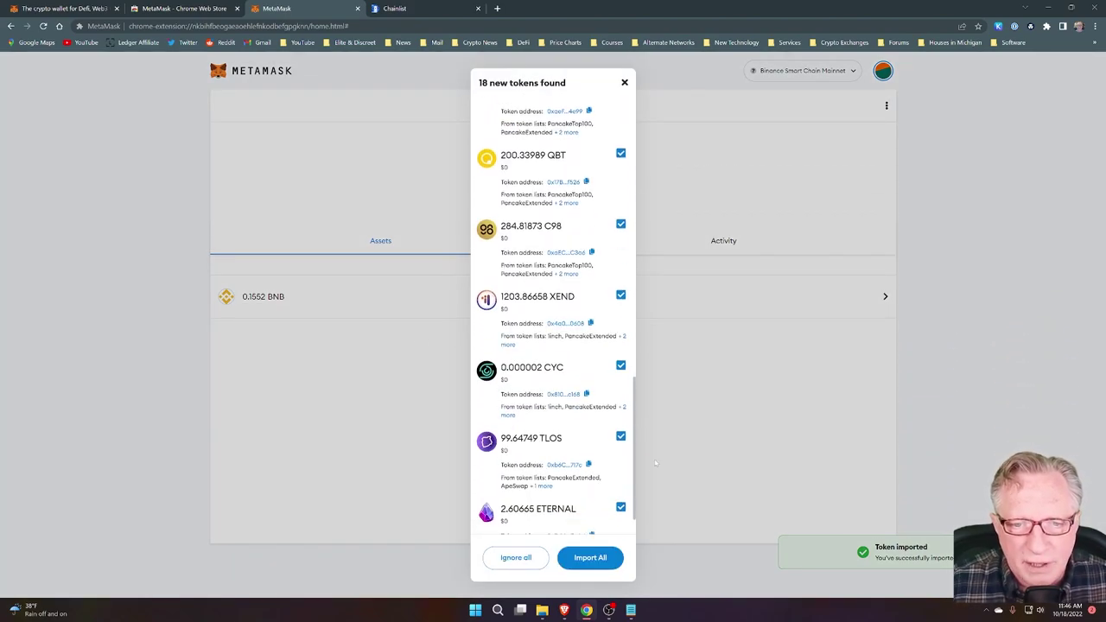
pyautogui.click(591, 559)
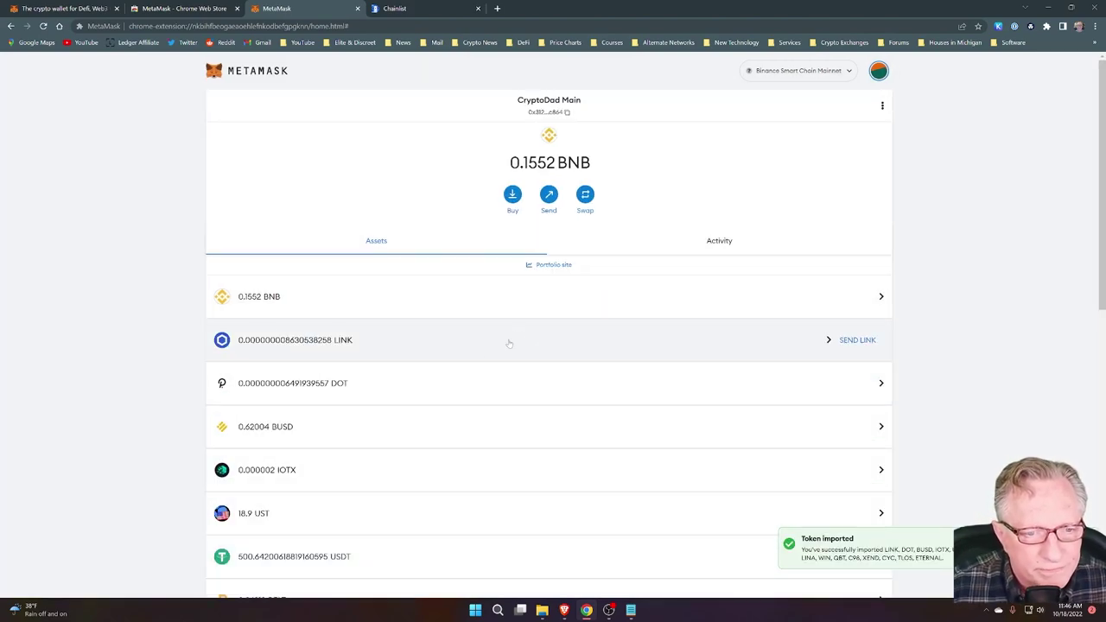
pyautogui.scroll(-3, 357, 427)
pyautogui.scroll(1, 358, 427)
pyautogui.scroll(3, 609, 464)
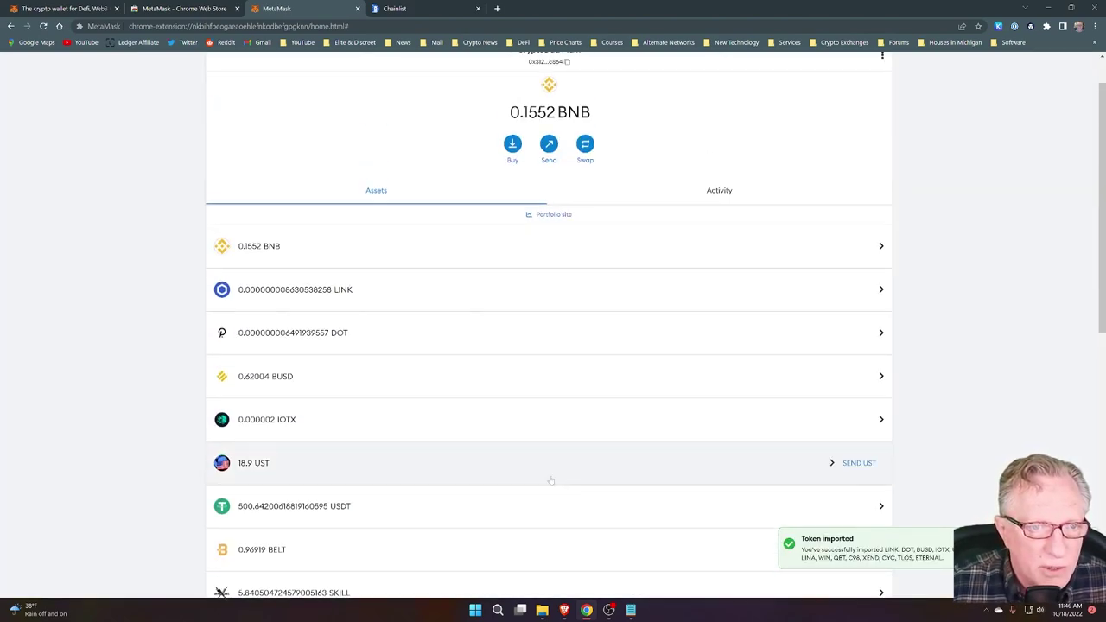
pyautogui.scroll(1, 545, 338)
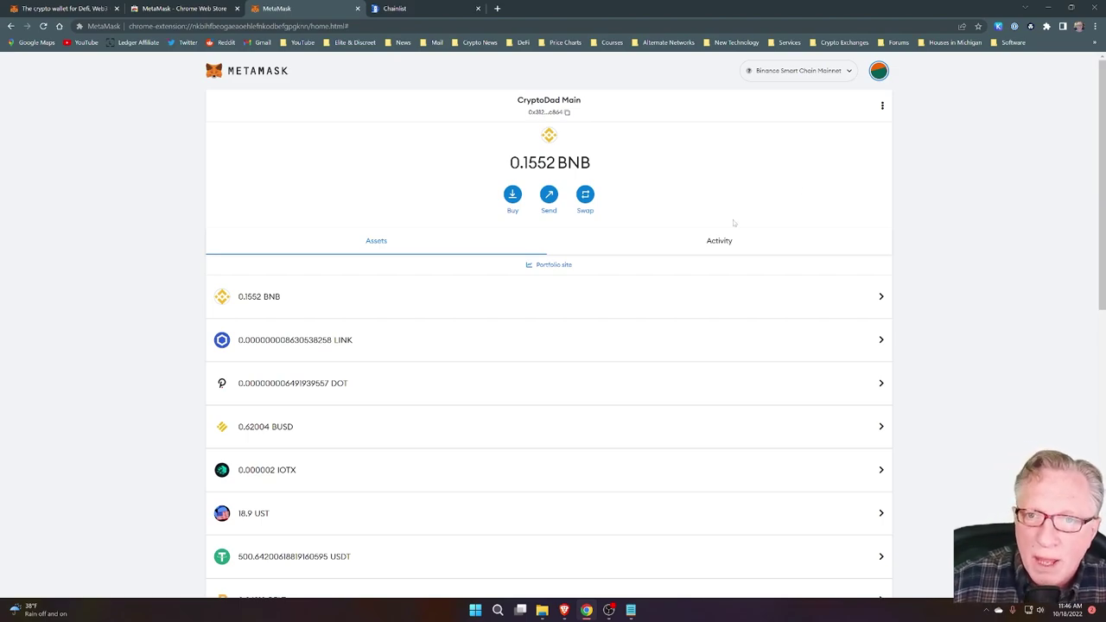
# Step: Review the wallet's full list of accounts from Account 1 through CryptoDad Main
pyautogui.click(879, 70)
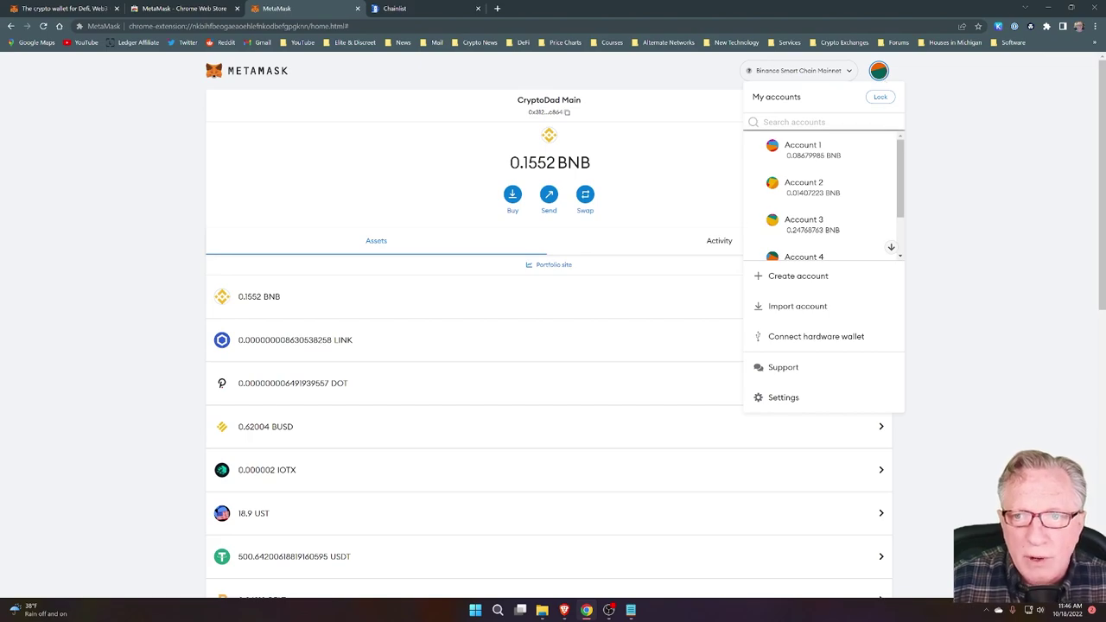
pyautogui.moveTo(905, 155)
pyautogui.mouseDown()
pyautogui.moveTo(906, 203)
pyautogui.moveTo(905, 145)
pyautogui.mouseUp()
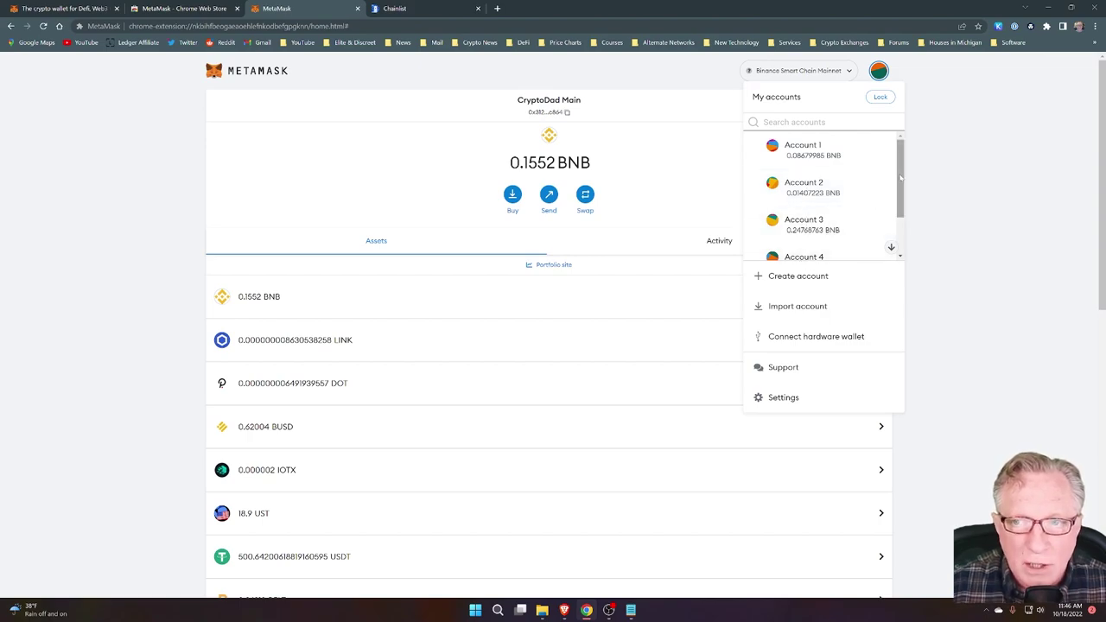
pyautogui.moveTo(901, 192); pyautogui.dragTo(900, 227)
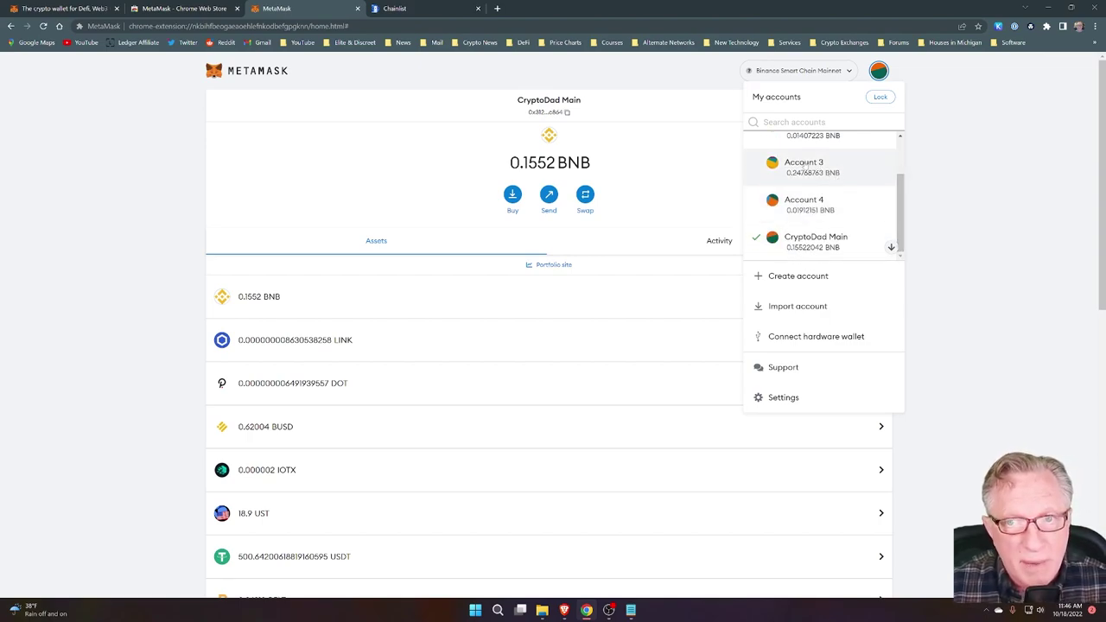
pyautogui.moveTo(904, 222); pyautogui.dragTo(904, 192)
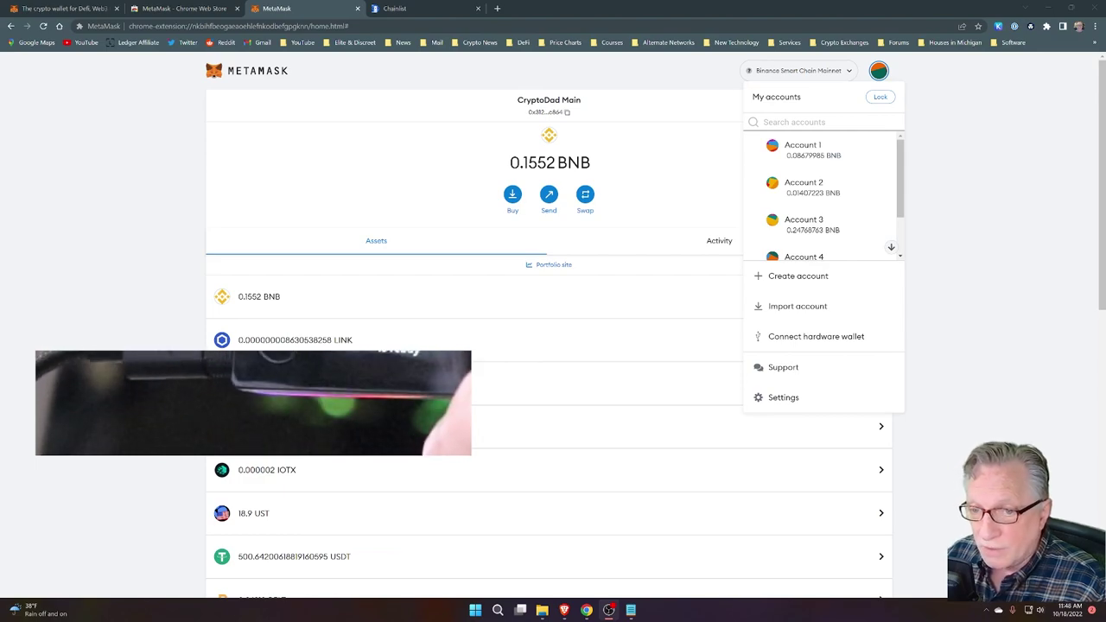
# Step: Connect a Ledger hardware wallet to MetaMask, choosing the paired Nano X device
pyautogui.click(879, 72)
pyautogui.click(879, 72)
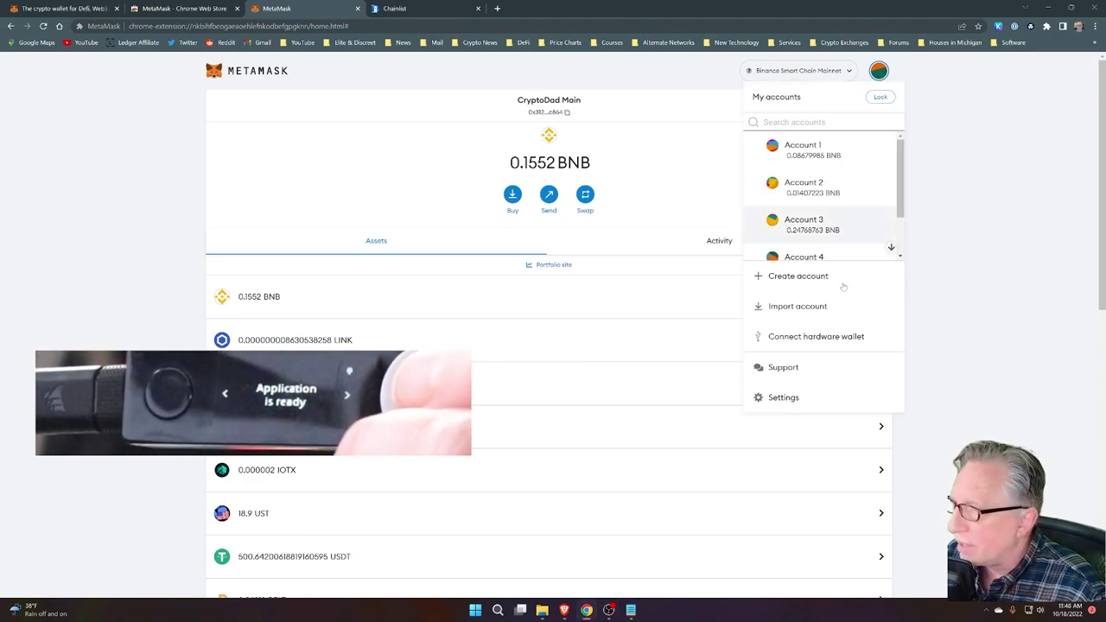
pyautogui.click(827, 338)
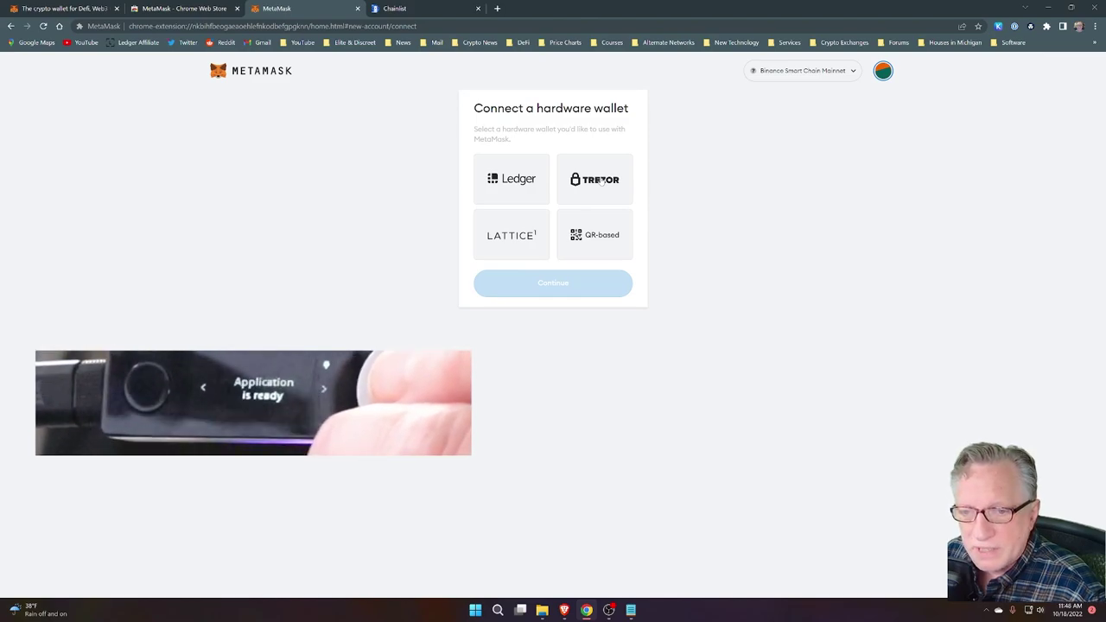
pyautogui.click(514, 181)
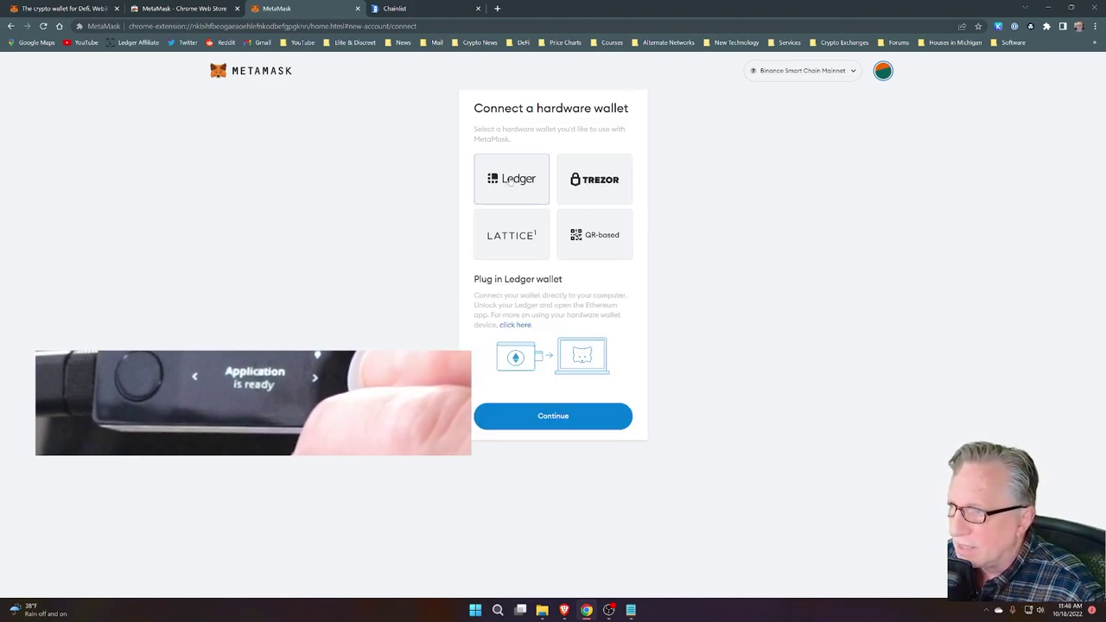
pyautogui.click(554, 417)
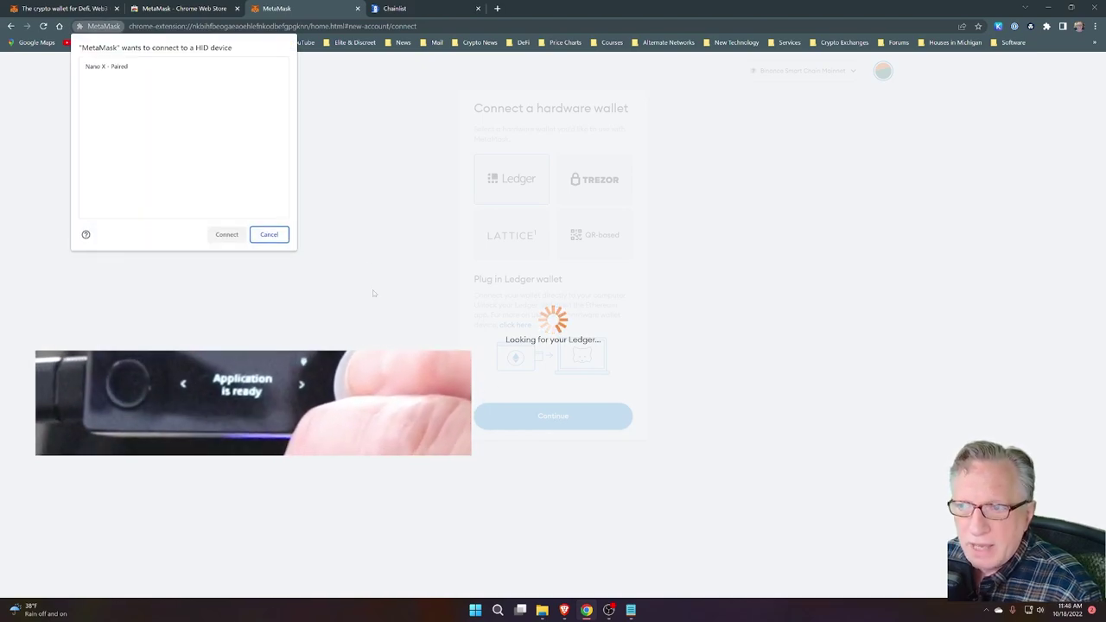
pyautogui.click(121, 69)
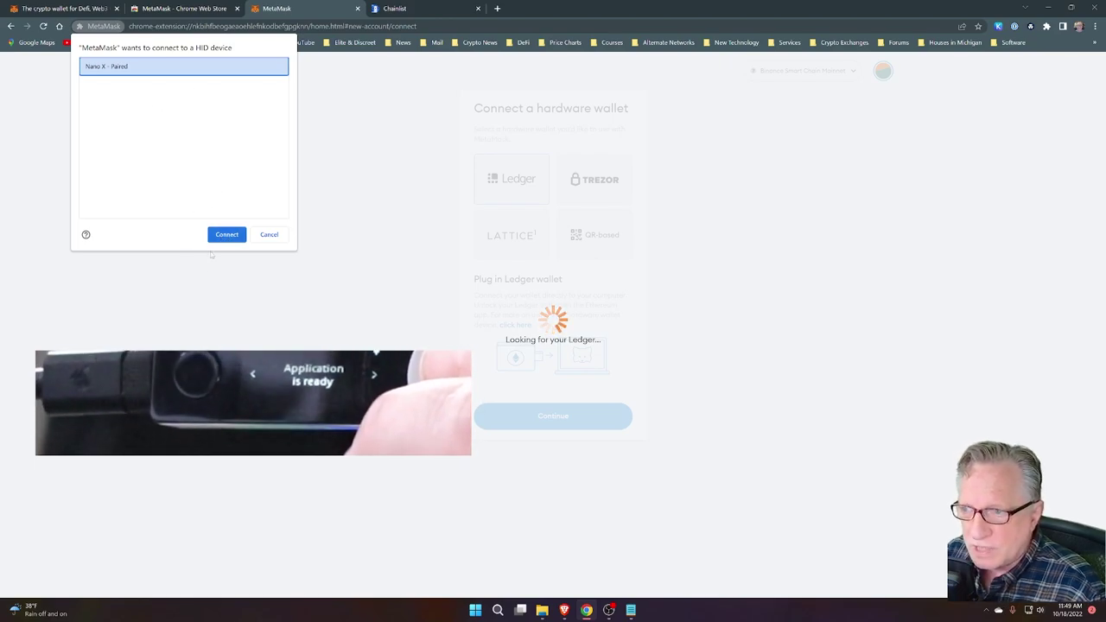
pyautogui.click(226, 235)
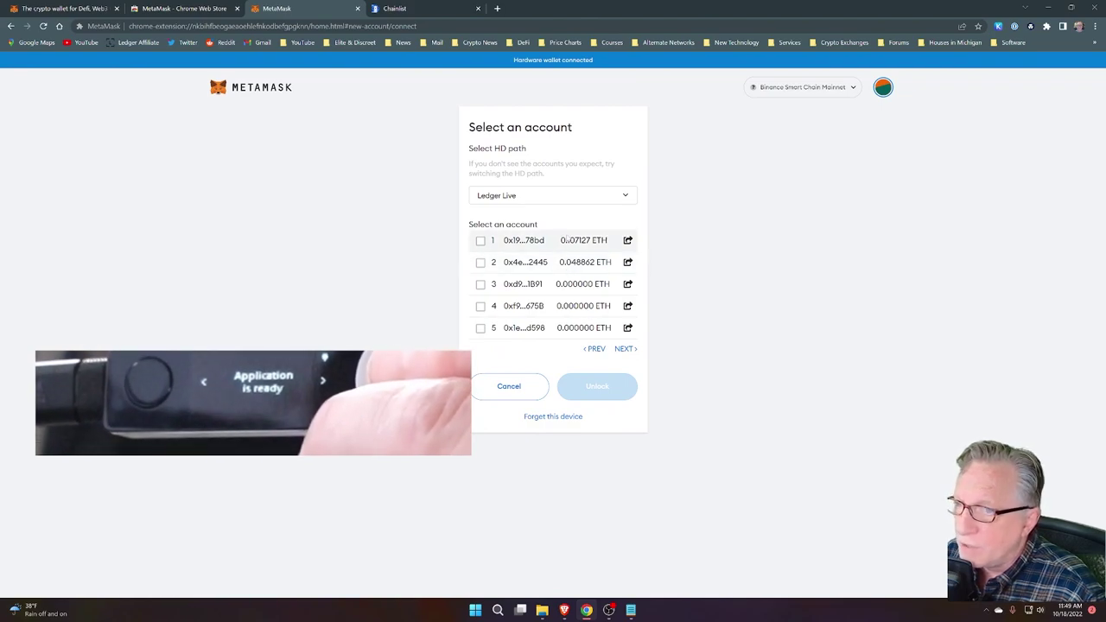
# Step: Select the first two Ledger Live accounts and unlock them for use in the wallet
pyautogui.click(480, 224)
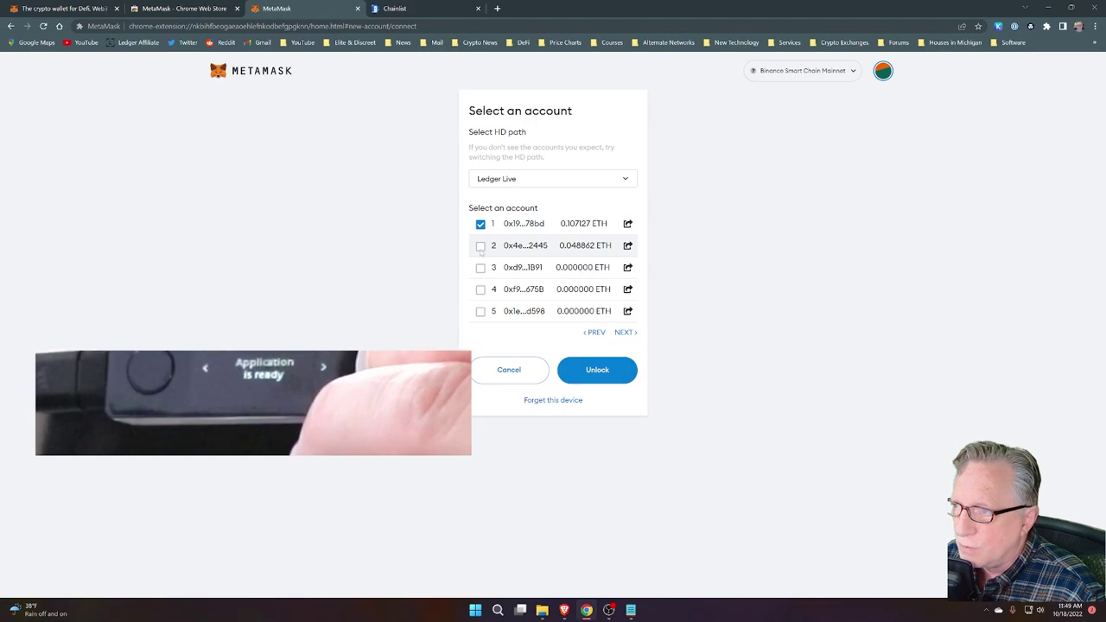
pyautogui.click(481, 247)
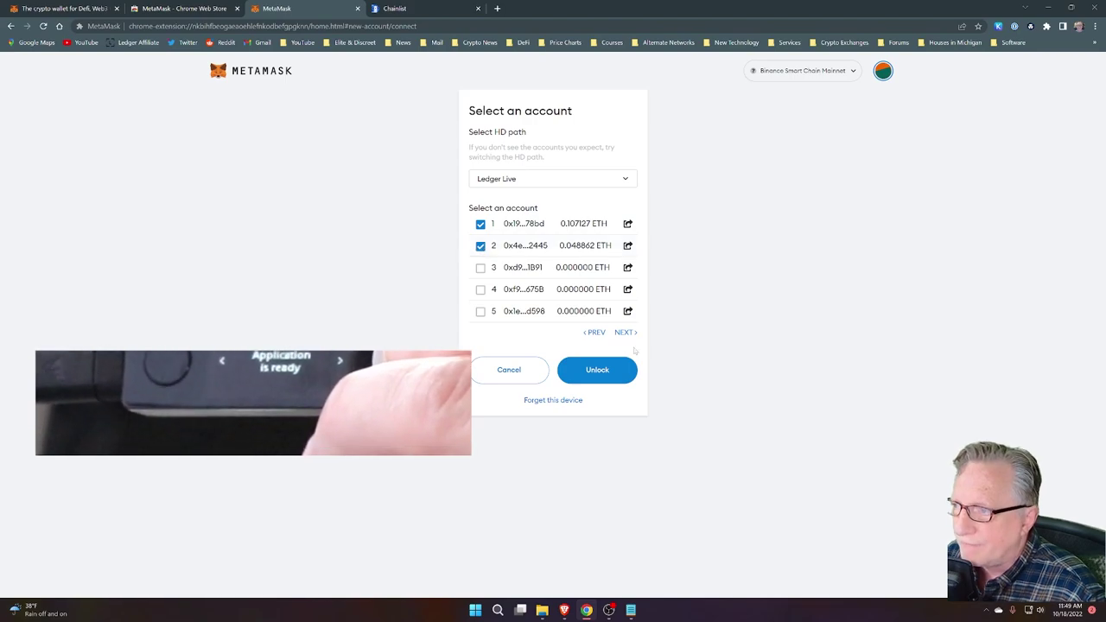
pyautogui.click(598, 375)
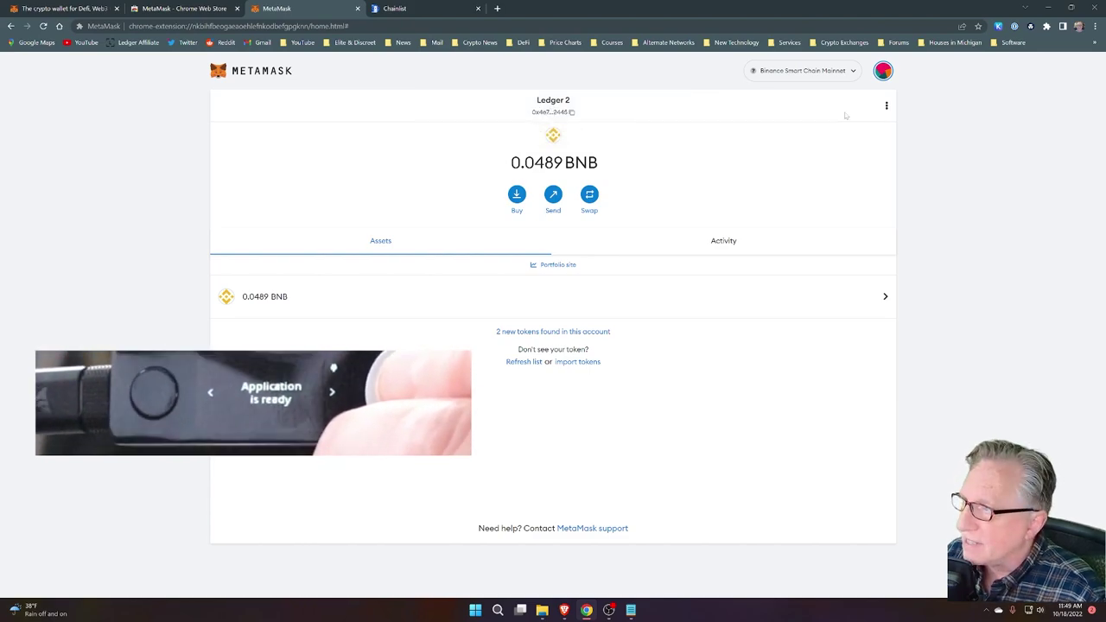
# Step: Switch the wallet to the Ledger 1 account and set the network to Ethereum Mainnet
pyautogui.click(882, 71)
pyautogui.click(899, 247)
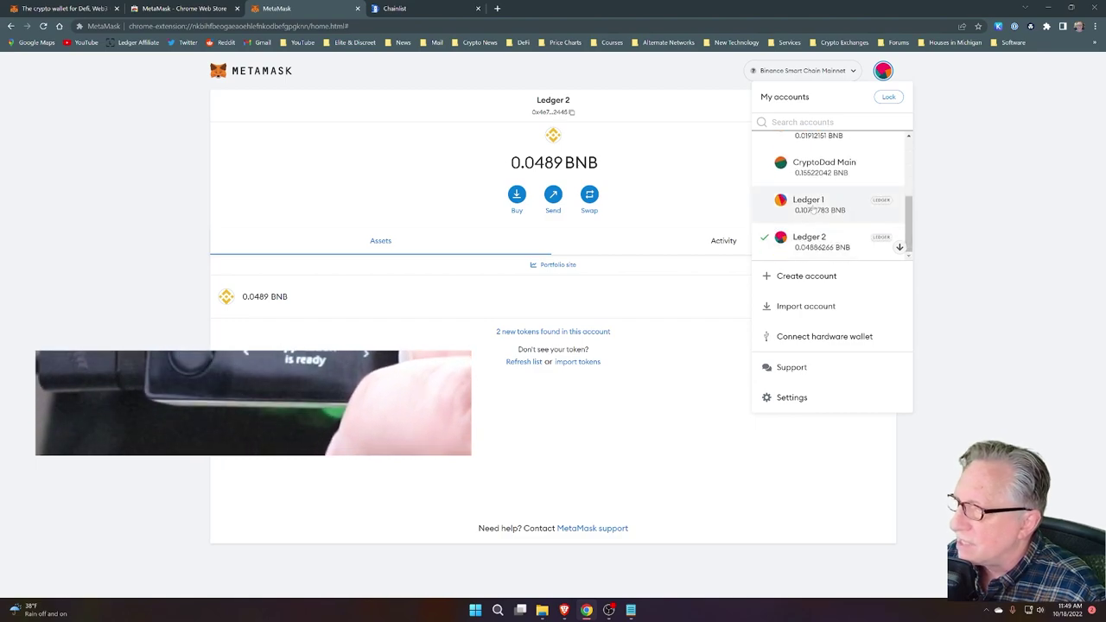
pyautogui.click(809, 207)
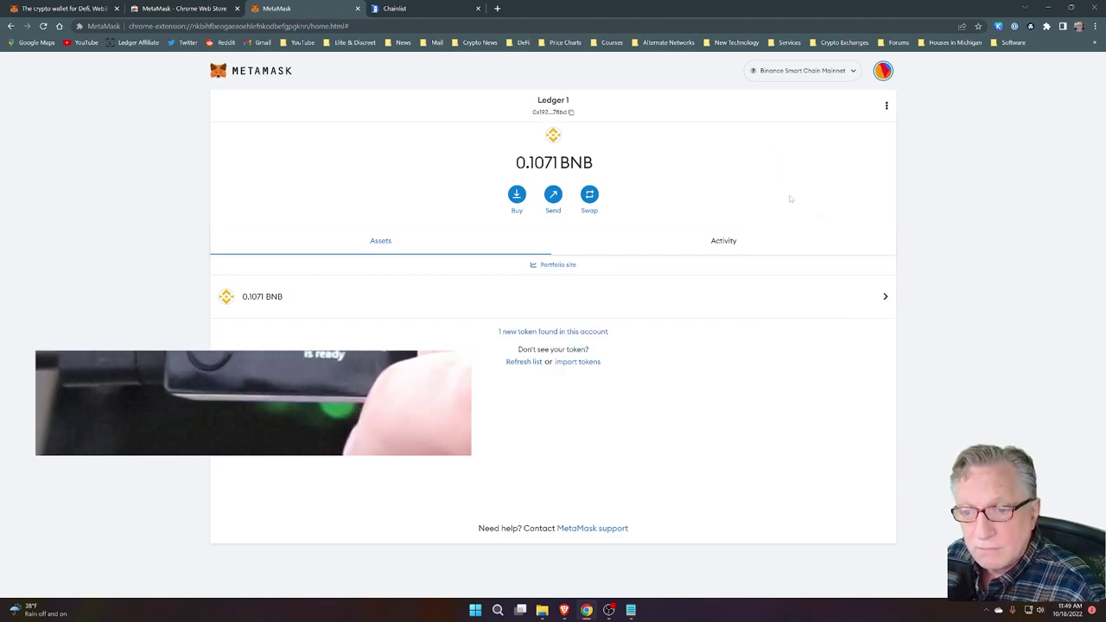
pyautogui.click(853, 71)
pyautogui.click(818, 145)
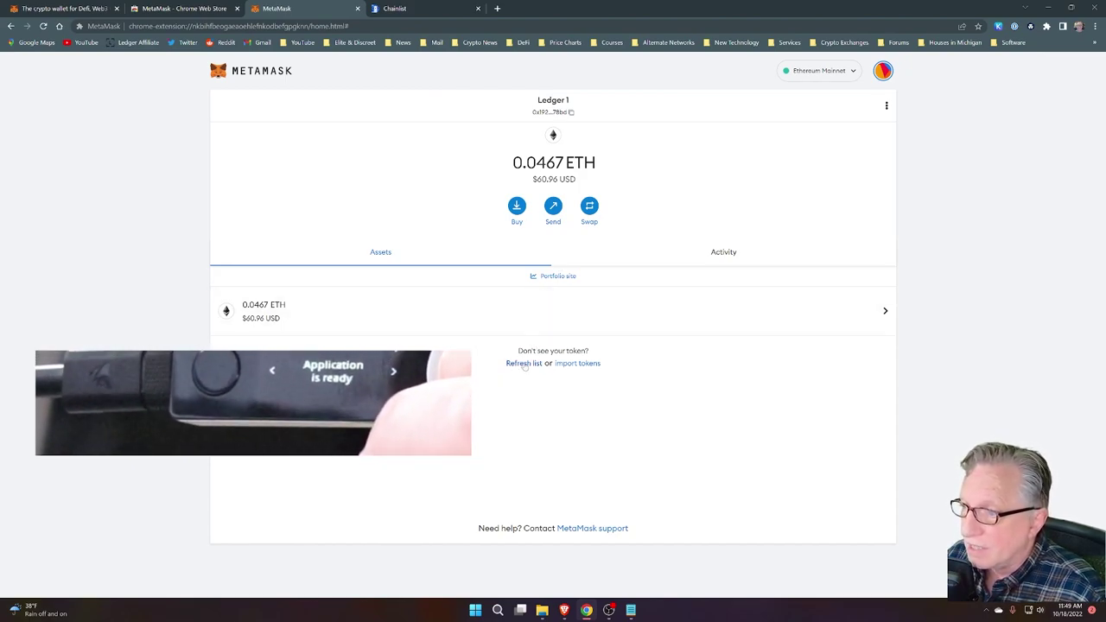
# Step: Refresh the token list for Ledger 1 on Ethereum Mainnet and import all detected tokens
pyautogui.click(524, 364)
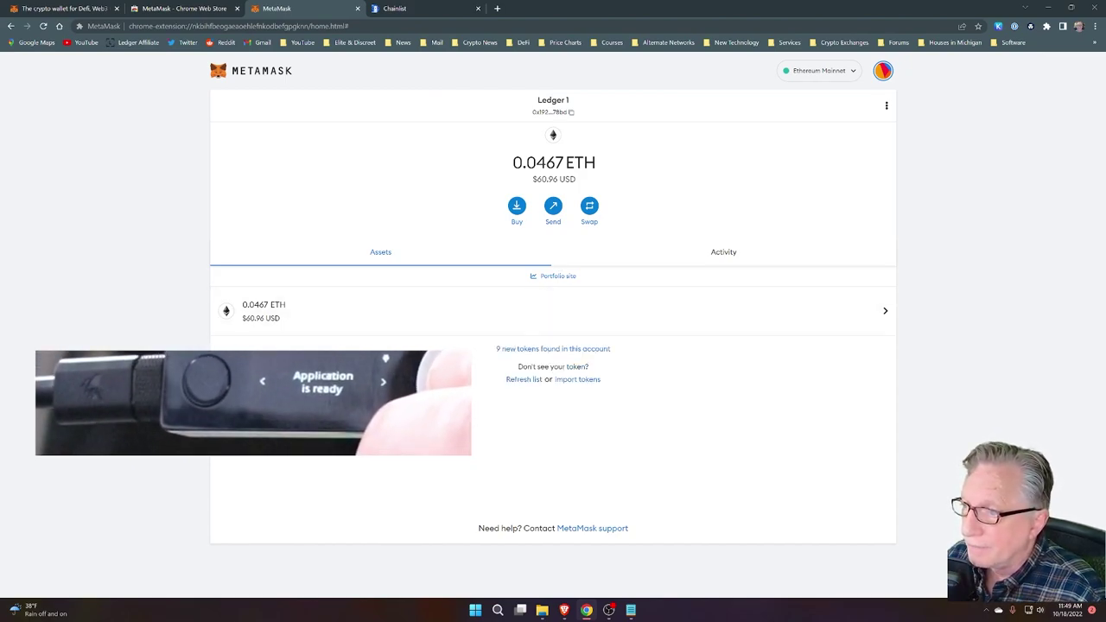
pyautogui.click(546, 350)
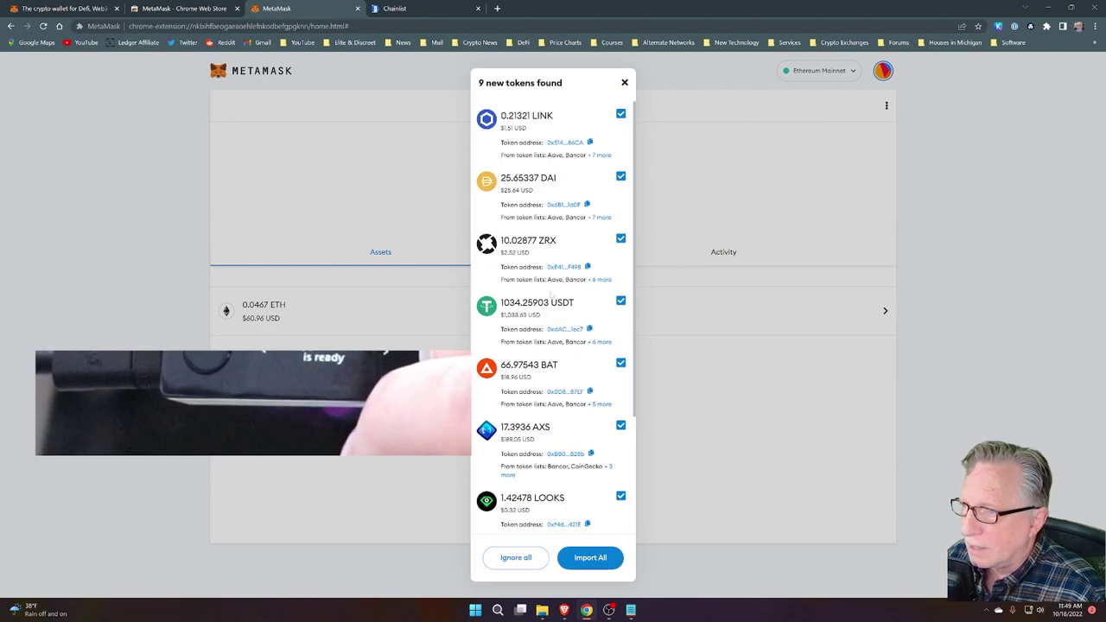
pyautogui.click(591, 558)
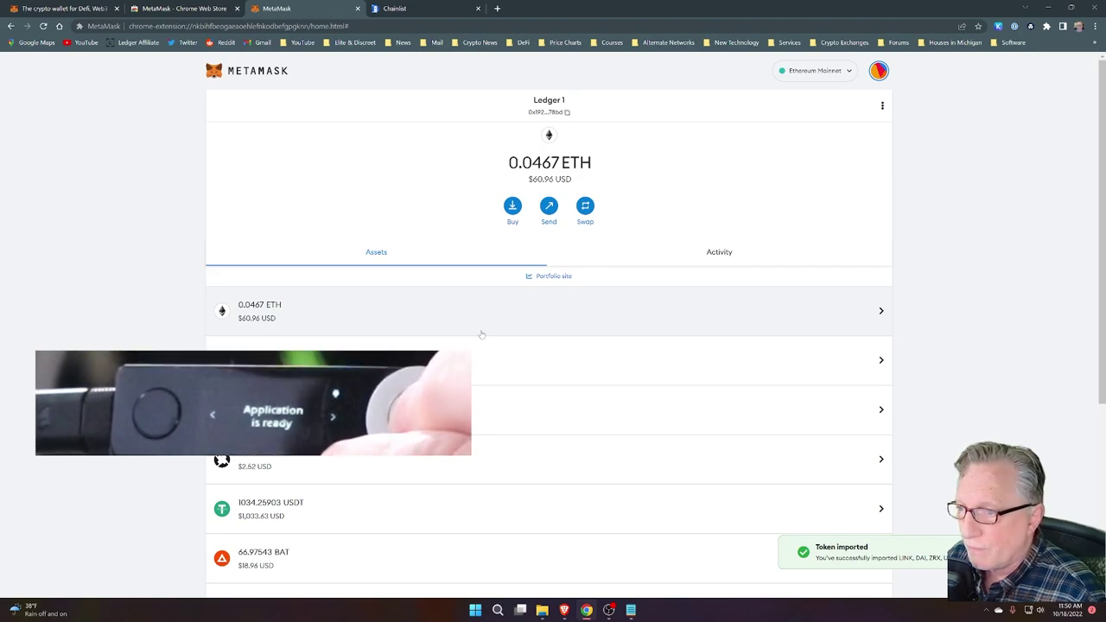
# Step: Switch to the Ledger 2 account and import all of its detected tokens on Ethereum Mainnet
pyautogui.click(881, 75)
pyautogui.scroll(-5, 796, 249)
pyautogui.click(796, 249)
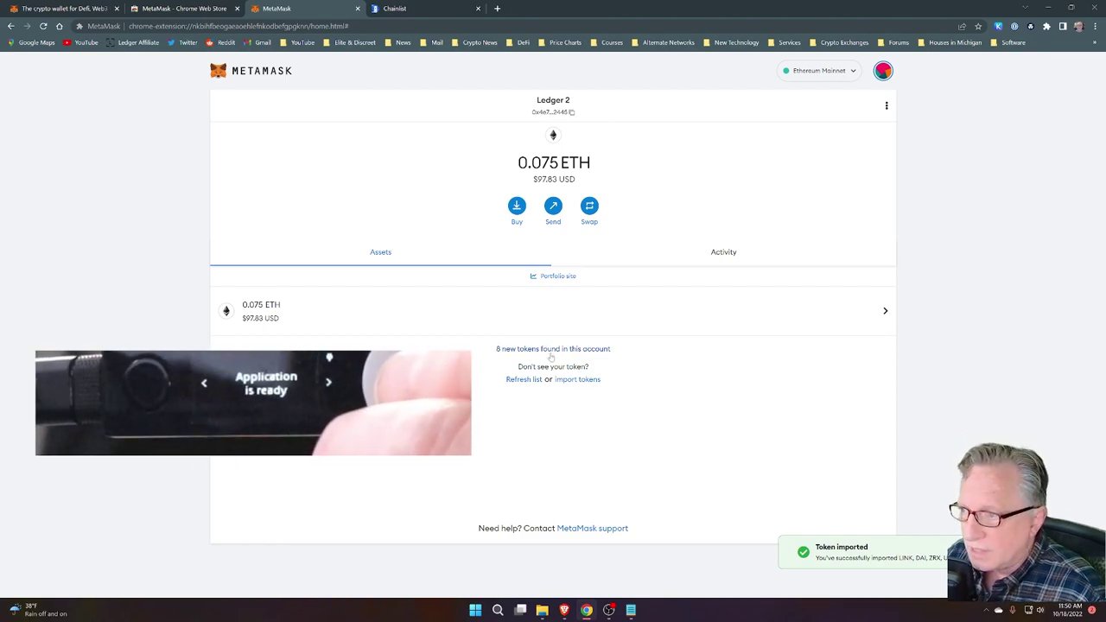
pyautogui.click(545, 349)
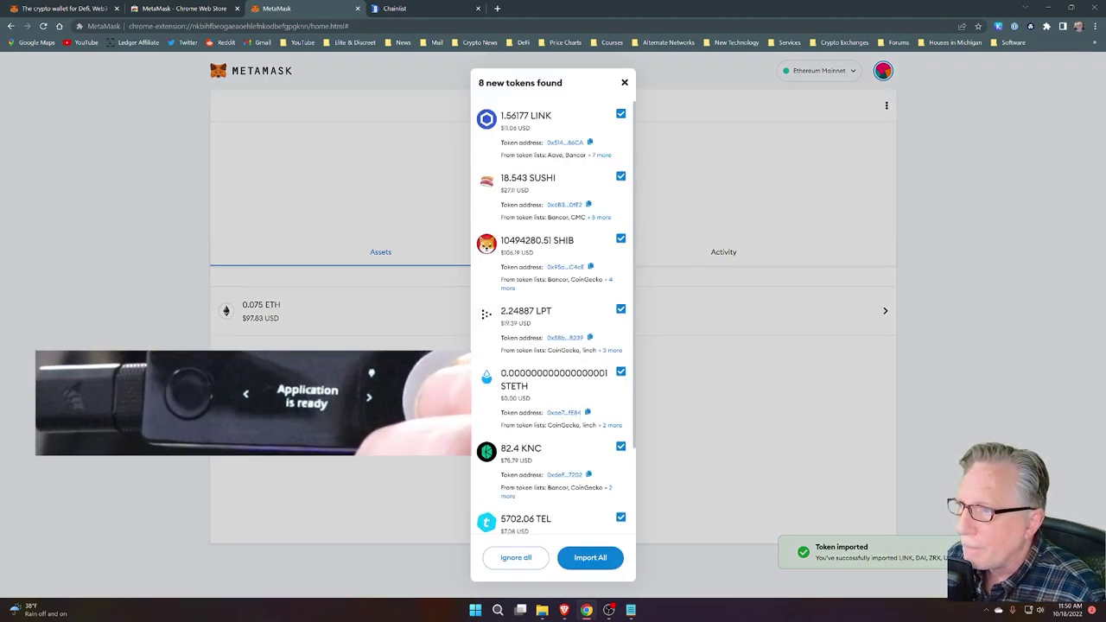
pyautogui.click(589, 557)
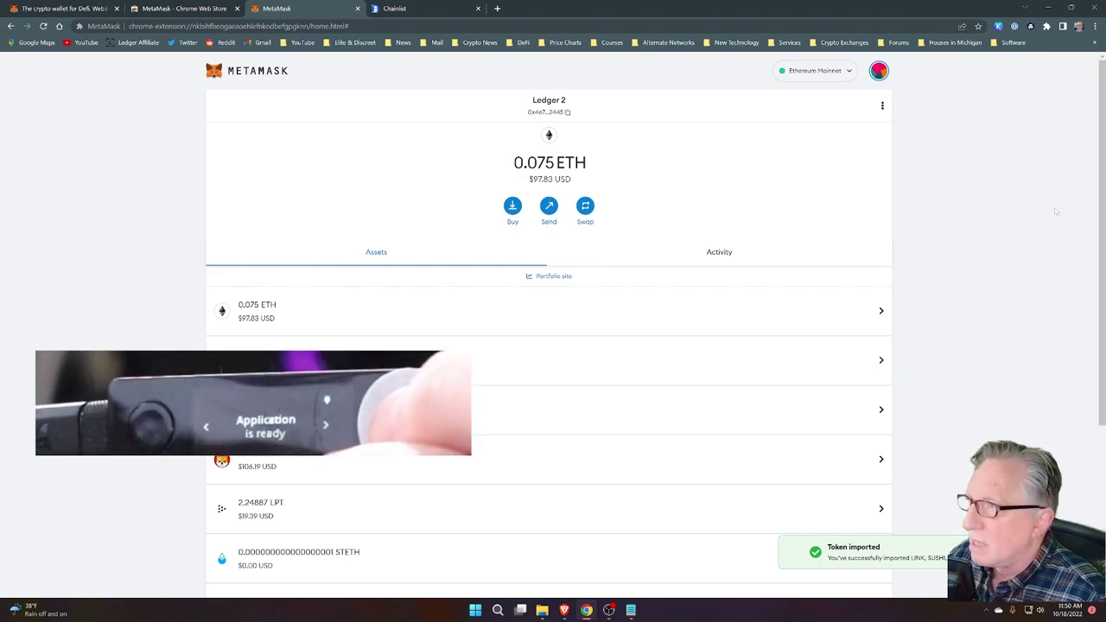
# Step: Look through the account list to compare the software accounts with the added Ledger accounts
pyautogui.click(879, 71)
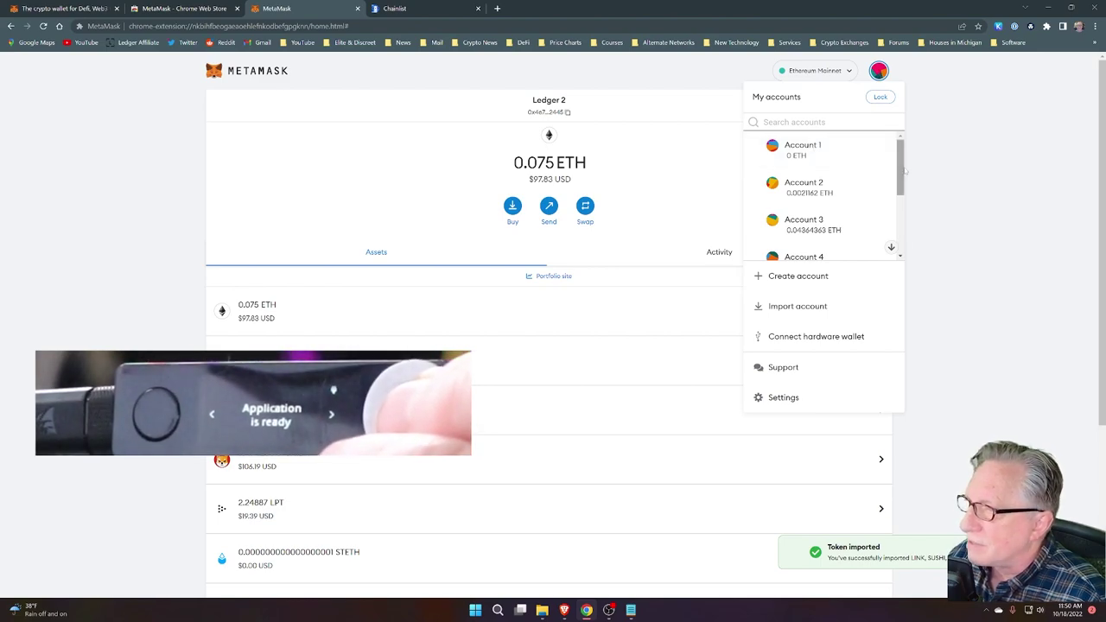
pyautogui.scroll(-1, 819, 164)
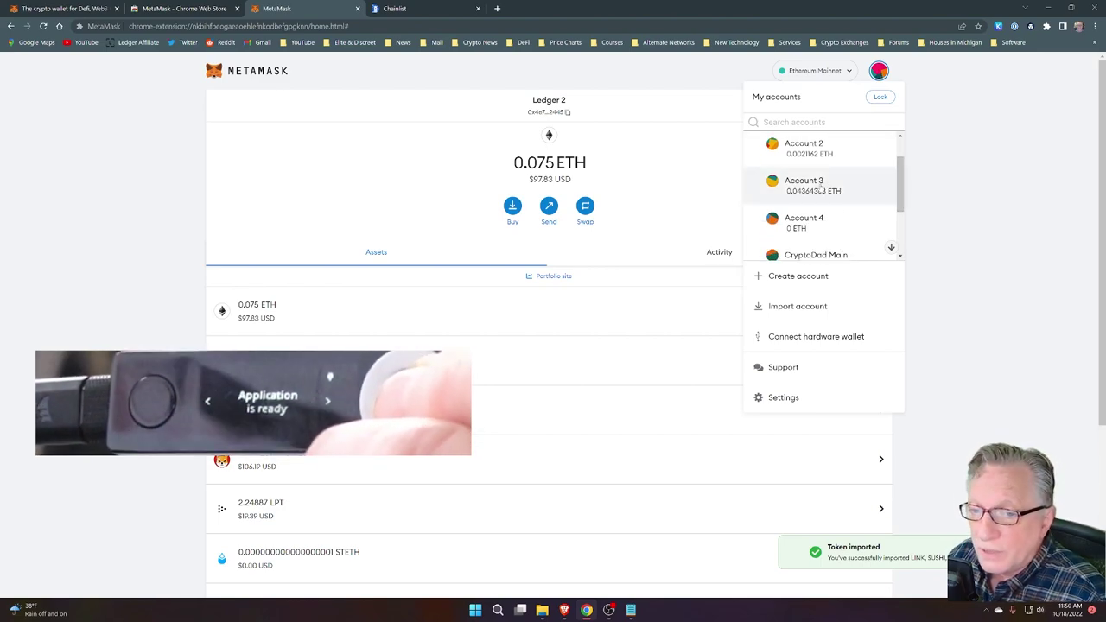
pyautogui.moveTo(901, 177); pyautogui.dragTo(902, 223)
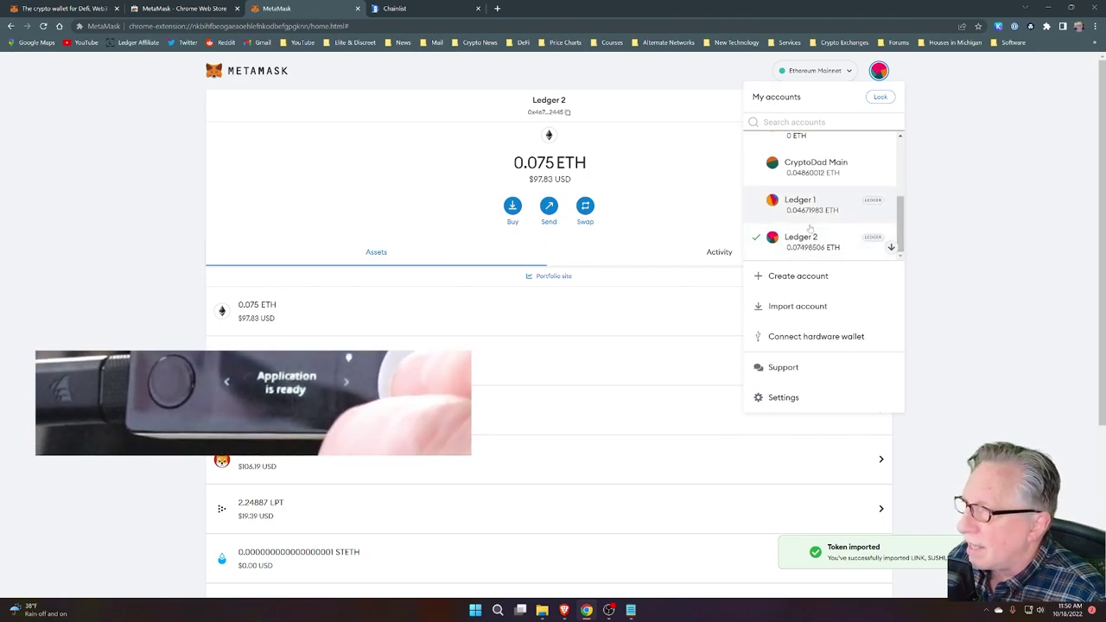